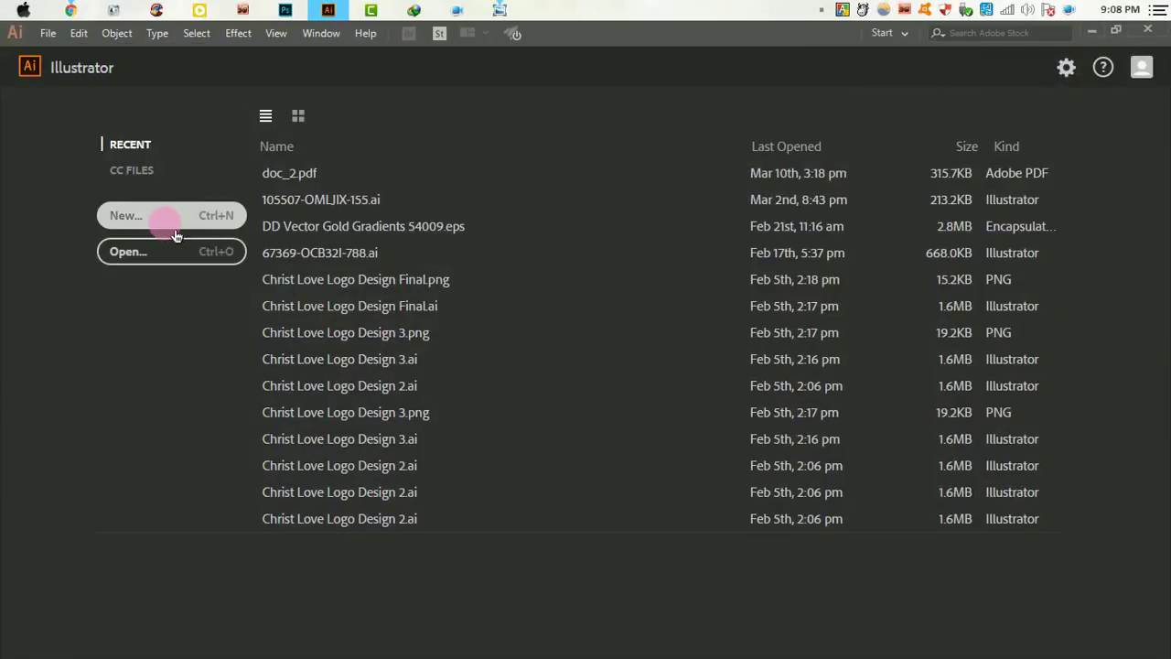
Step: Open the New Document dialog from the start screen
click(177, 236)
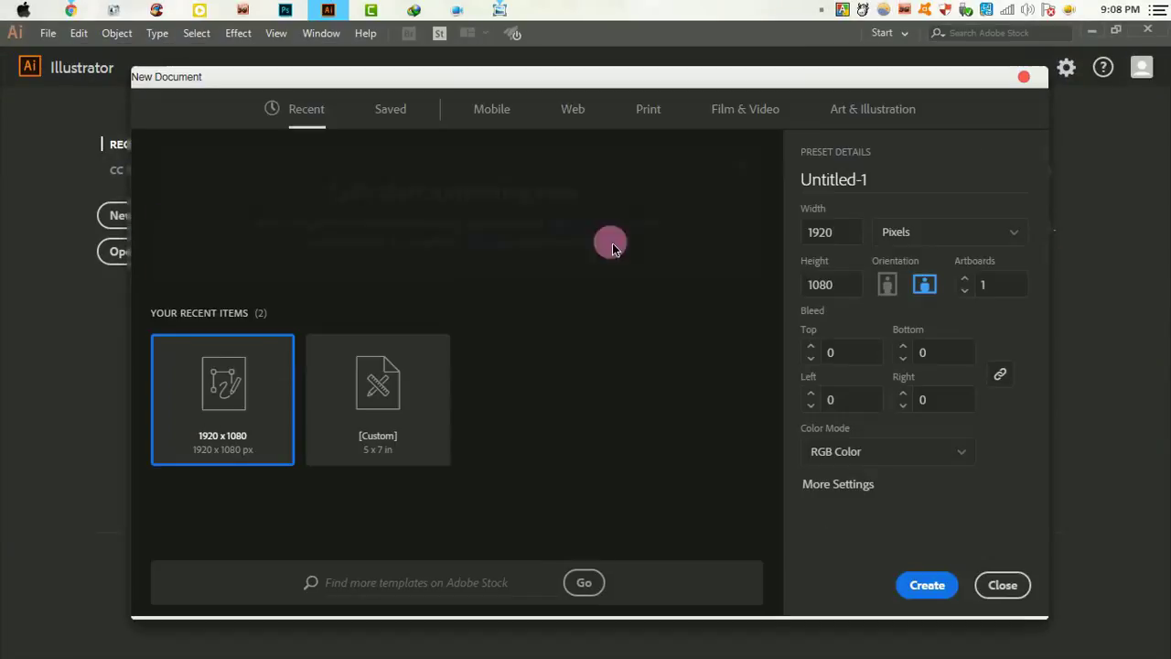
Step: Set the document to inches, 3.5 × 2 in, 0.25 in bleed and CMYK colour
click(916, 246)
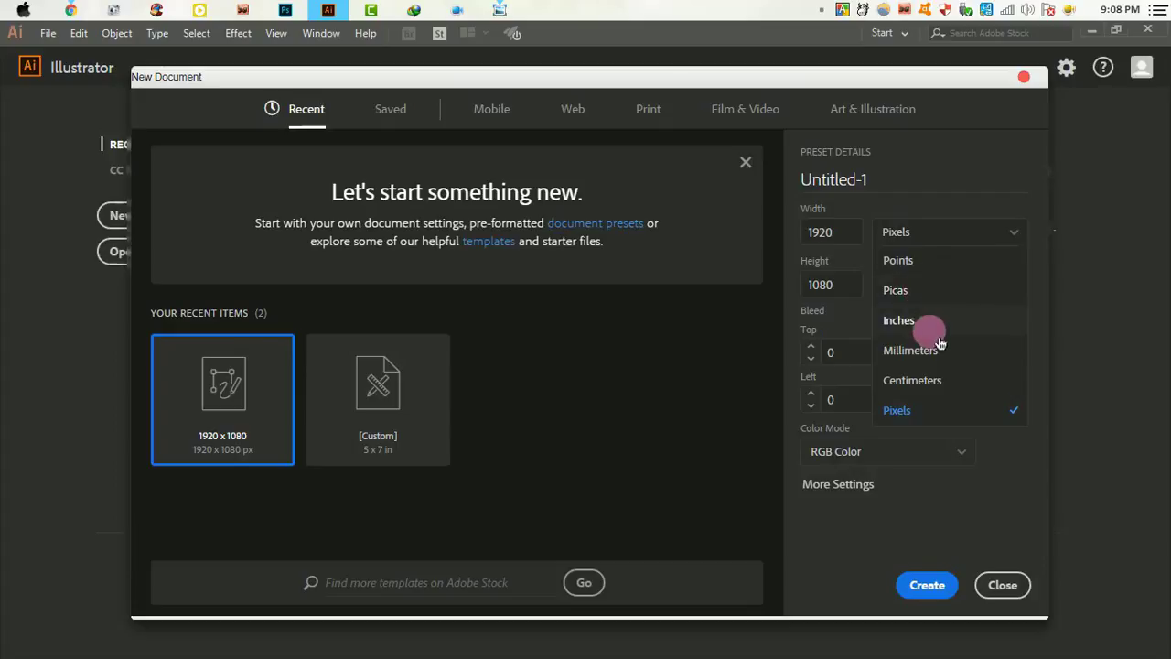
click(915, 316)
drag(865, 244, 783, 237)
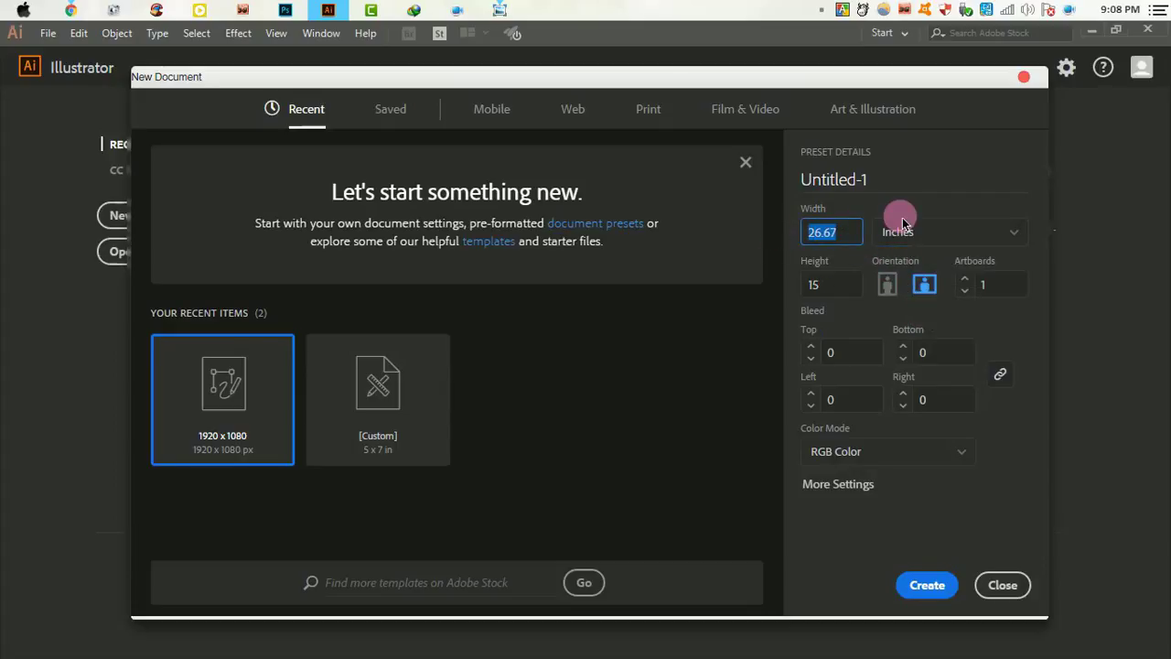
text(05)
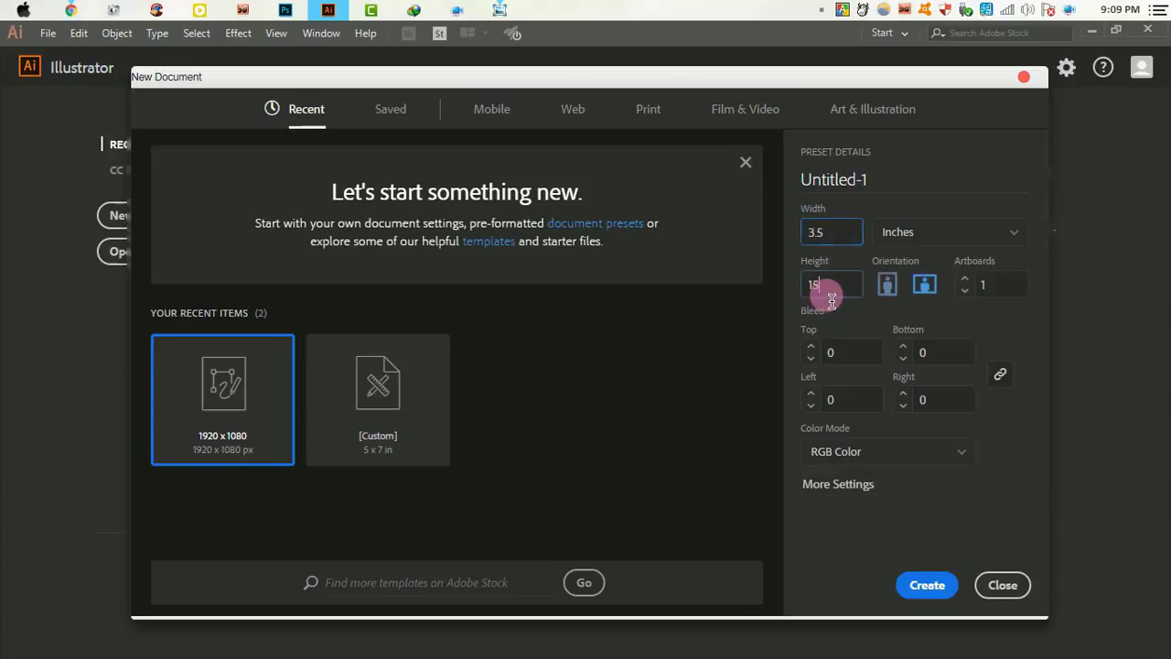
click(893, 288)
text(2)
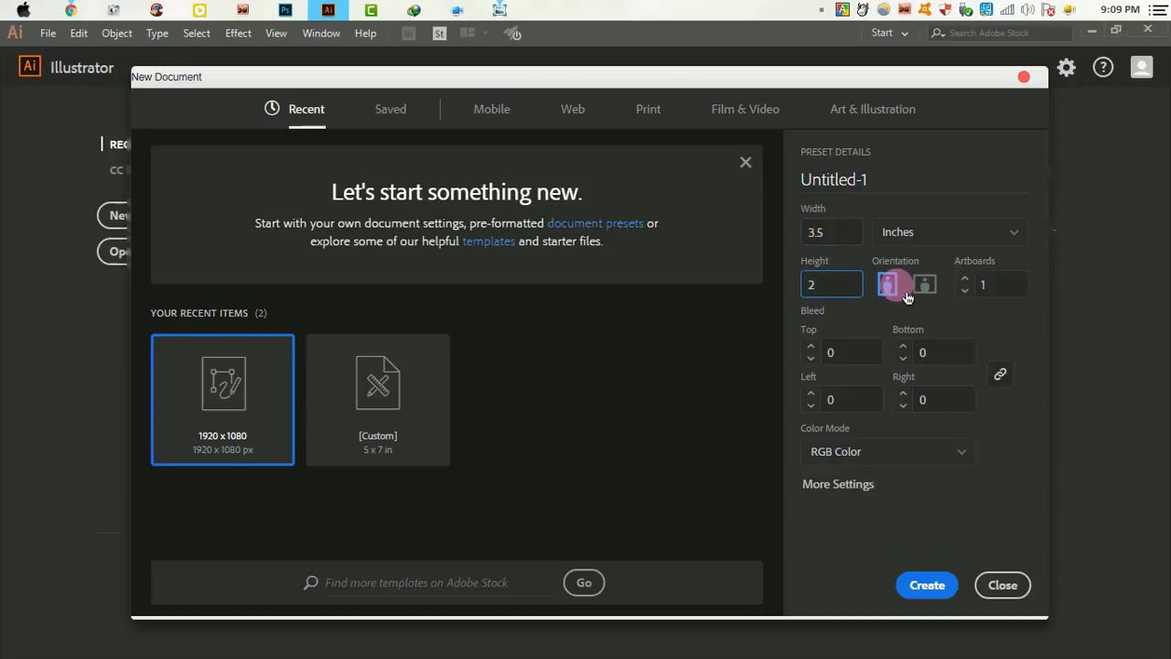
click(862, 351)
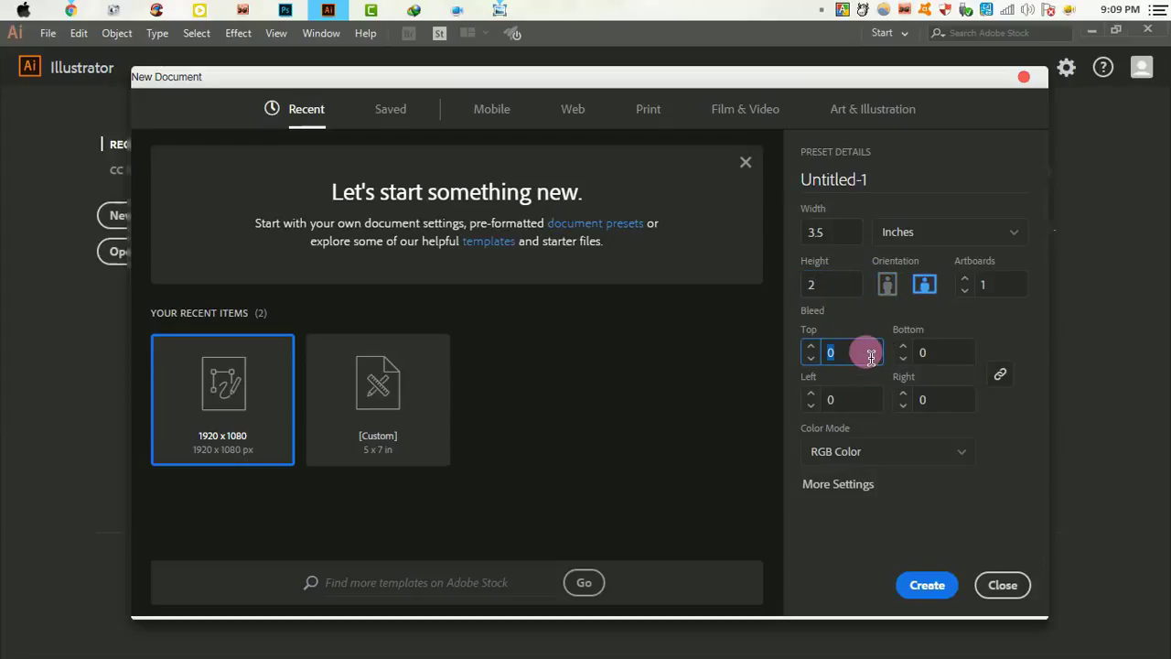
text(.25)
click(872, 489)
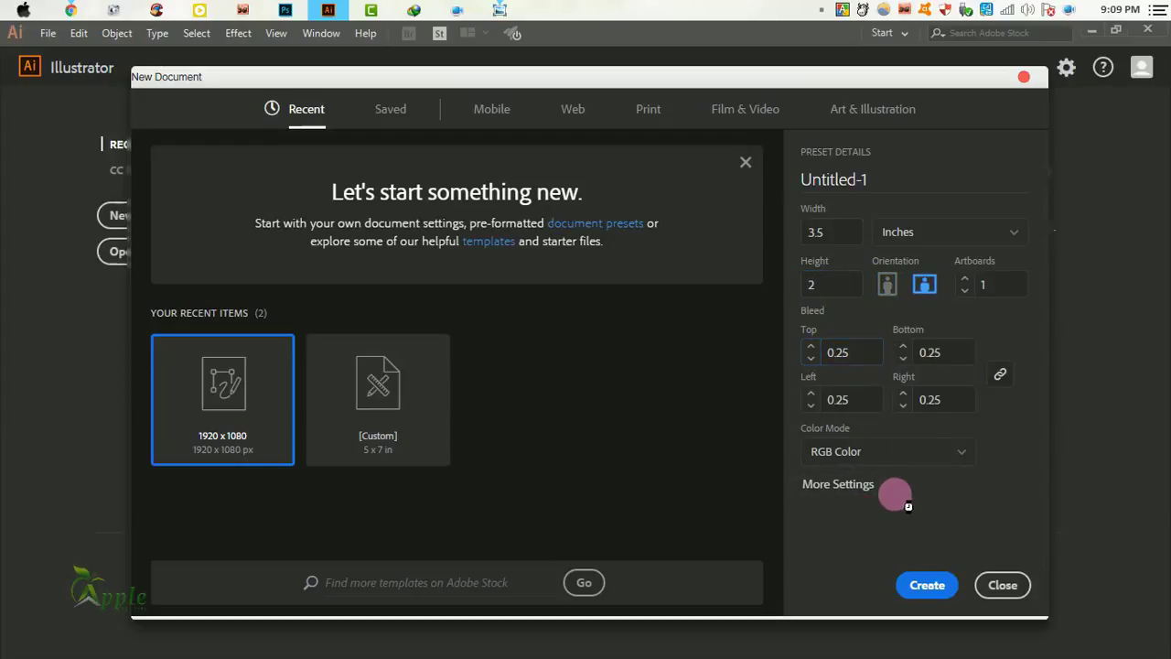
click(863, 453)
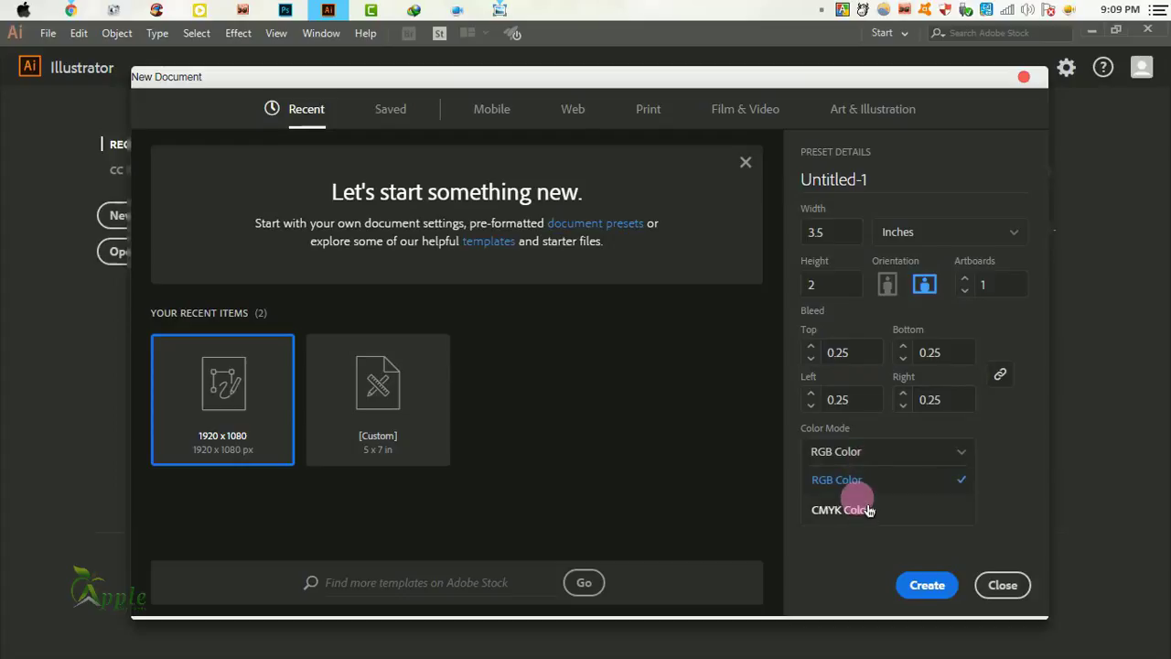
click(867, 505)
Step: Name the document Creative Business Card with 2 artboards and create it
click(866, 186)
text(Creative Business Card)
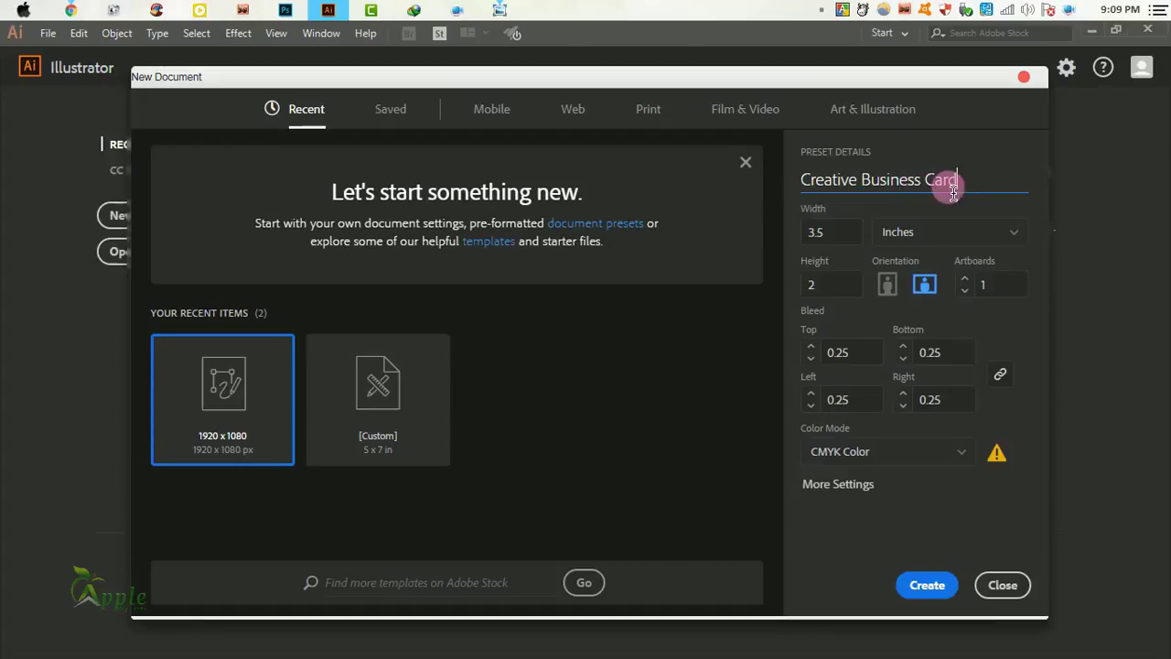
click(840, 484)
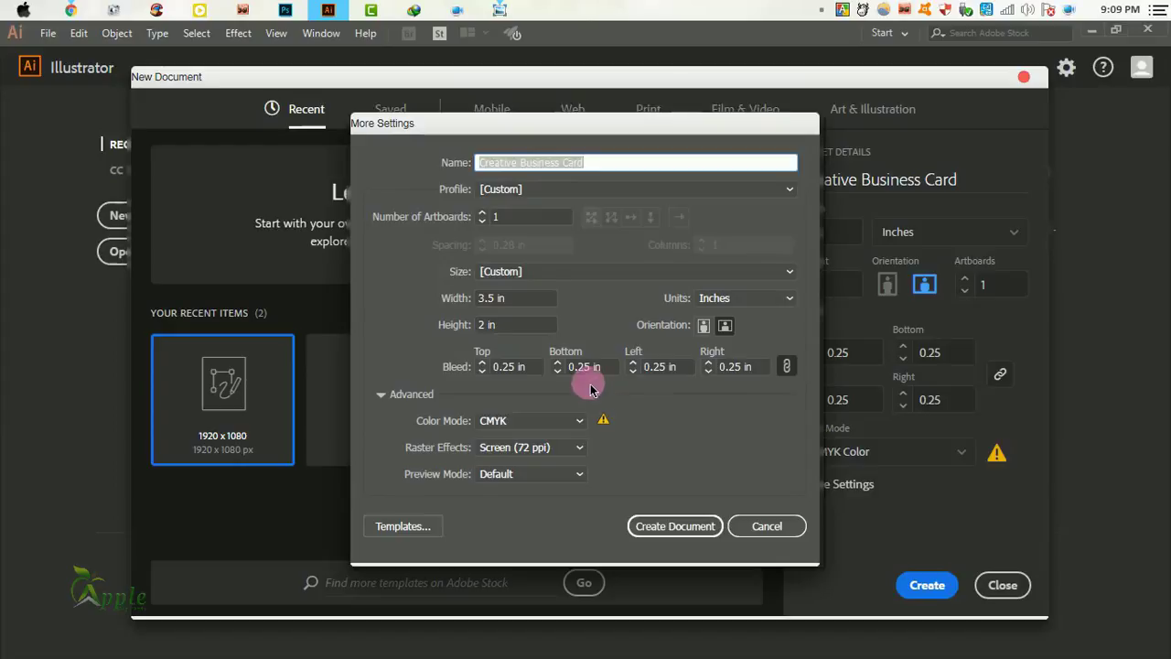
drag(526, 217, 474, 222)
text(2)
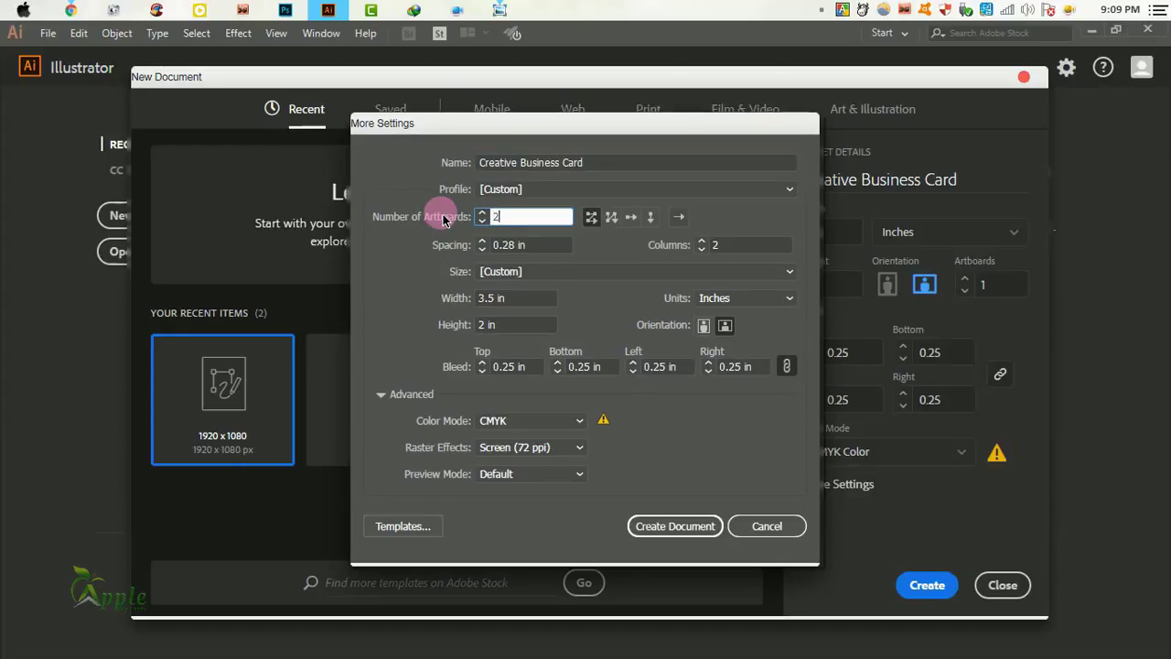
click(677, 526)
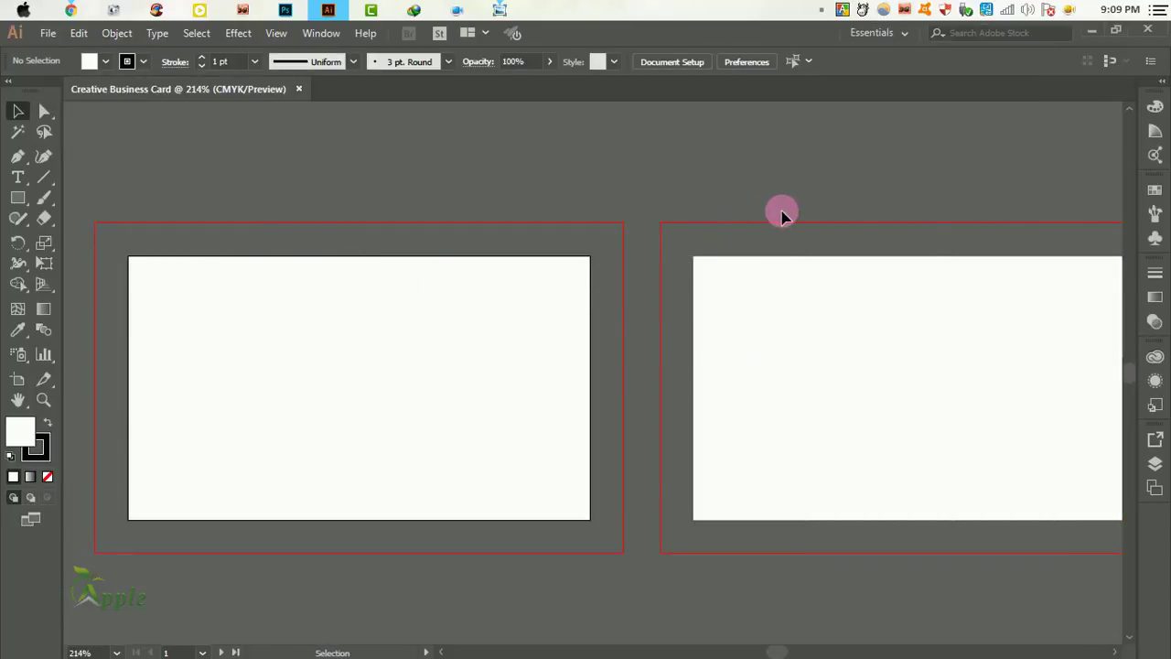
Step: Zoom in on the first artboard and draw a rectangle covering the whole card
mouse_move(732, 272)
mouse_down()
mouse_move(678, 290)
mouse_move(699, 287)
mouse_up()
drag(628, 324, 872, 315)
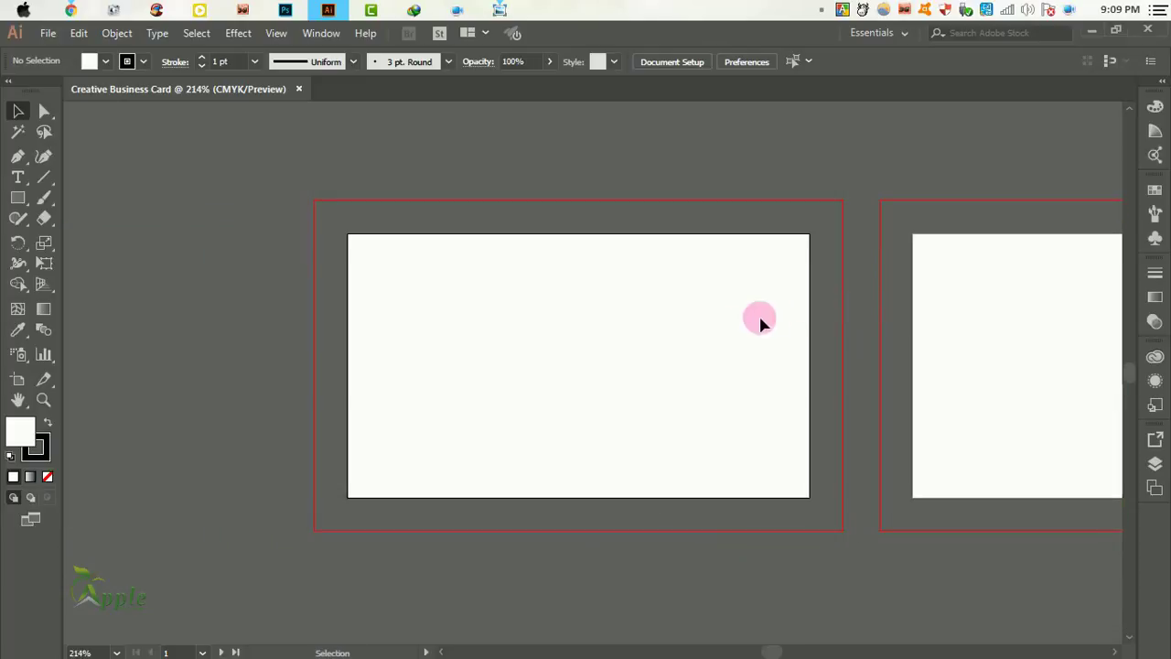
ctrl+click(597, 348)
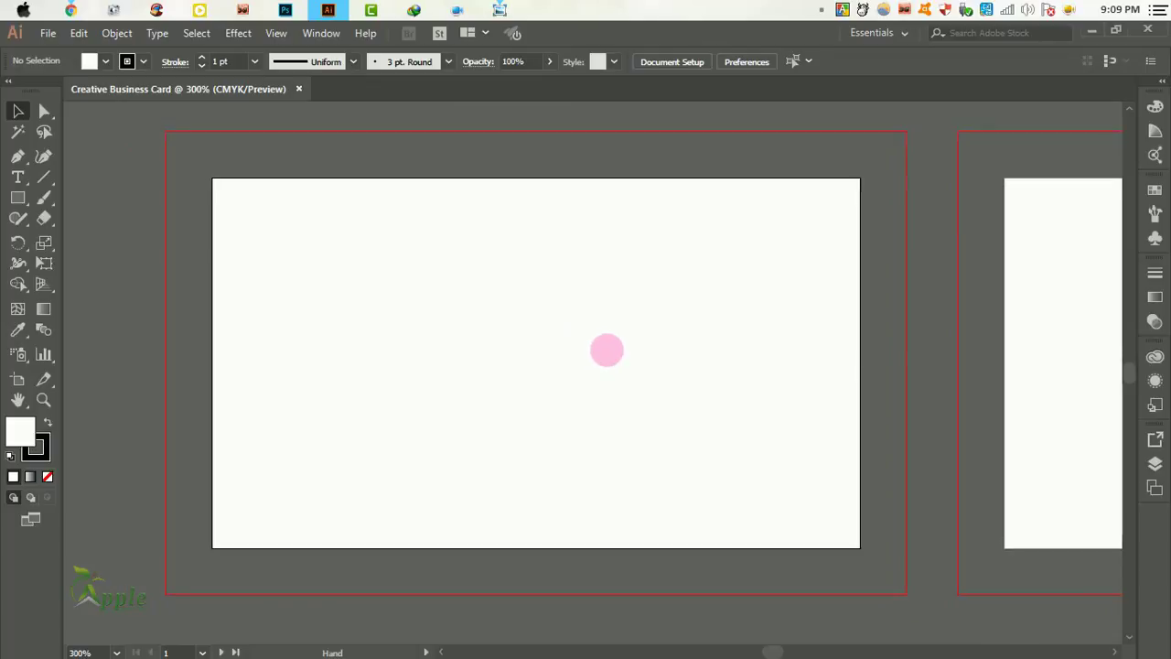
click(23, 207)
click(102, 197)
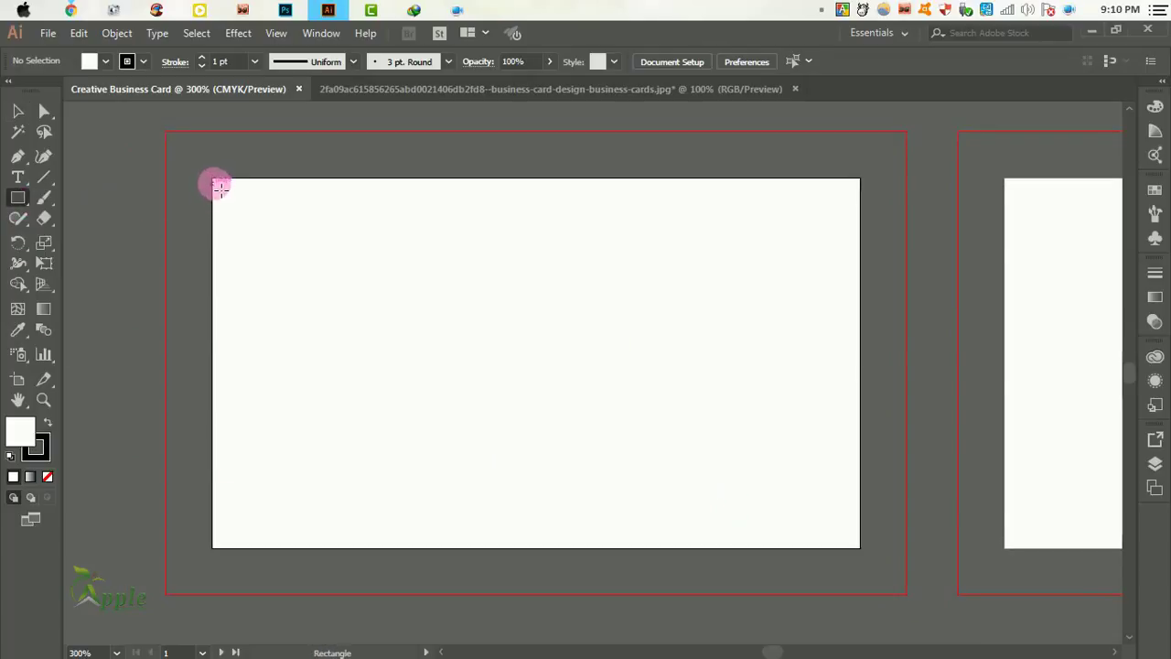
mouse_move(218, 184)
mouse_down()
mouse_move(866, 555)
mouse_move(860, 547)
mouse_up()
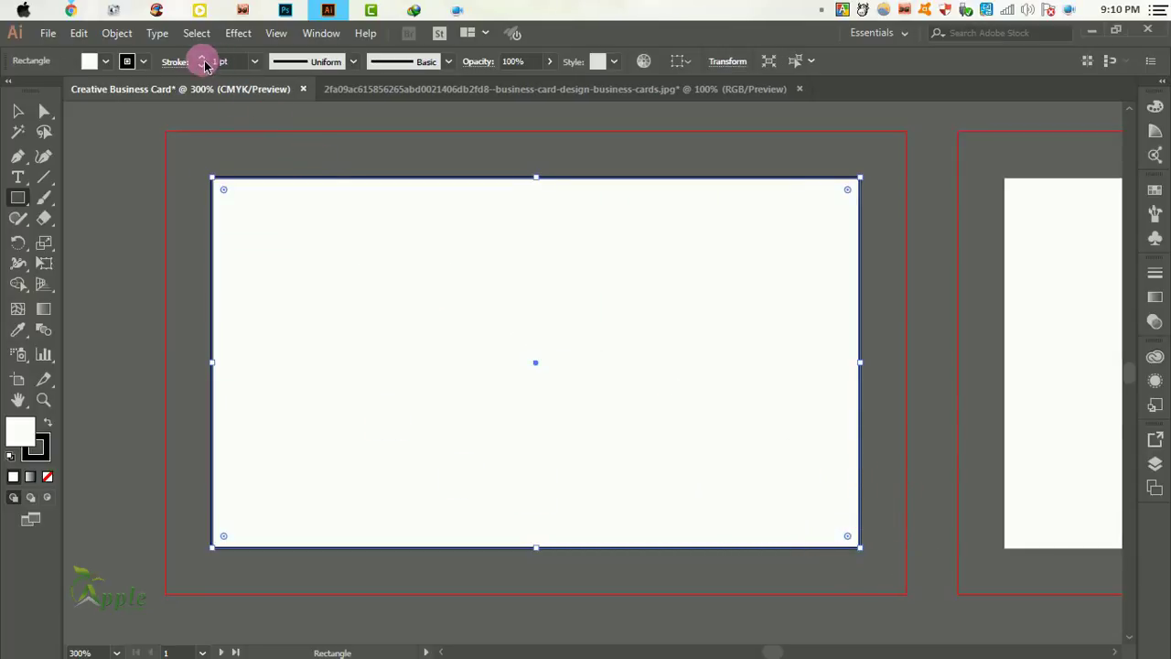
Step: Give the rectangle no stroke and a dark navy 2B323E fill
click(133, 61)
click(11, 90)
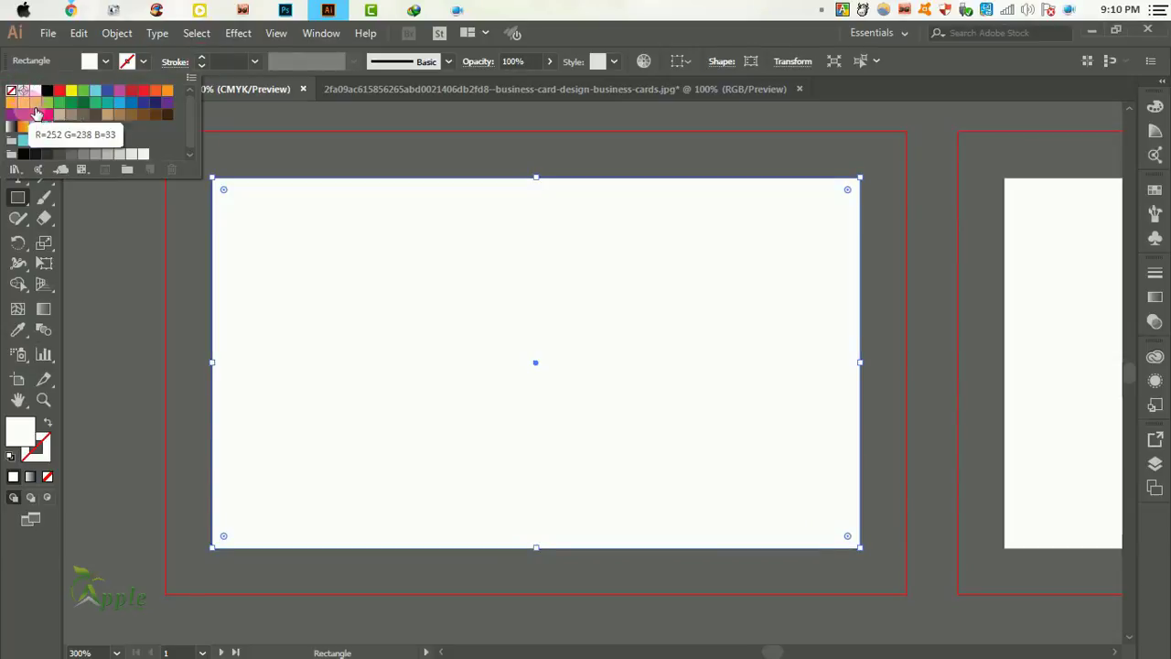
click(88, 61)
click(23, 430)
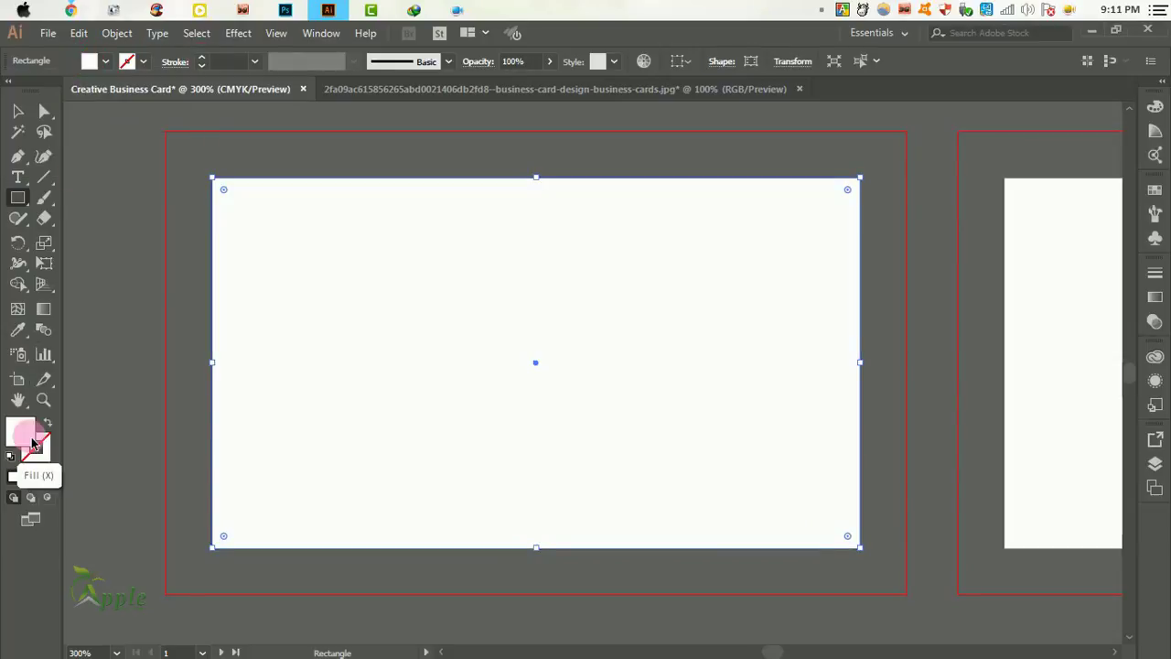
double_click(32, 443)
click(1044, 612)
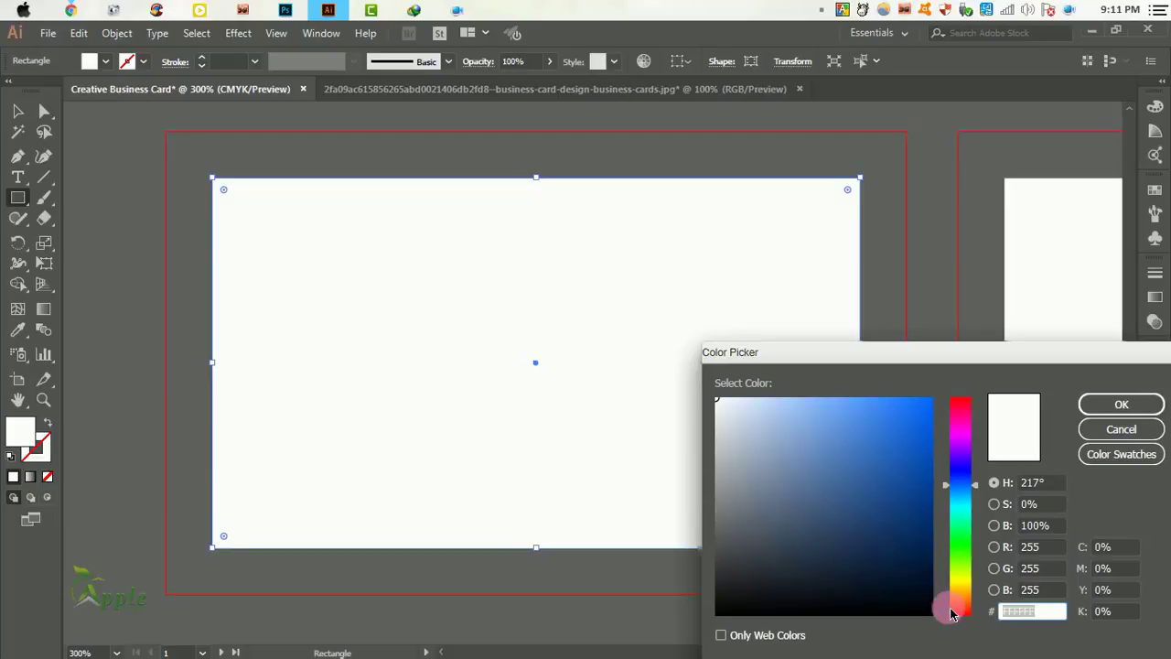
drag(997, 357, 916, 358)
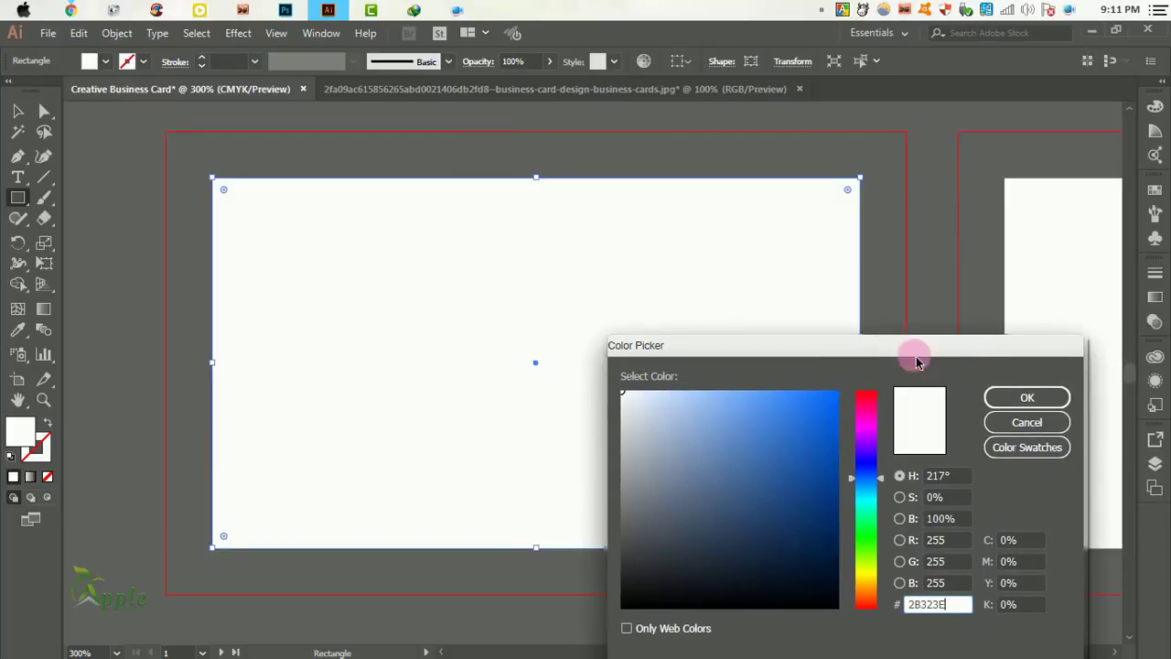
click(1016, 402)
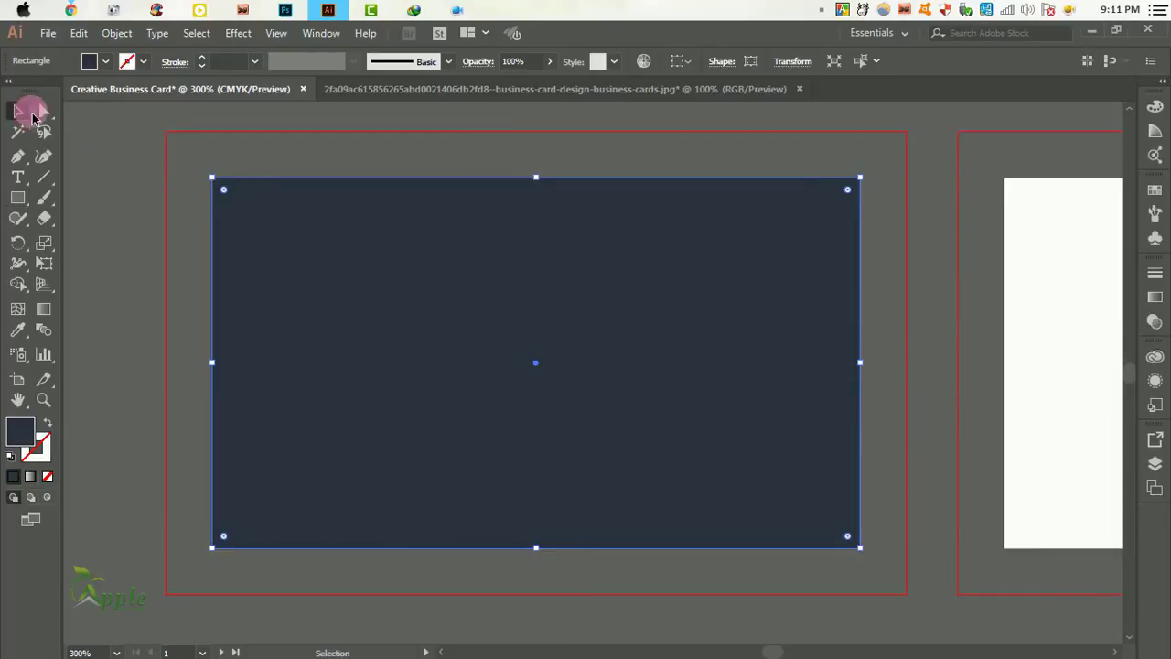
click(366, 135)
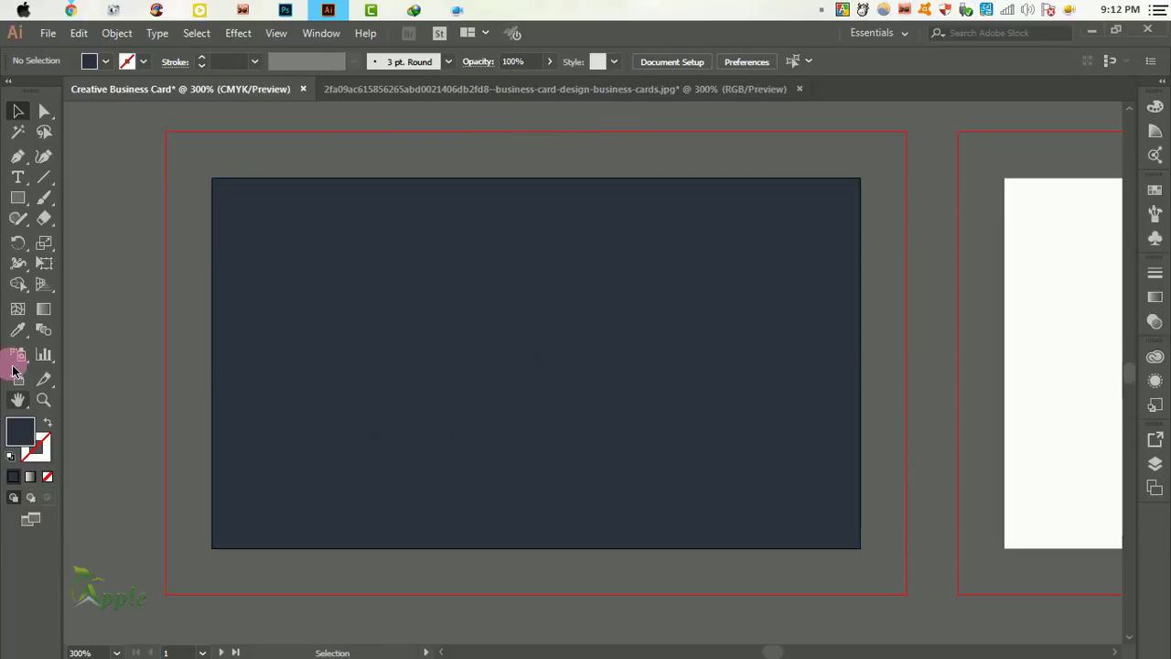
Step: Draw a small rectangle at the card's bottom-left corner and fill it grey 6D7780
drag(18, 198, 64, 196)
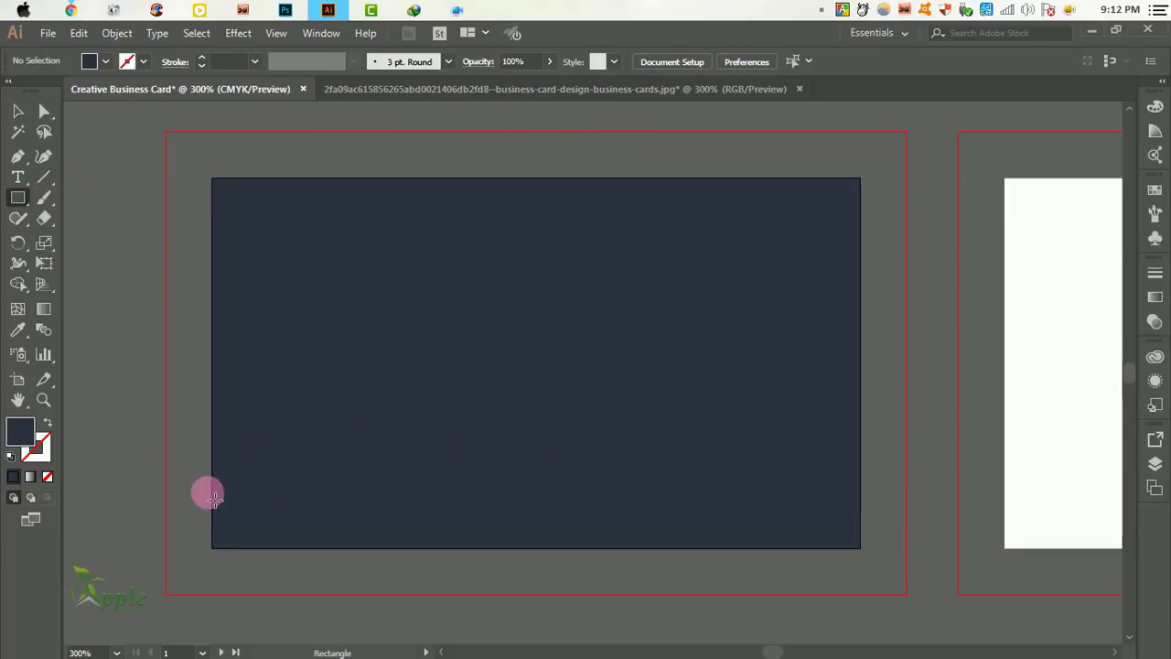
mouse_move(212, 494)
mouse_down()
mouse_move(365, 550)
mouse_move(322, 558)
mouse_move(303, 547)
mouse_up()
double_click(21, 429)
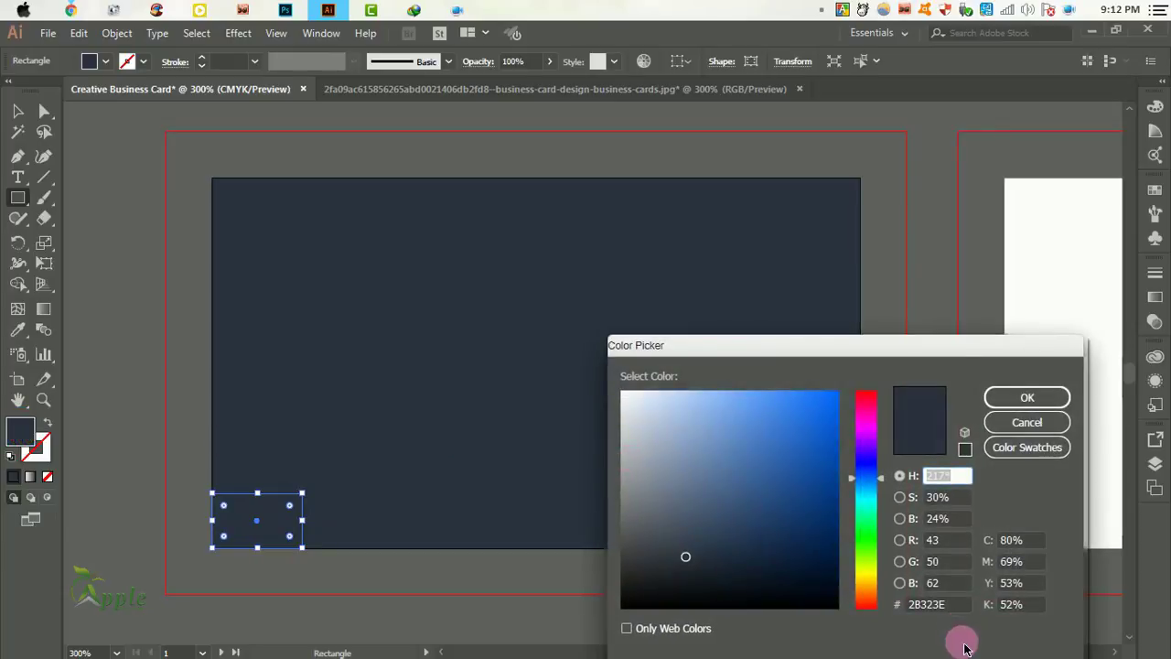
click(931, 604)
right_click(928, 604)
click(968, 439)
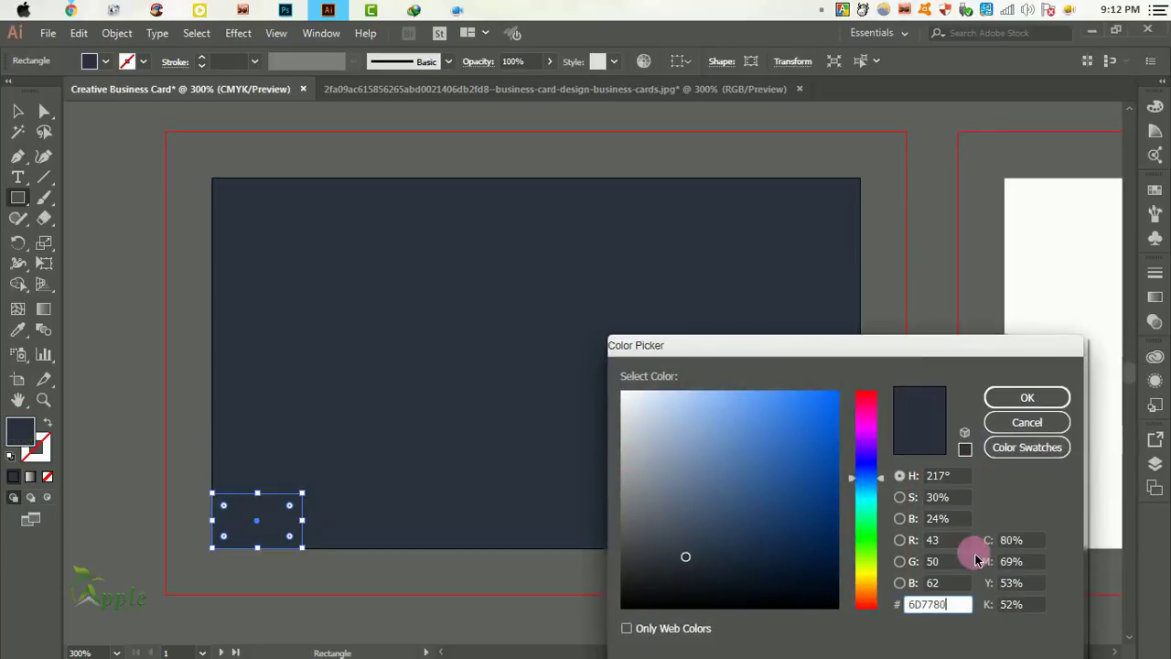
click(1009, 397)
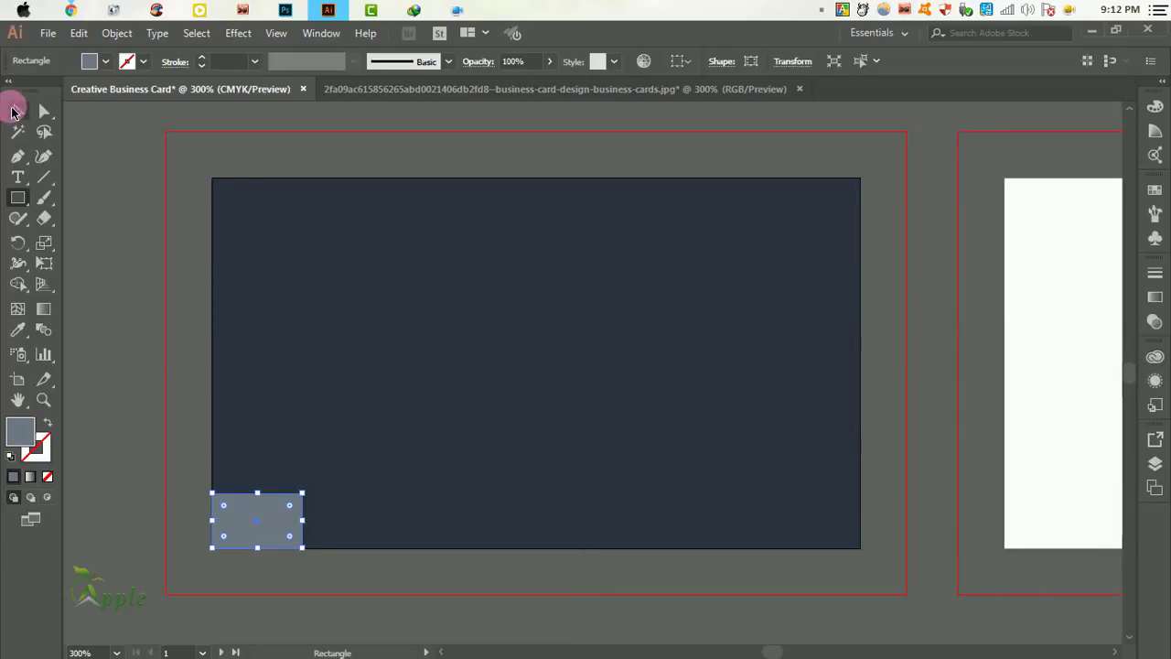
click(14, 112)
click(253, 411)
click(274, 524)
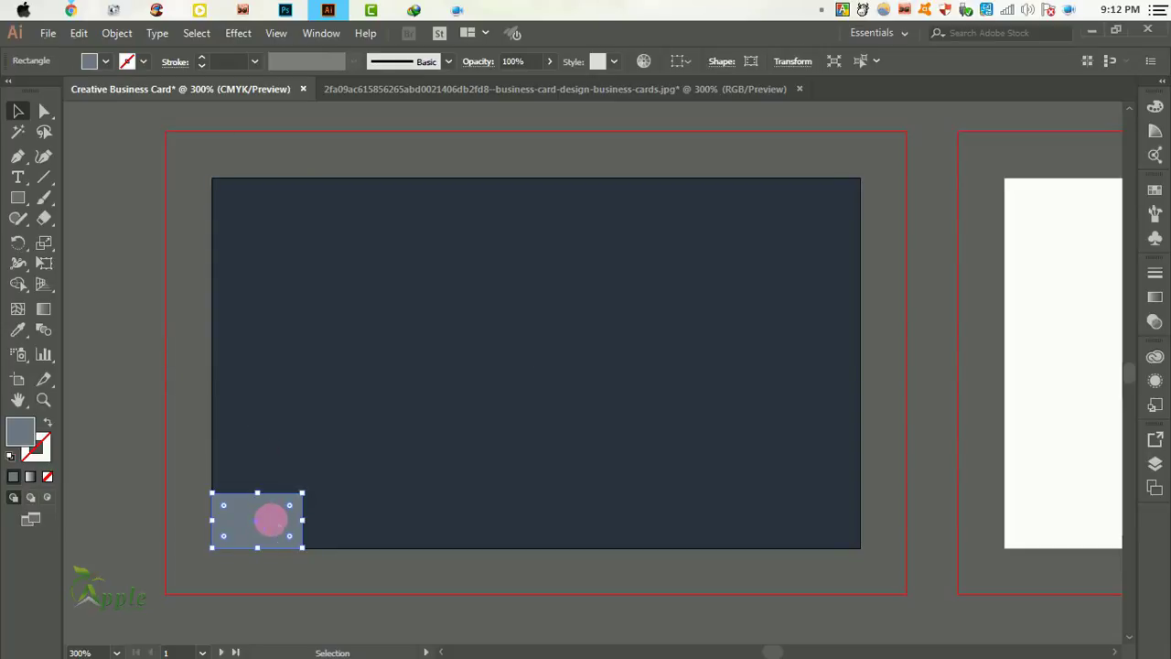
shift+click(271, 525)
Step: Duplicate the grey tile just above itself and fill the copy with 5E656F
alt+drag(273, 527, 273, 471)
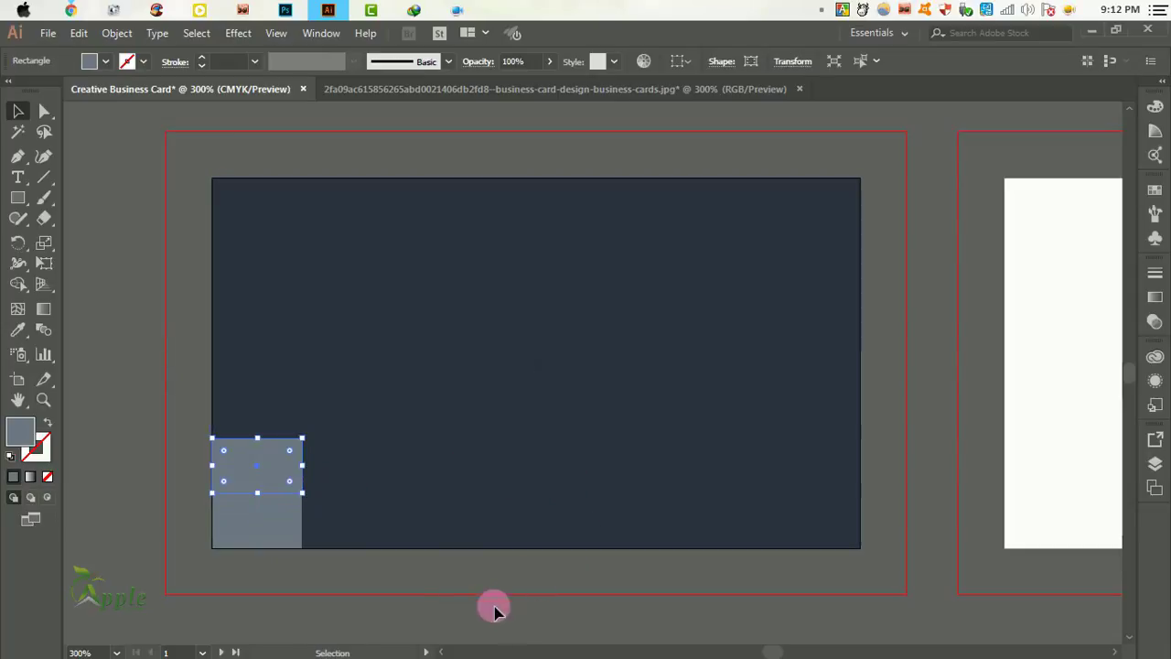
double_click(27, 449)
click(263, 519)
click(23, 436)
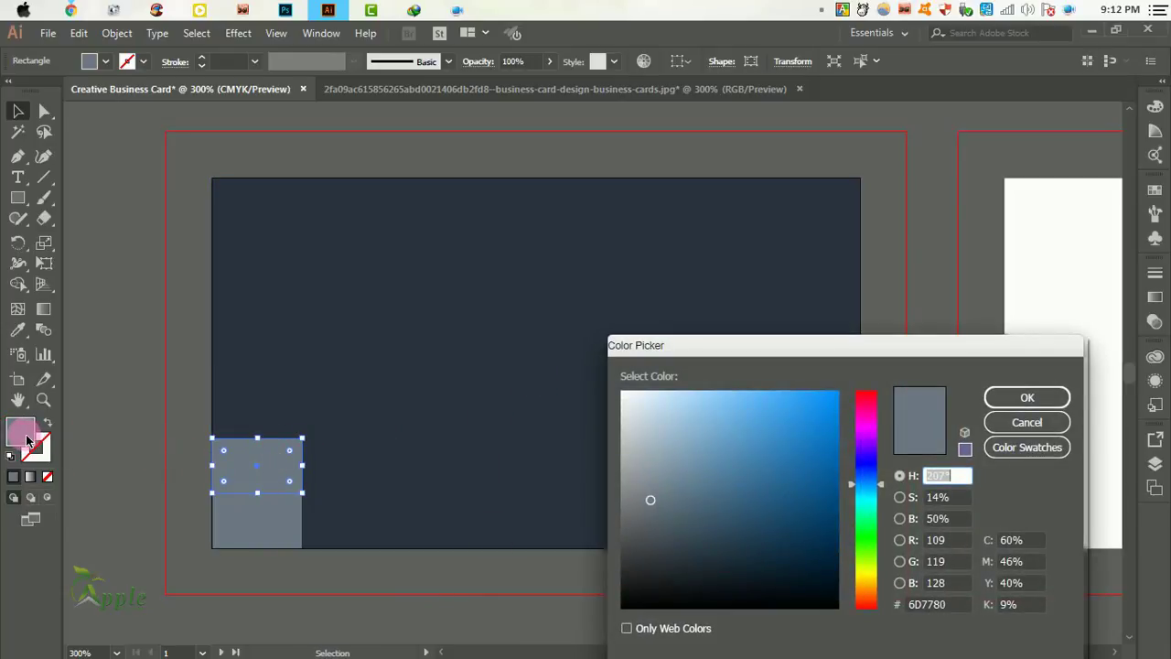
click(963, 605)
text(5E656F)
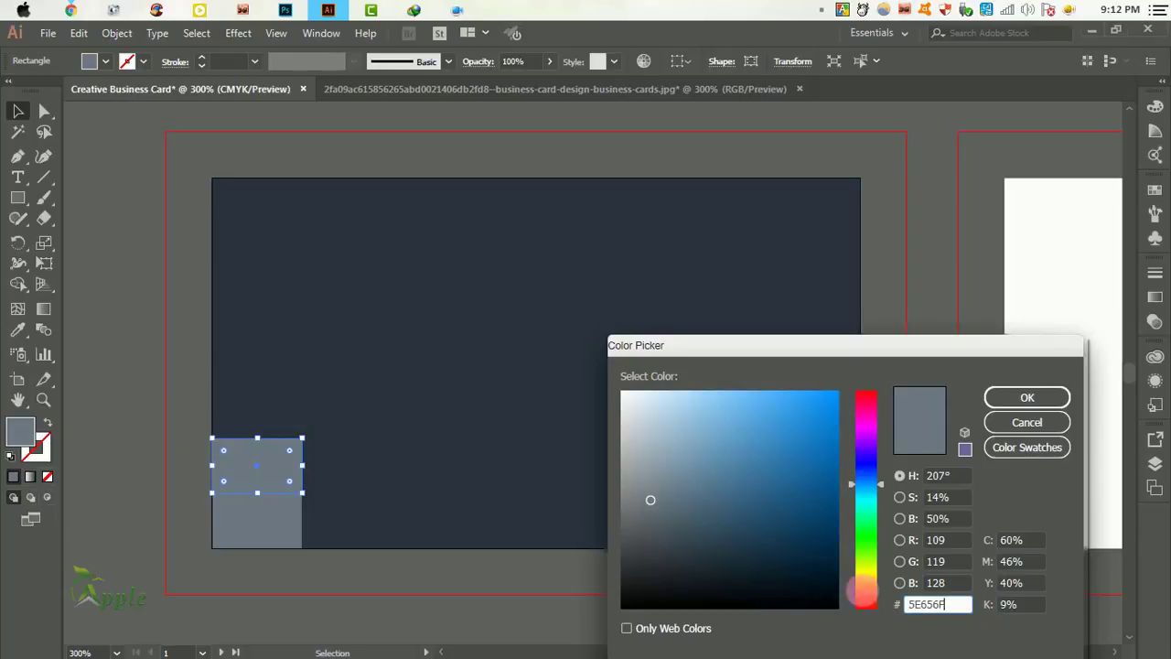
click(1008, 399)
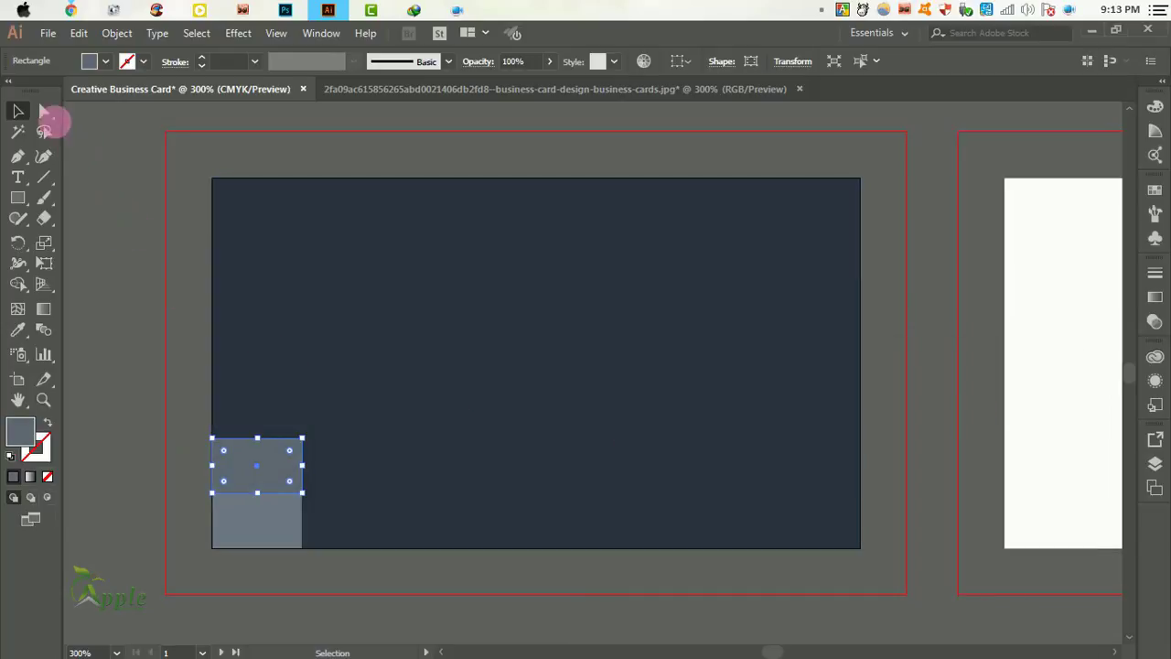
Step: Place another tile copy above the stack and fill it with 37444E
click(220, 370)
click(270, 468)
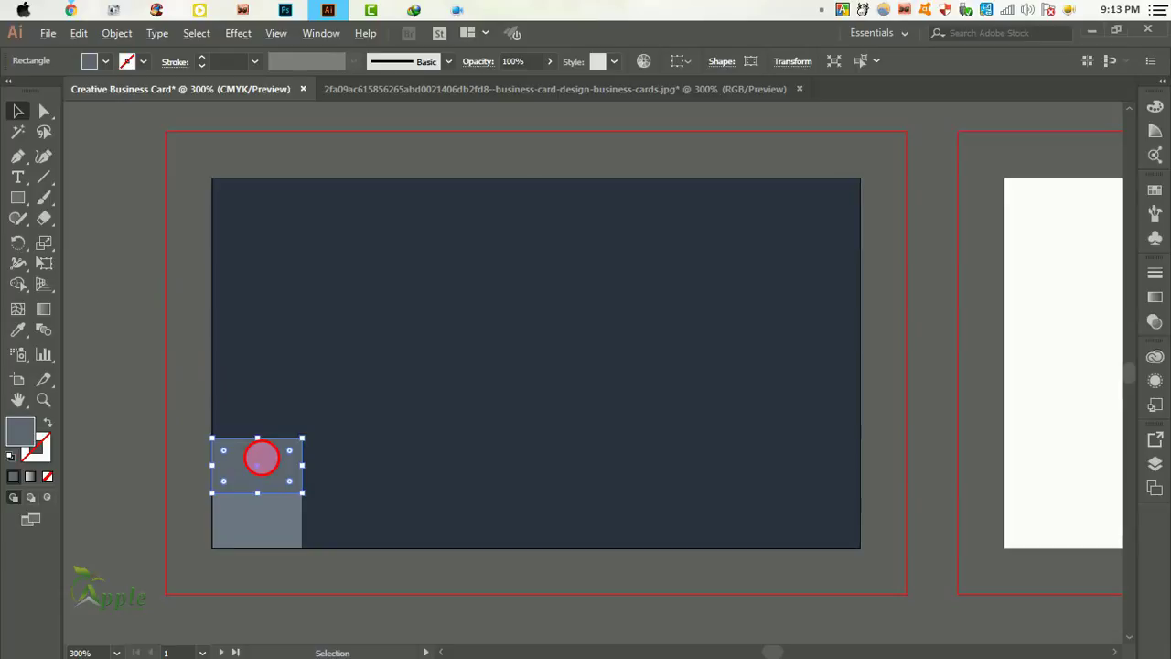
drag(263, 464, 284, 455)
key(ctrl+z)
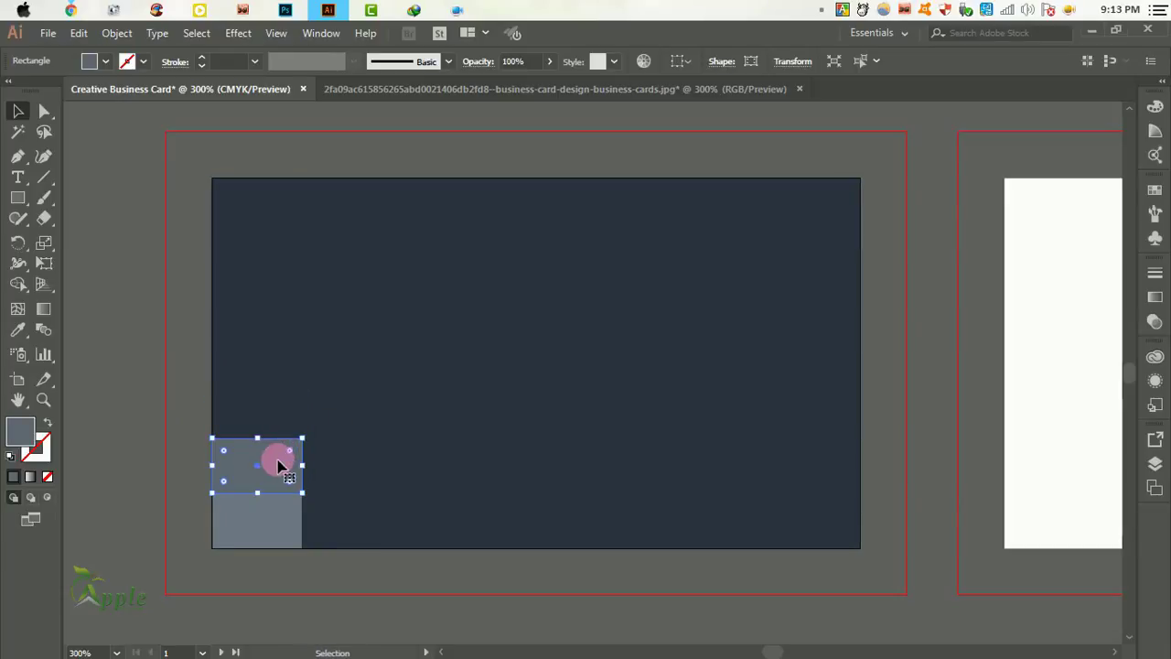
drag(275, 467, 276, 412)
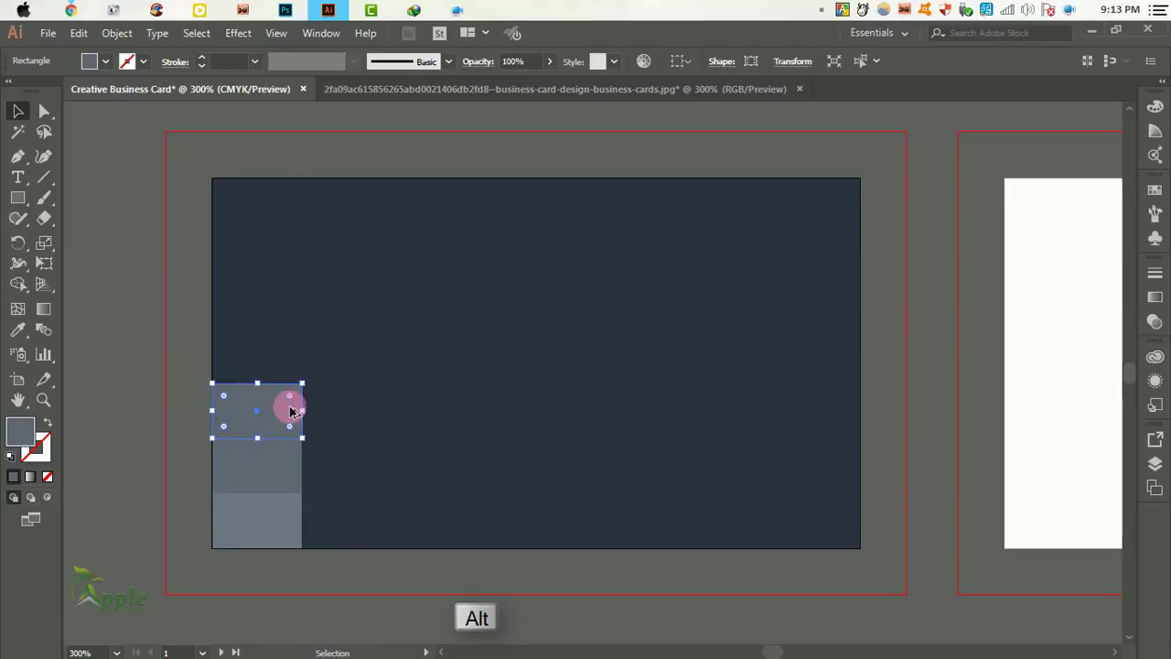
key(v)
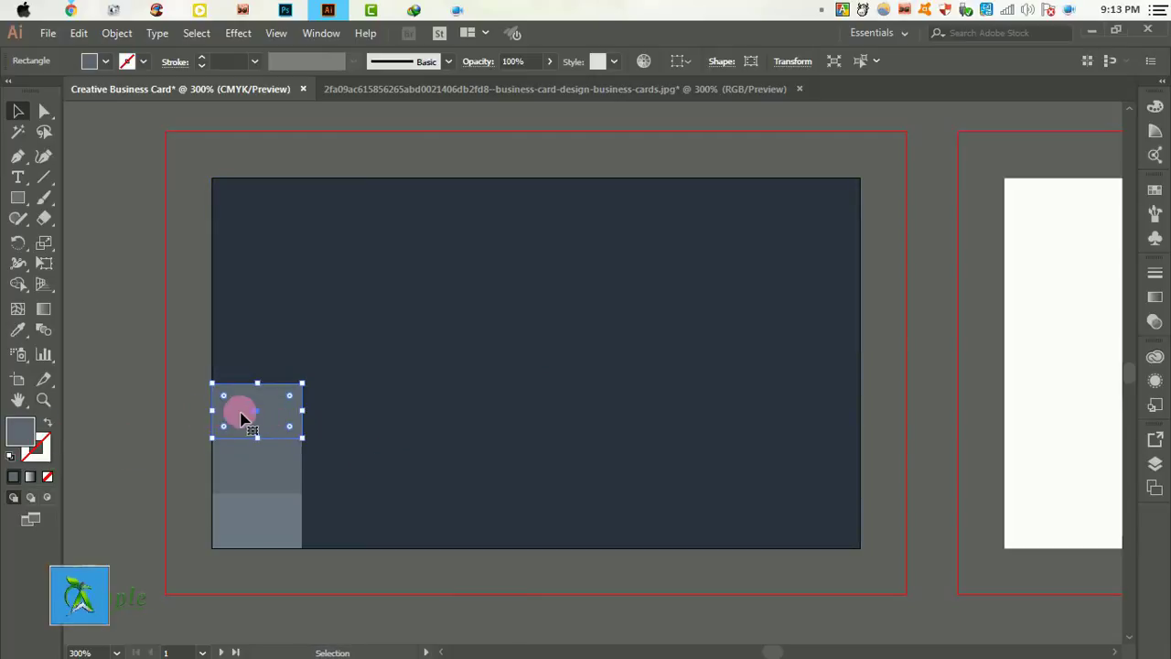
double_click(20, 430)
double_click(947, 606)
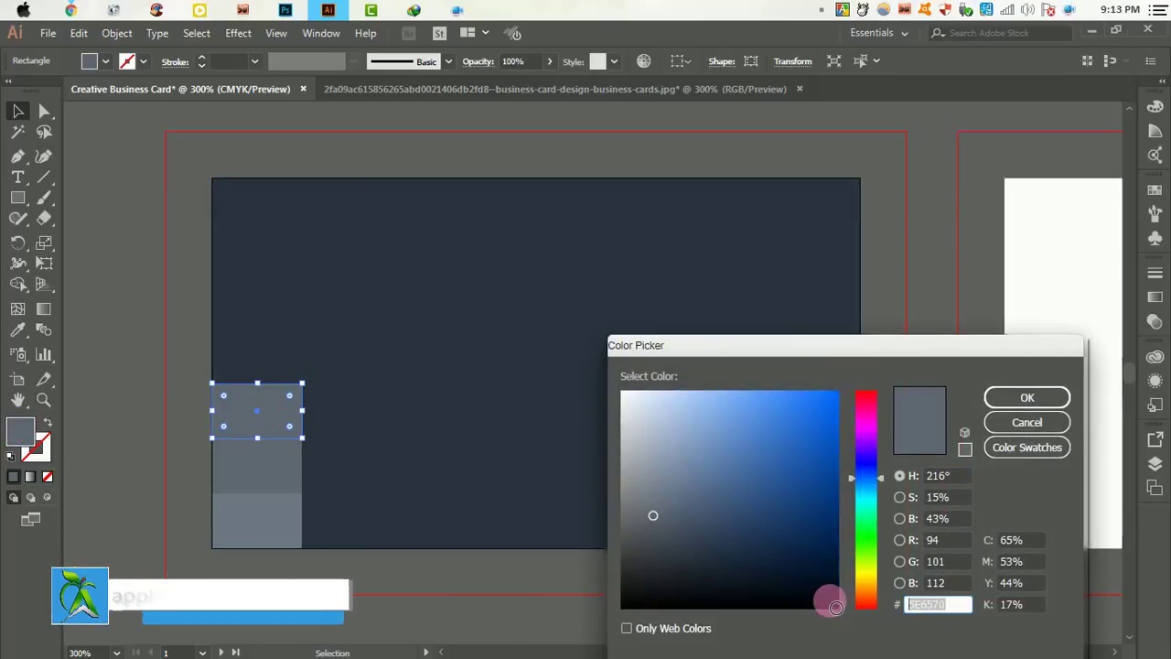
right_click(931, 608)
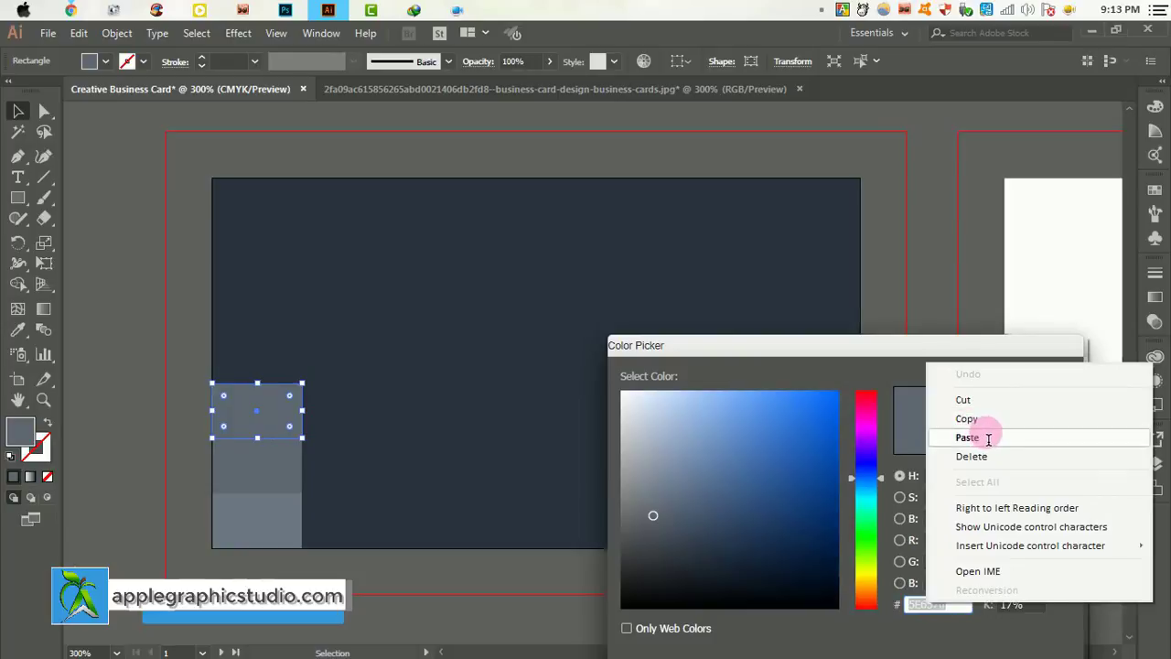
click(977, 437)
click(1014, 400)
click(109, 123)
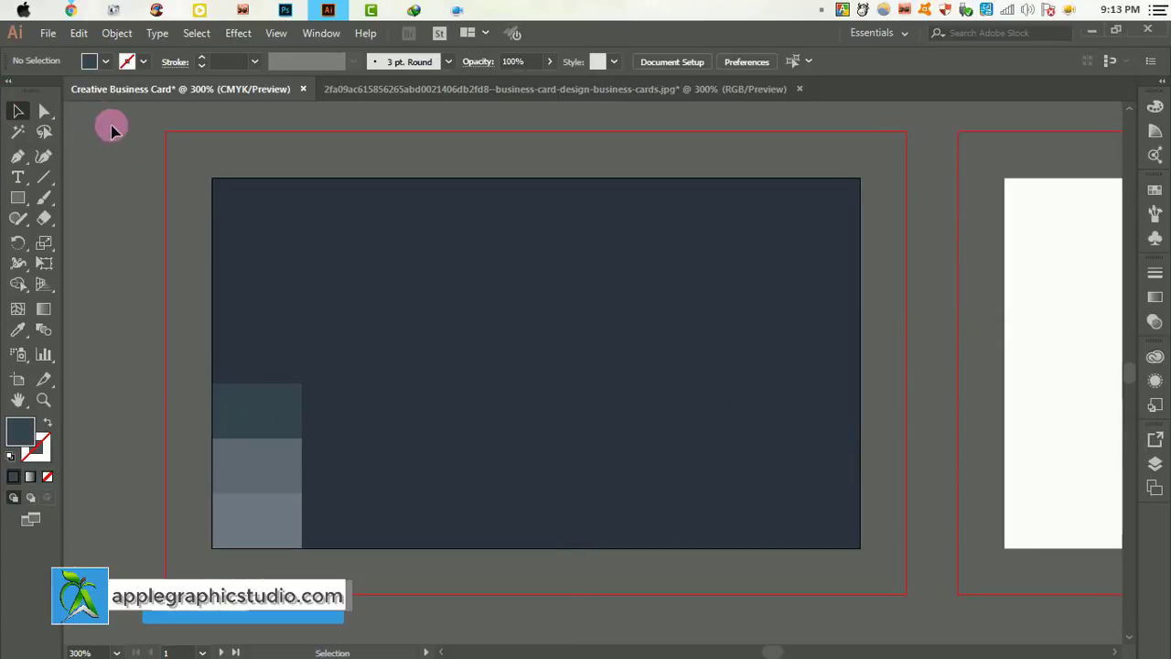
Step: Add a top tile copy to the stack filled with 29313E
drag(268, 410, 263, 375)
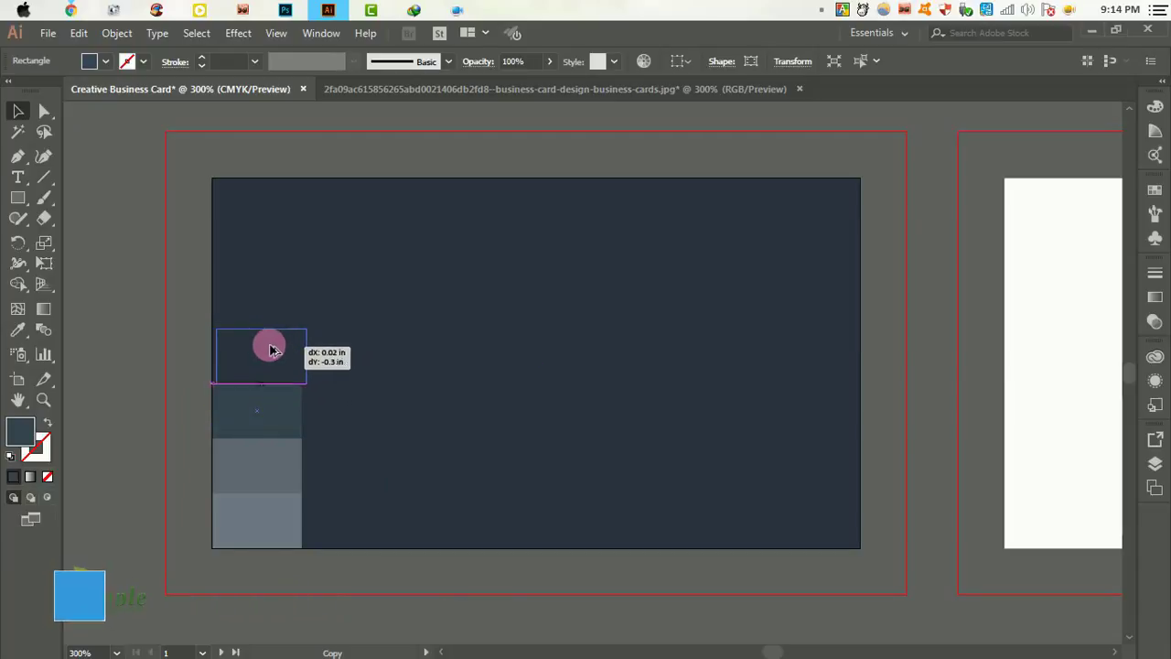
drag(264, 375, 265, 350)
double_click(20, 431)
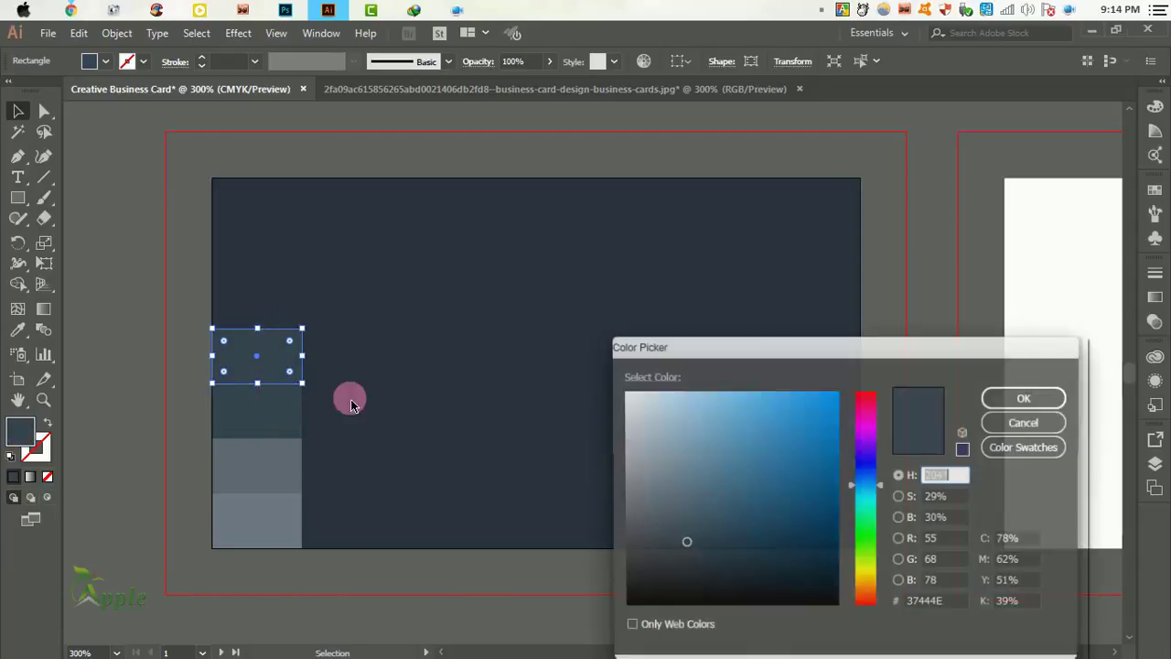
click(909, 604)
right_click(908, 604)
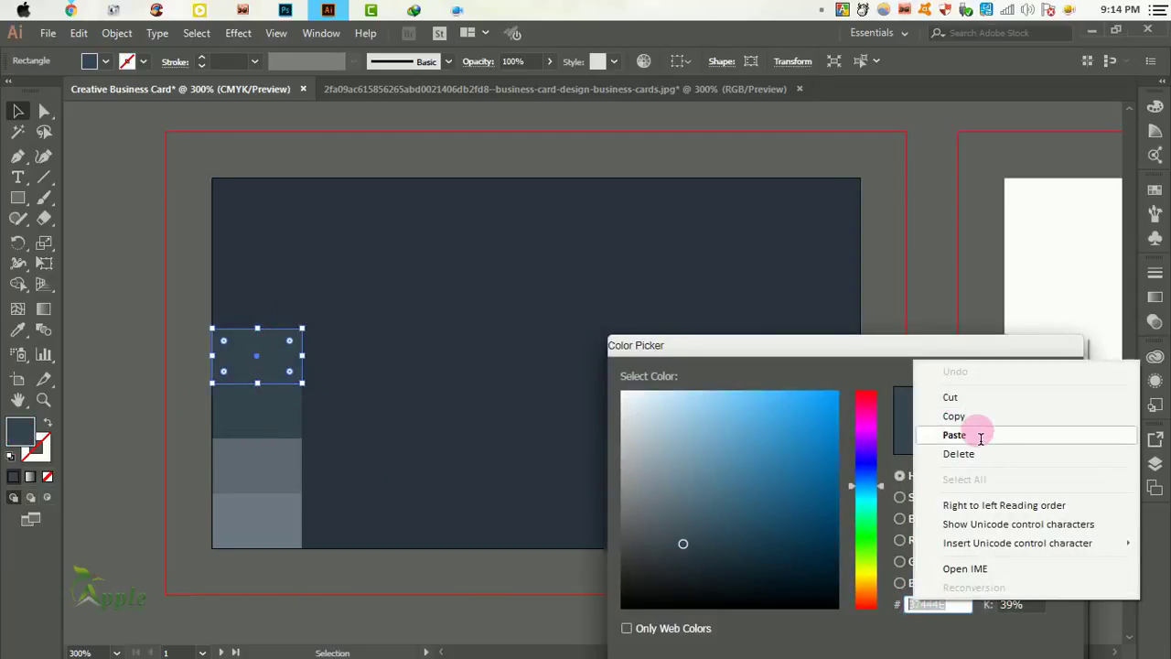
click(957, 434)
click(998, 397)
click(23, 128)
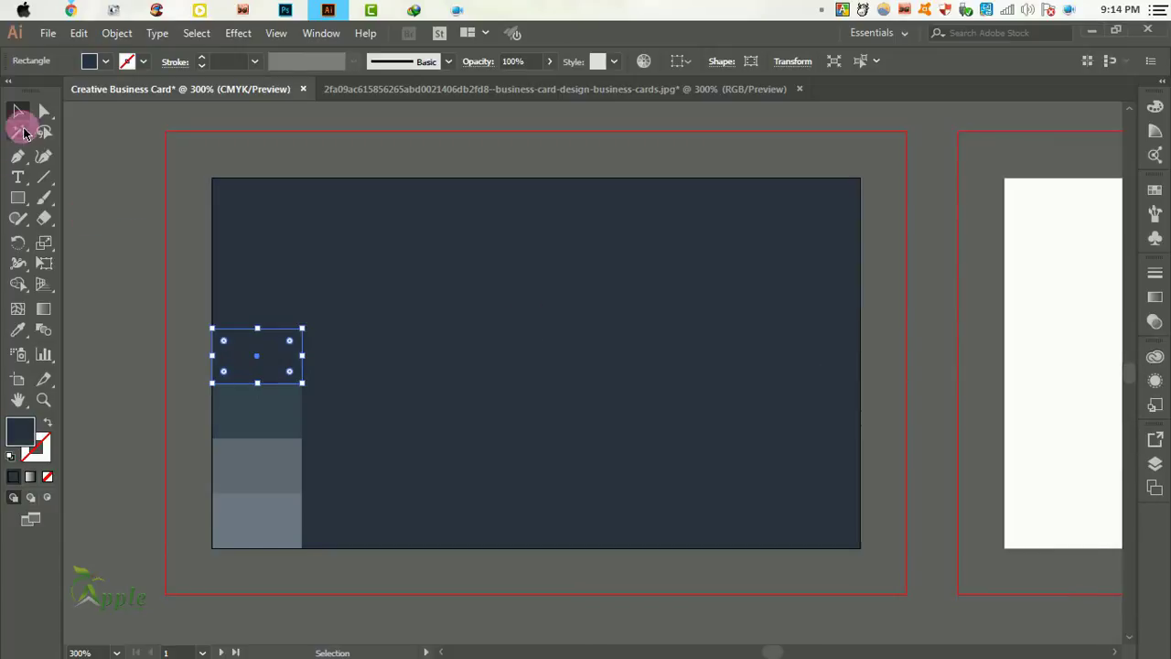
click(117, 181)
click(254, 361)
key(a)
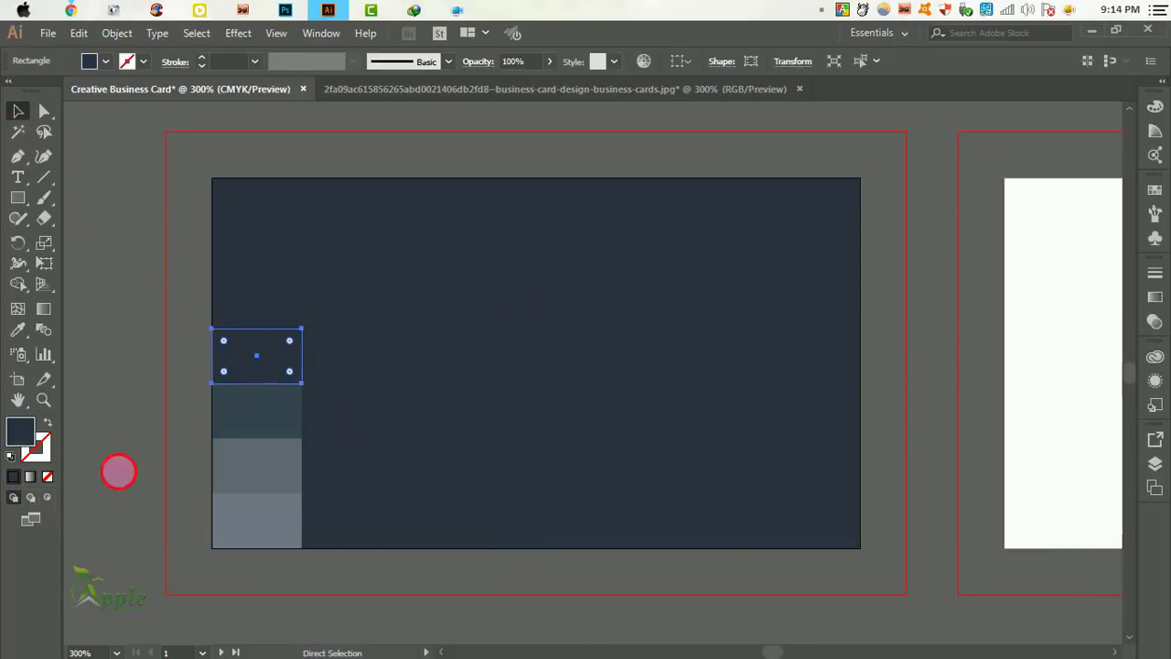
key(v)
click(256, 377)
Step: Stretch the four selected tiles to the card's top edge and narrow them to about 0.41 in
shift+click(264, 412)
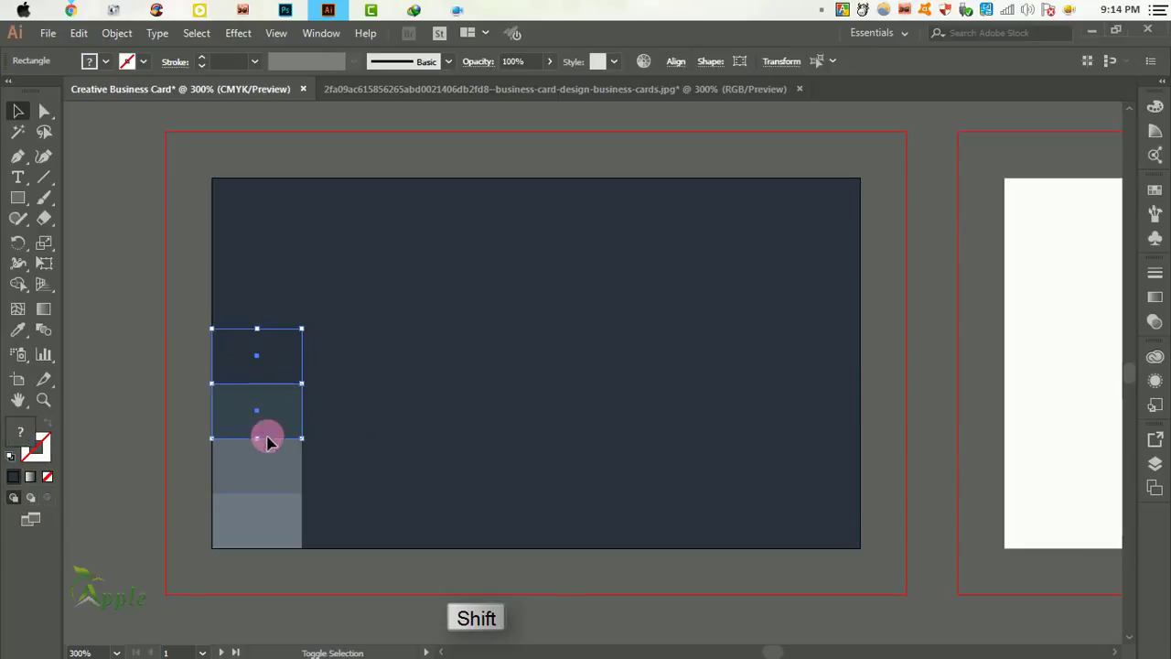
shift+click(261, 462)
shift+click(266, 517)
click(256, 337)
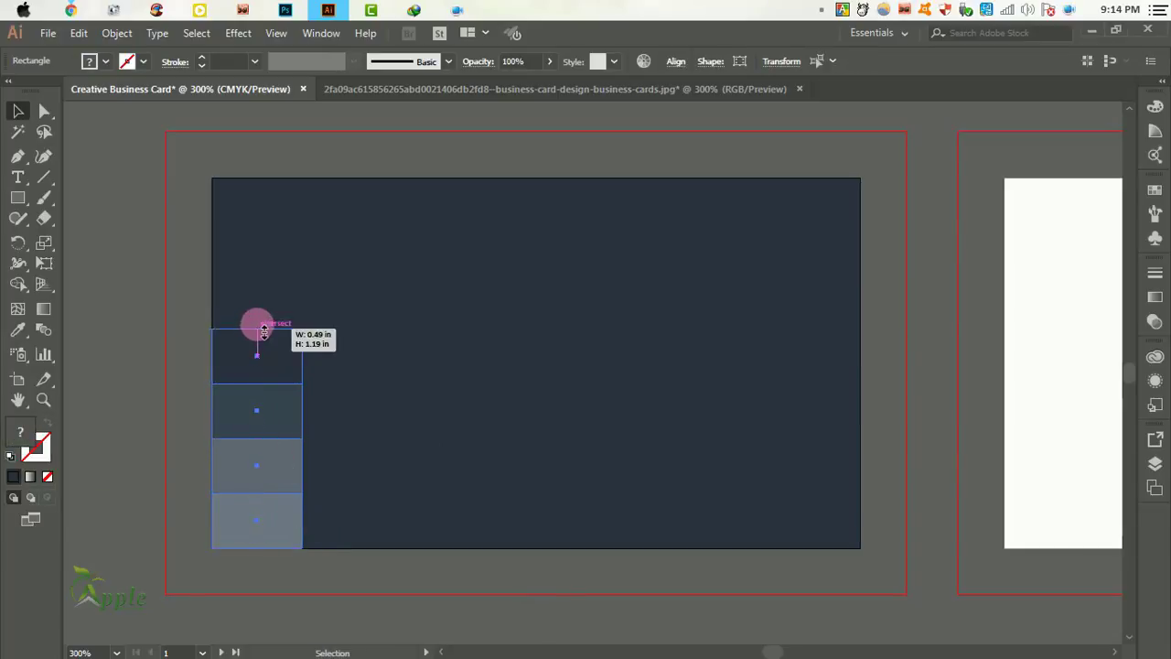
drag(263, 331, 256, 178)
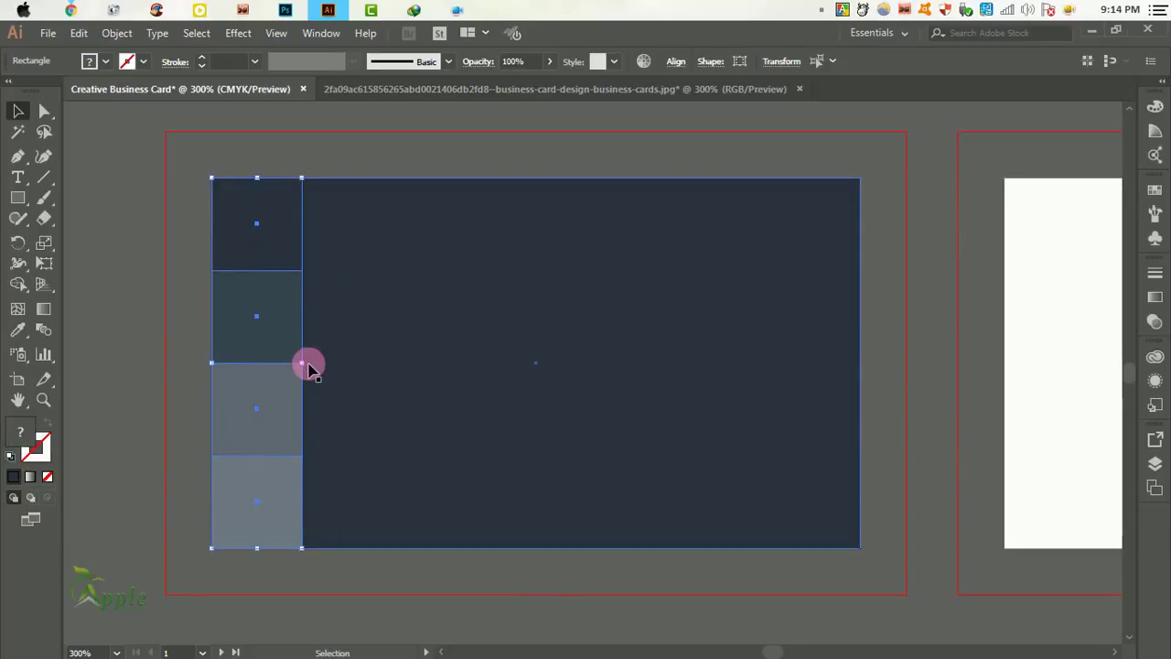
drag(302, 363, 297, 372)
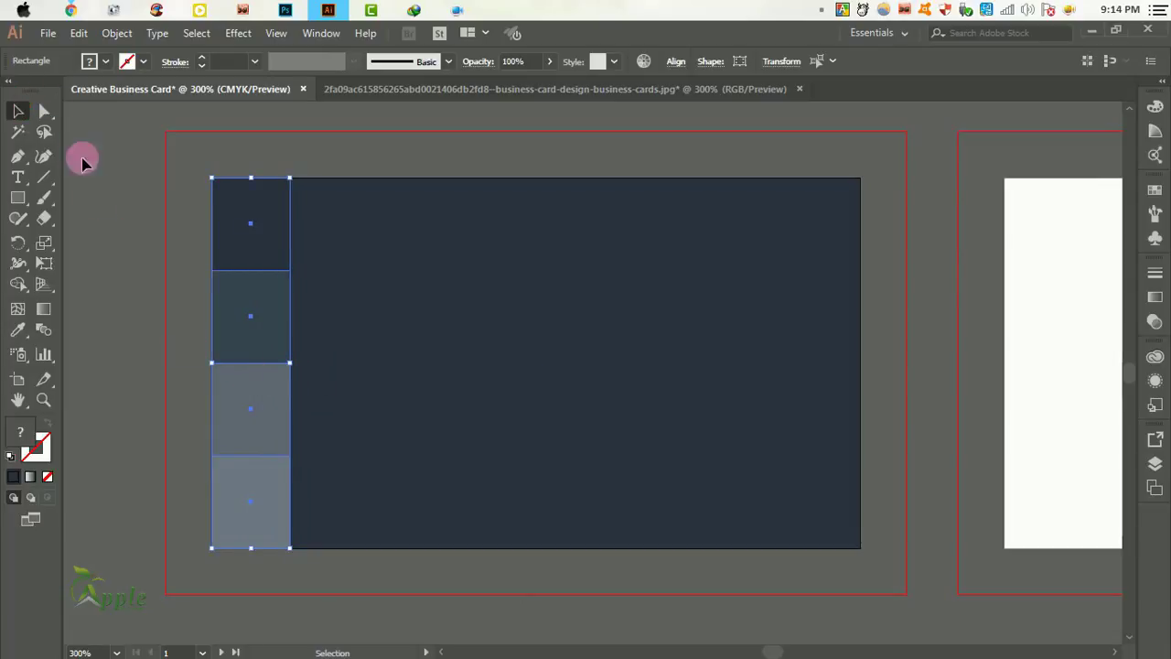
Step: Select the four strips and group them
click(188, 241)
click(271, 256)
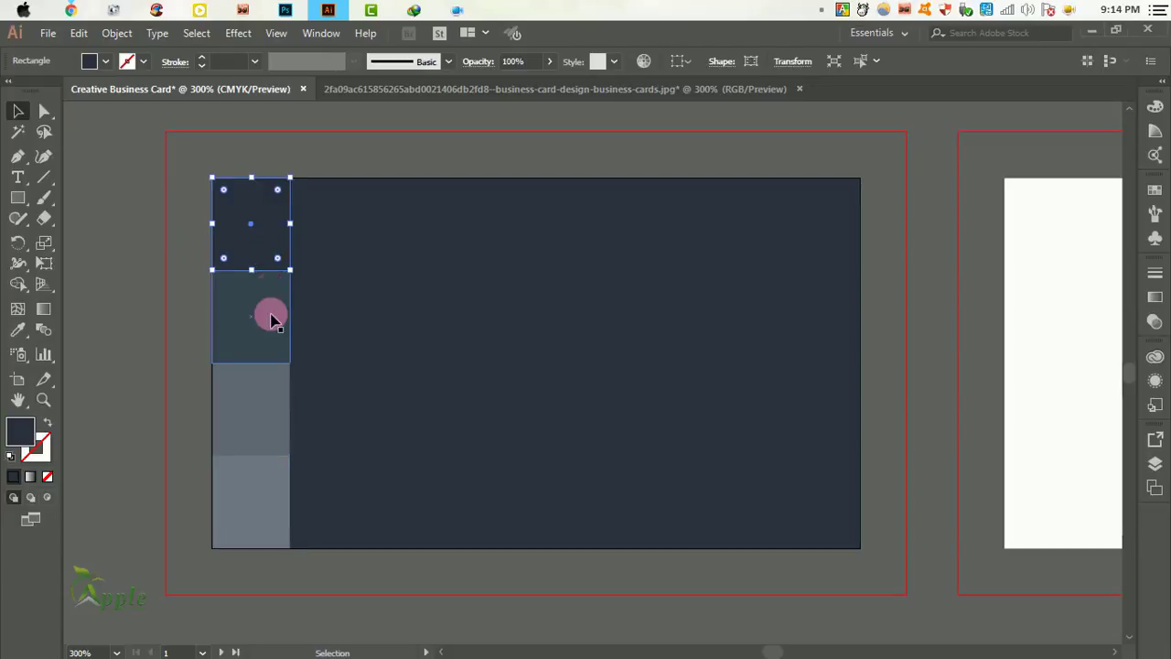
shift+click(263, 331)
shift+click(262, 409)
shift+click(259, 487)
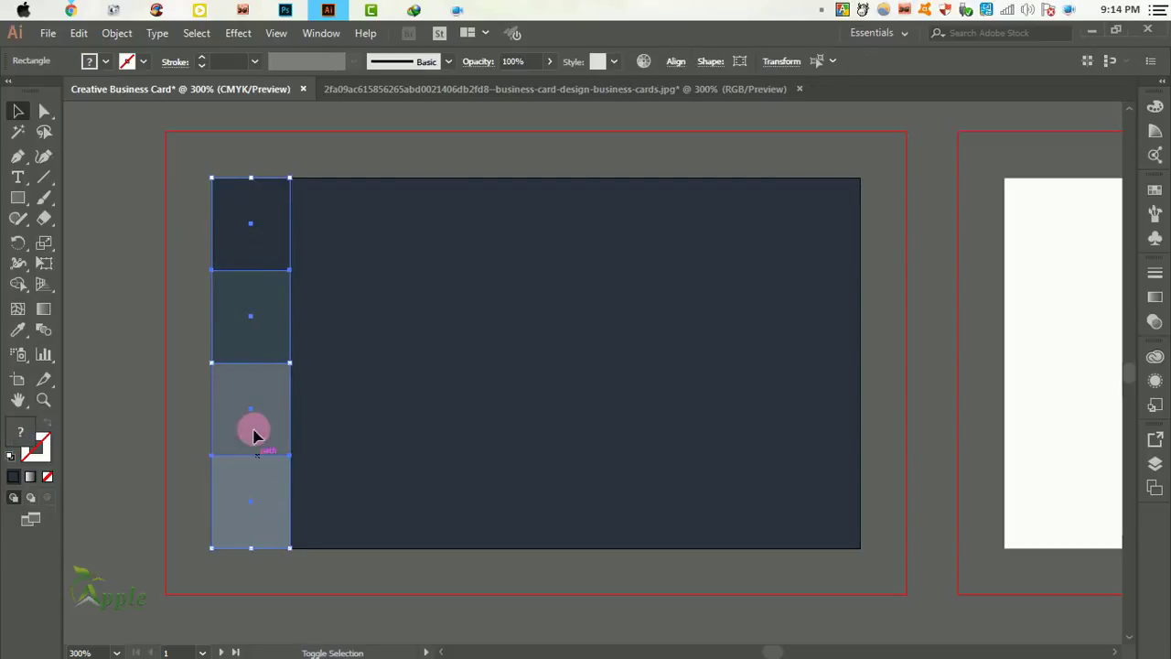
click(117, 33)
click(190, 85)
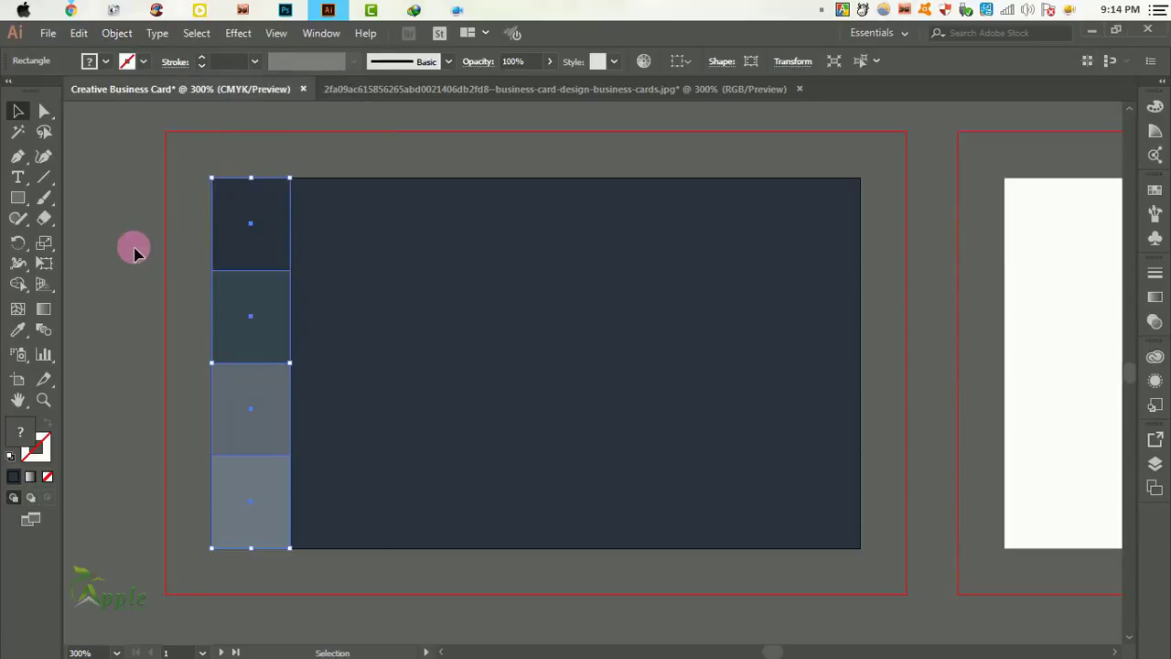
click(249, 283)
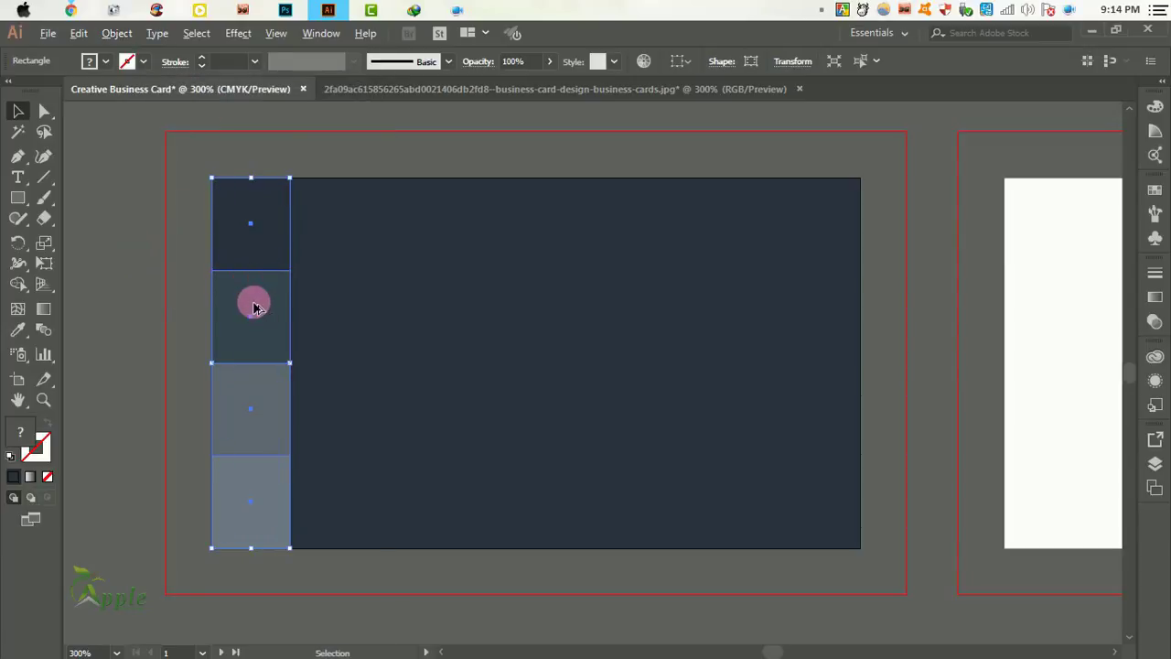
Step: Copy the strip group to the right, widen it to 1 in, and ungroup it
drag(252, 305, 330, 304)
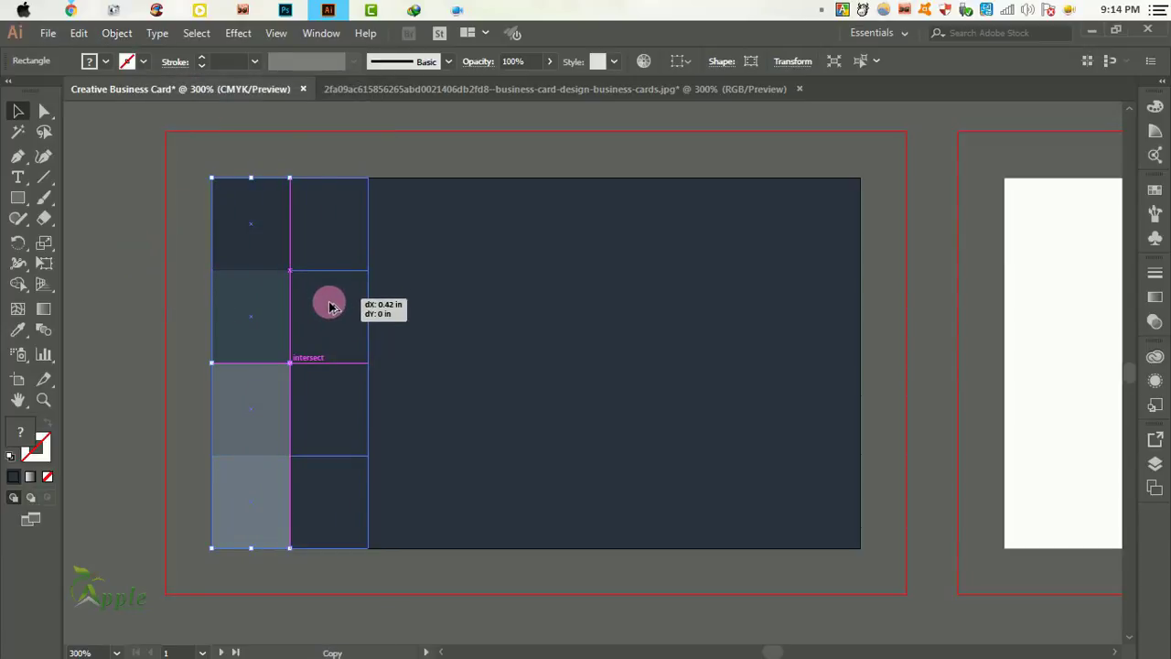
drag(368, 364, 498, 366)
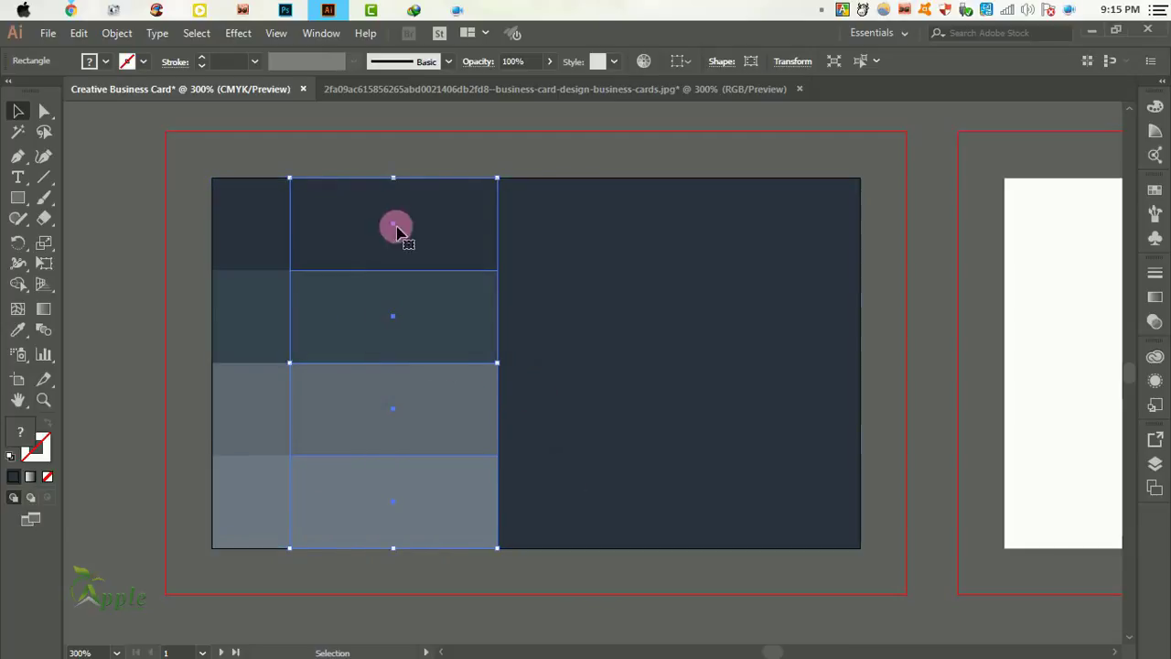
click(117, 33)
click(187, 119)
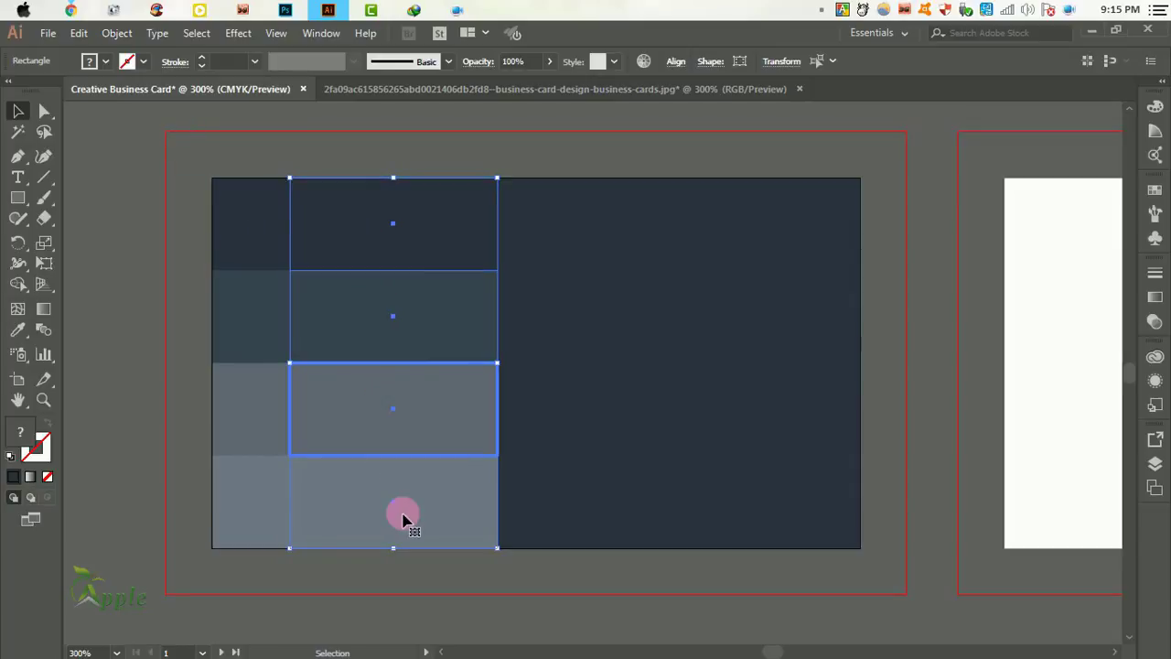
click(412, 591)
drag(421, 495, 408, 230)
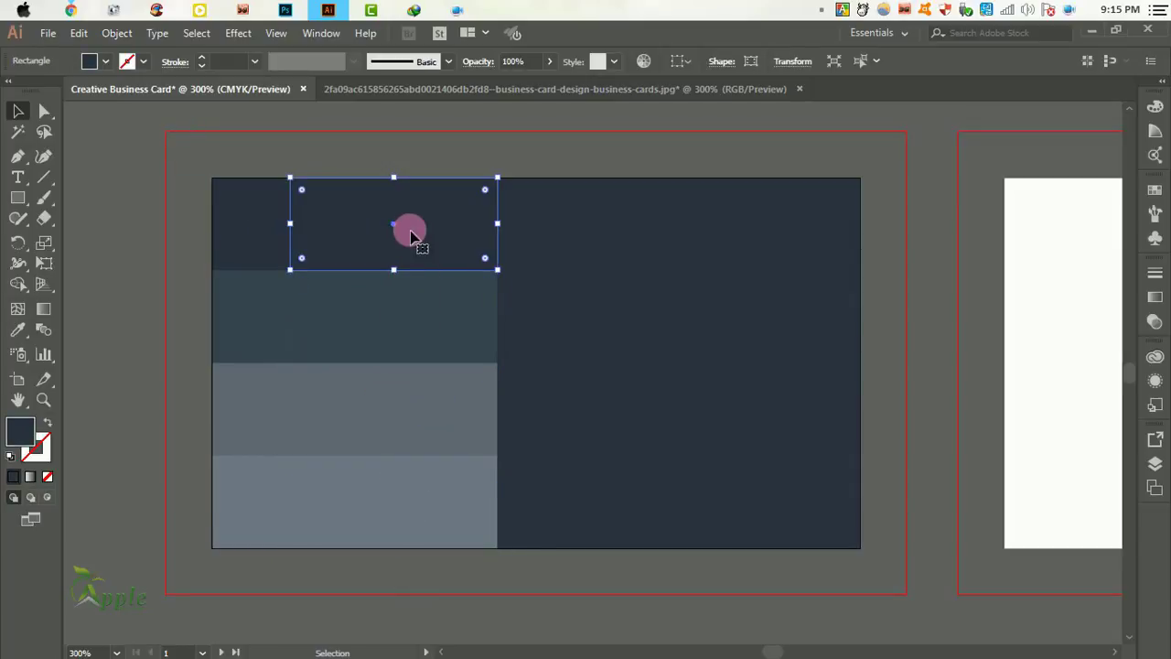
Step: Recolour the bottom two copied strips blue, 015BA6 and 006BC0
click(387, 486)
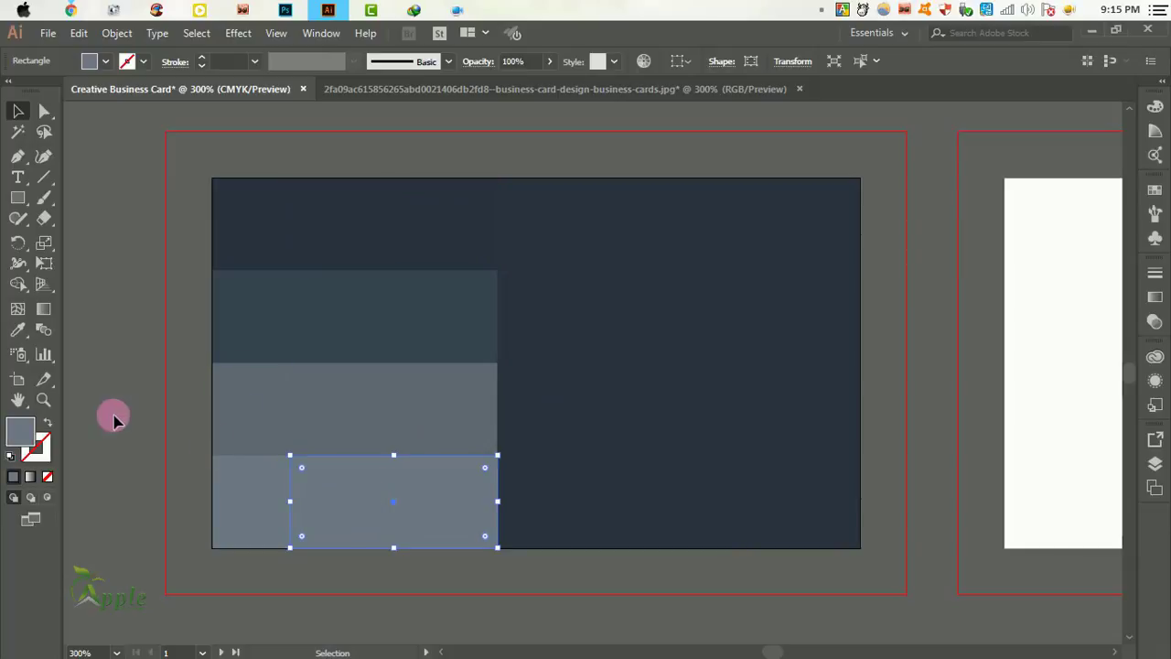
double_click(26, 443)
click(943, 604)
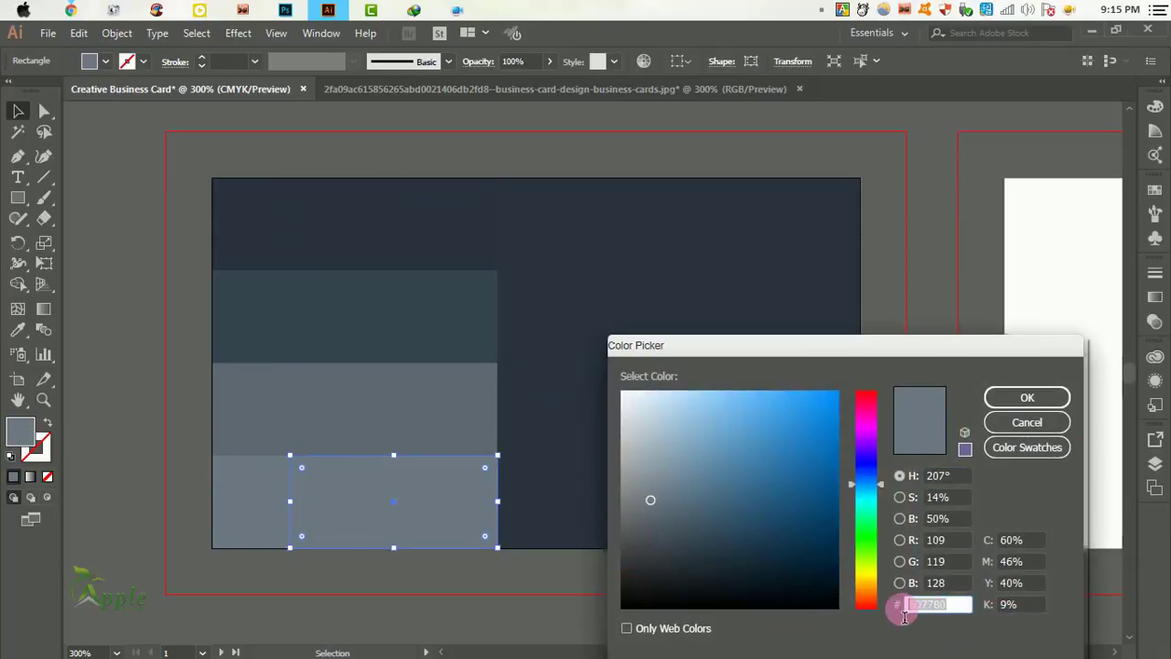
right_click(943, 604)
click(1014, 439)
click(1027, 397)
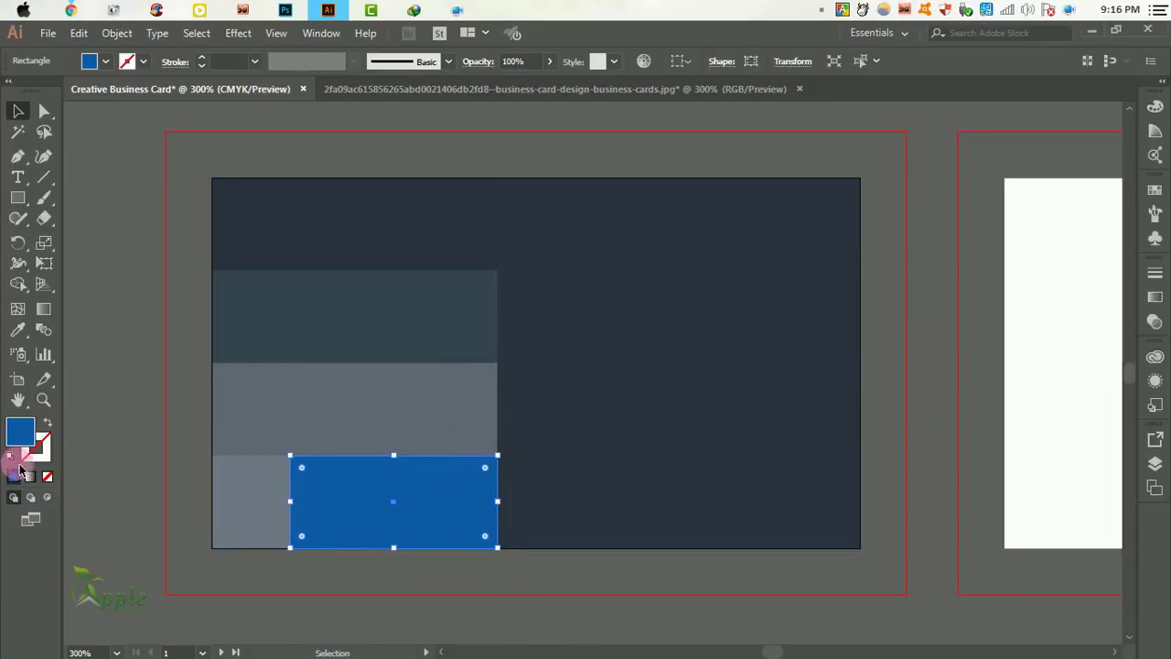
click(373, 404)
double_click(57, 438)
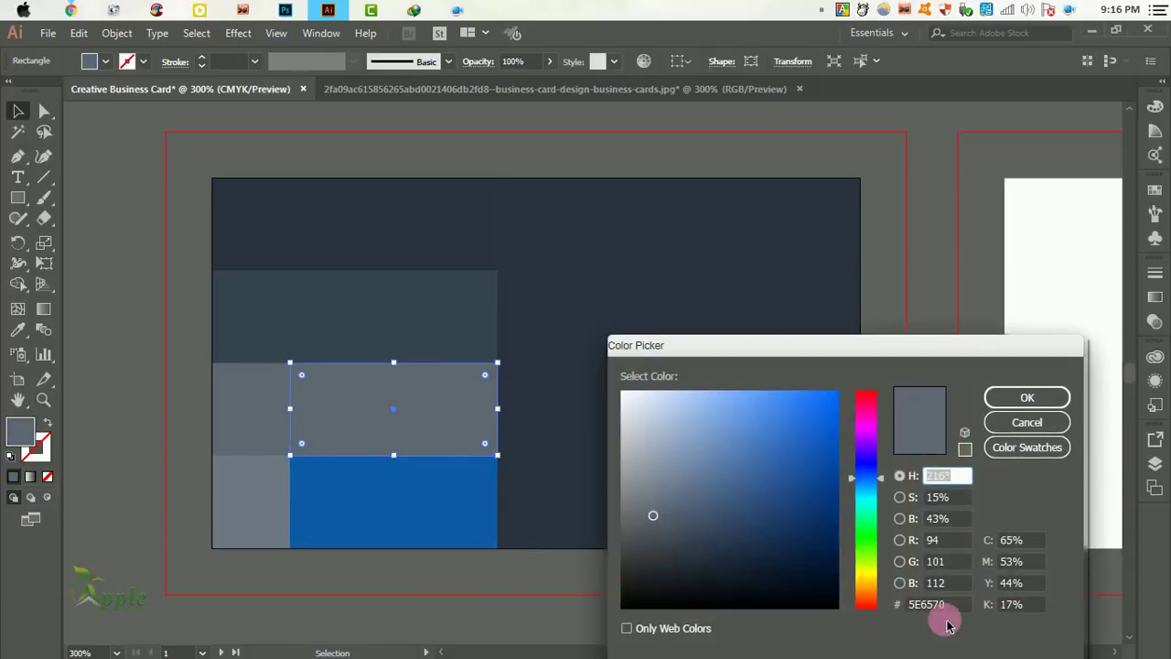
click(943, 604)
right_click(942, 604)
click(986, 437)
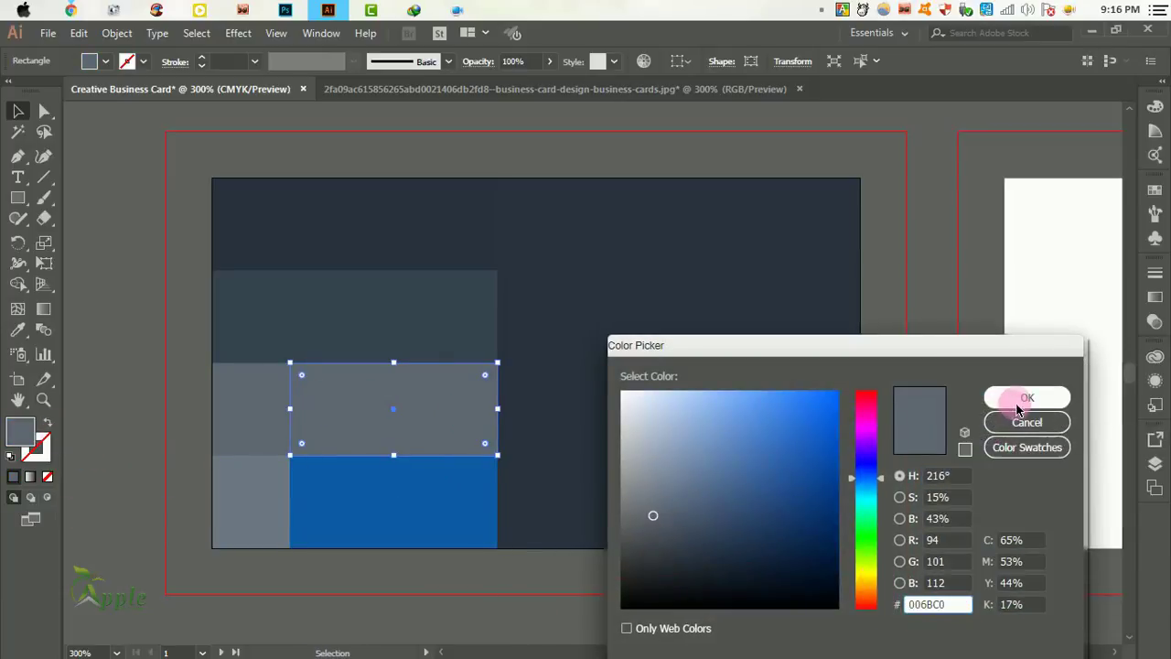
click(1007, 398)
Step: Colour the second strip 0097D6 and the top strip 00BAF4
click(346, 288)
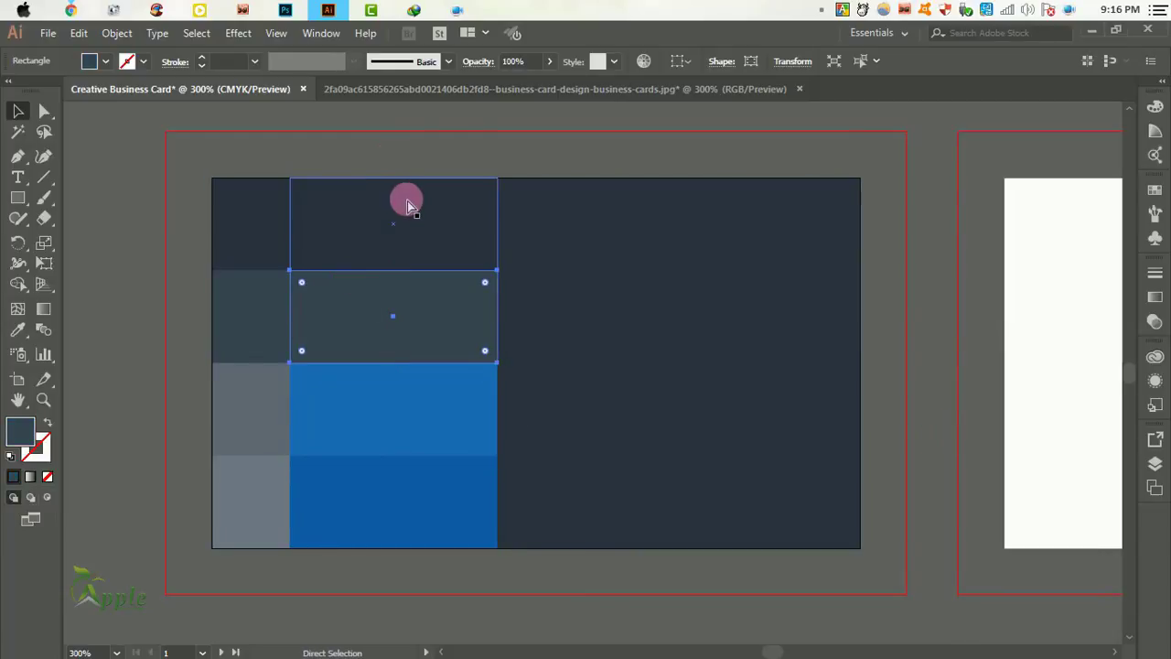
double_click(20, 438)
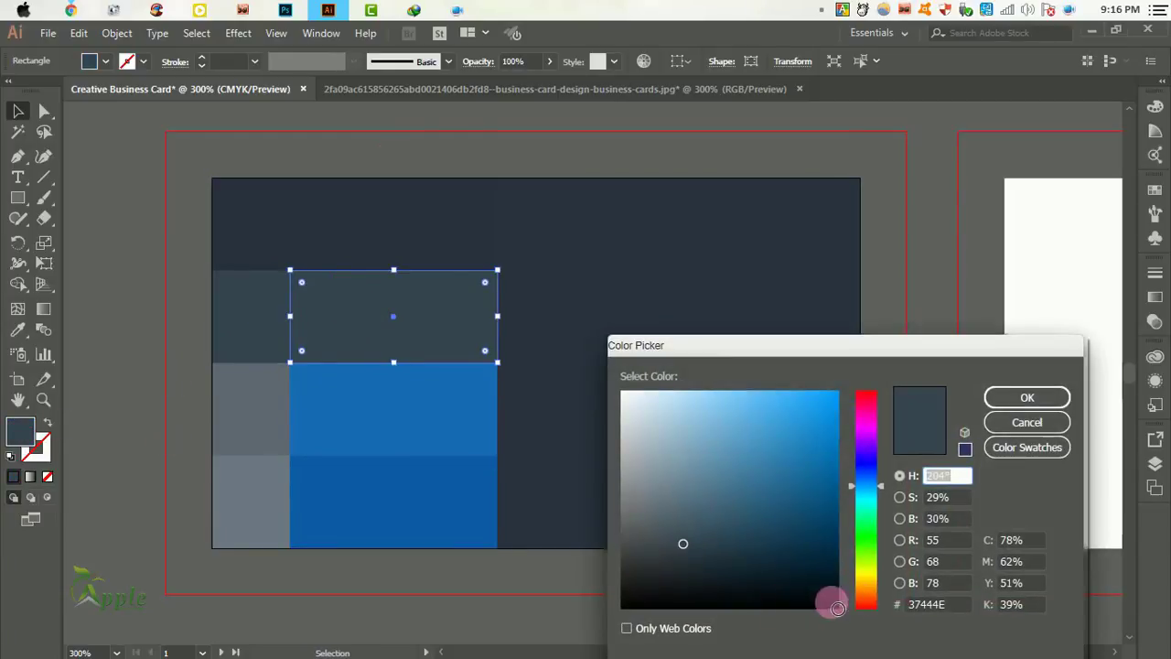
click(943, 604)
right_click(942, 604)
click(986, 444)
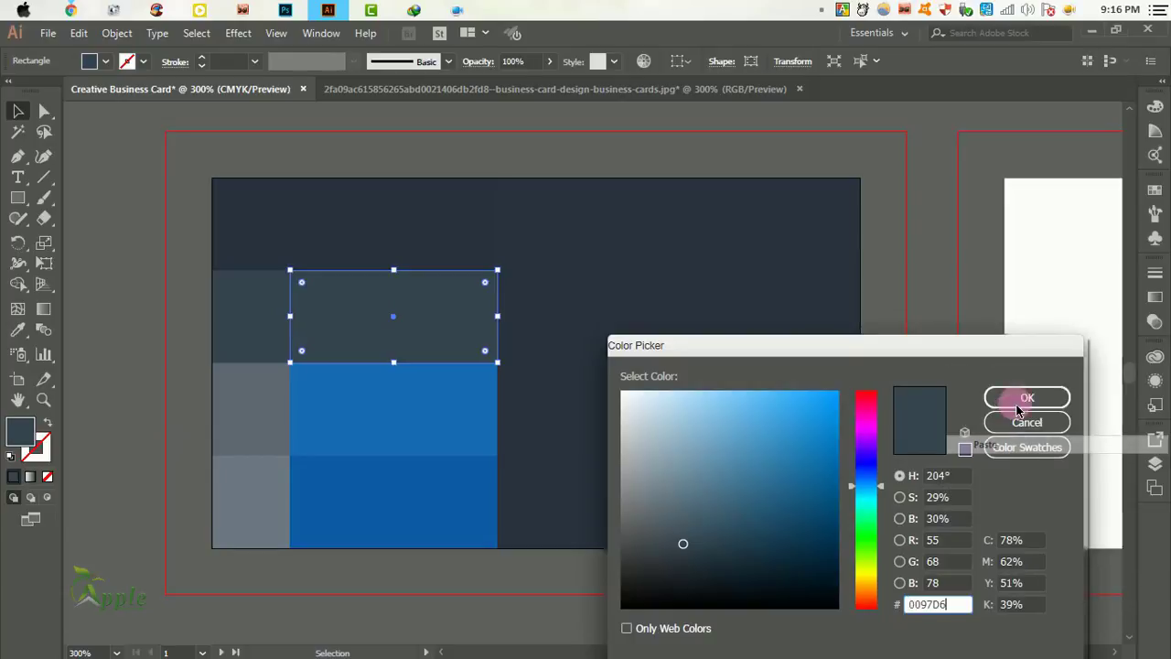
click(1007, 397)
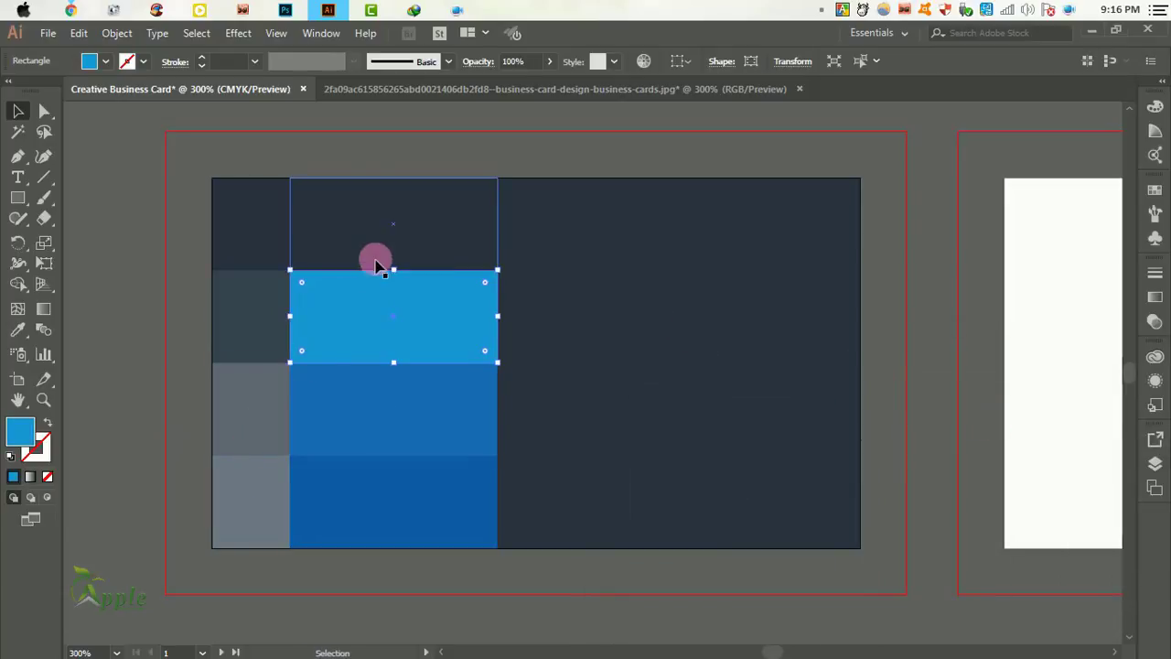
click(377, 242)
double_click(20, 430)
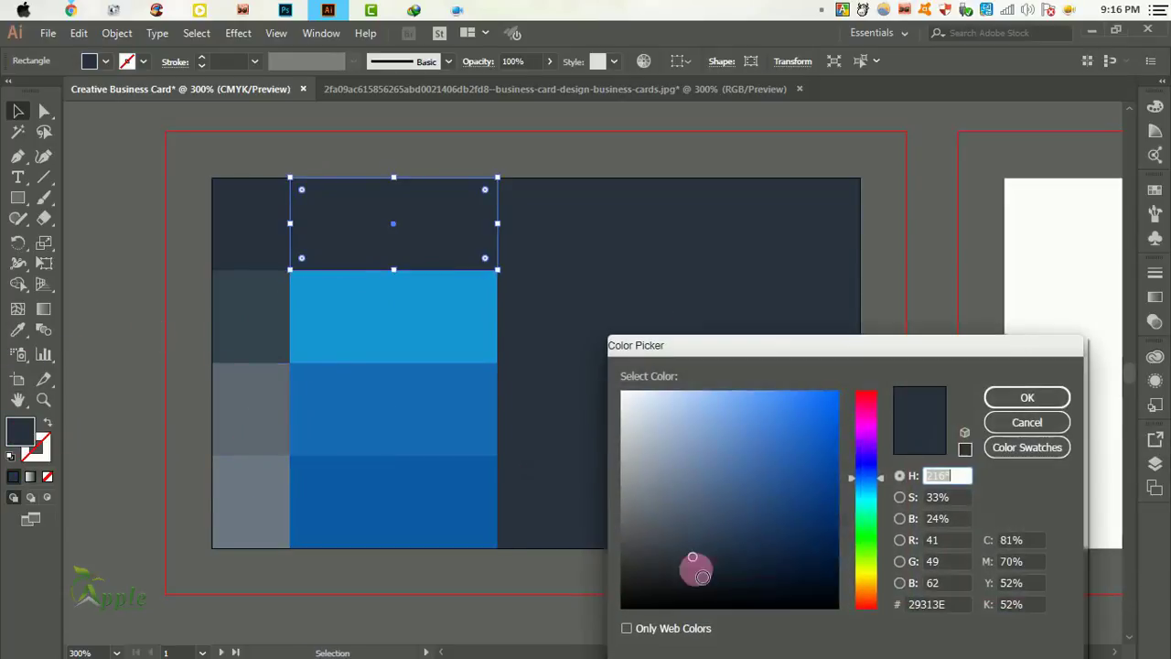
click(952, 606)
click(1027, 398)
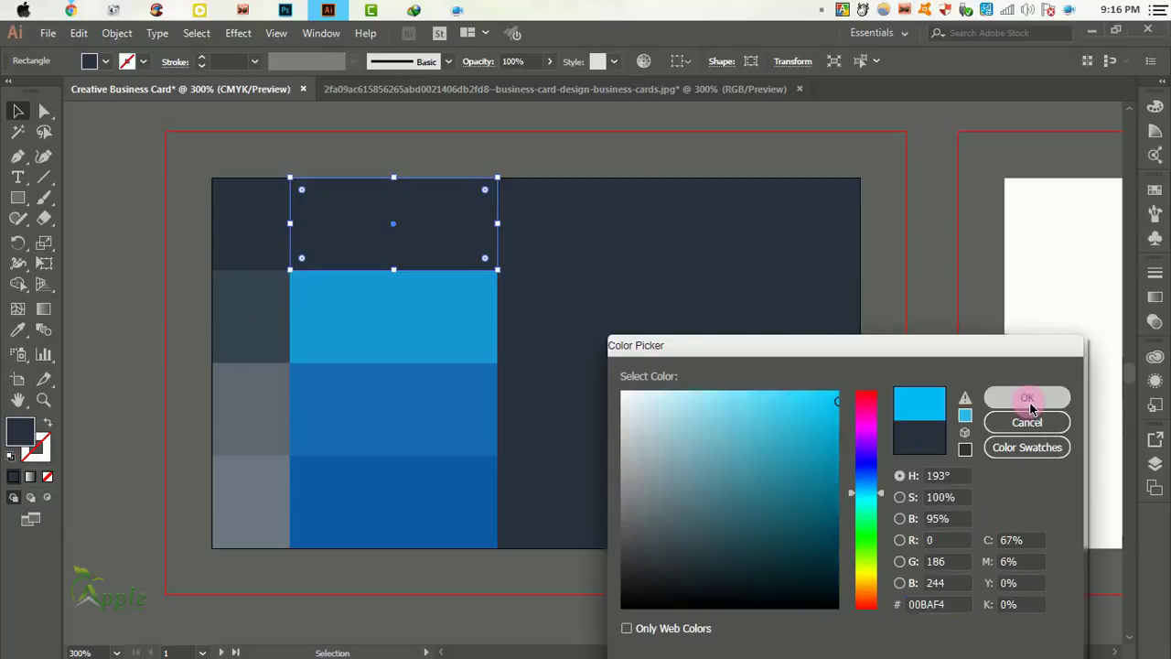
click(436, 146)
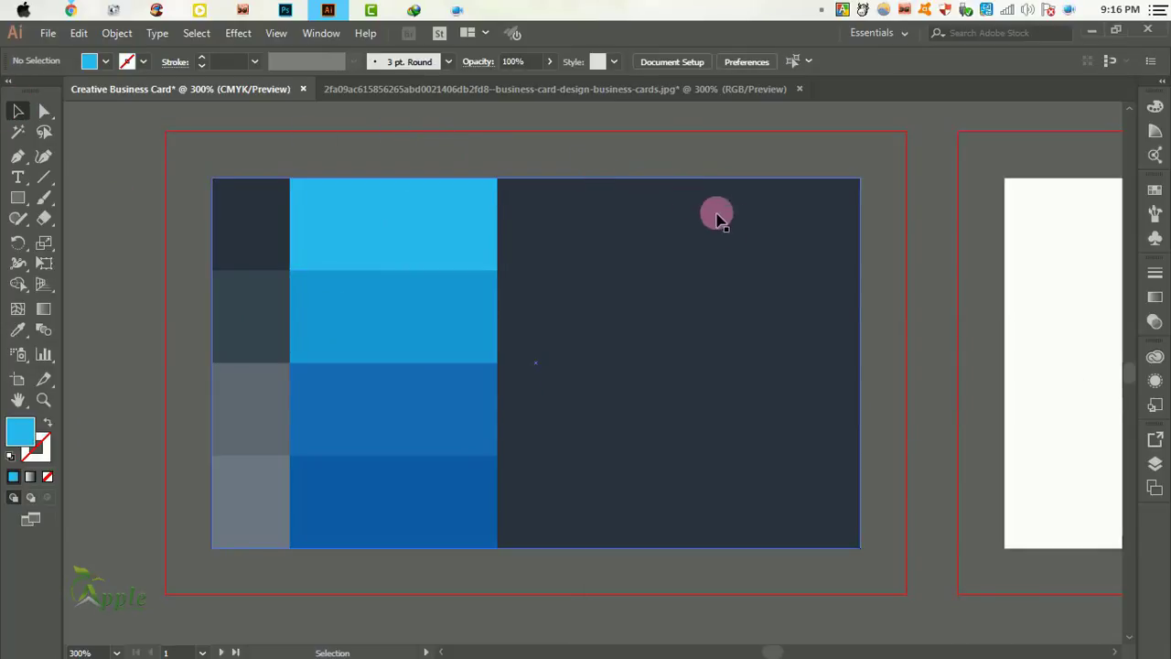
Step: Select the four blue tiles and group them
click(442, 260)
shift+click(405, 309)
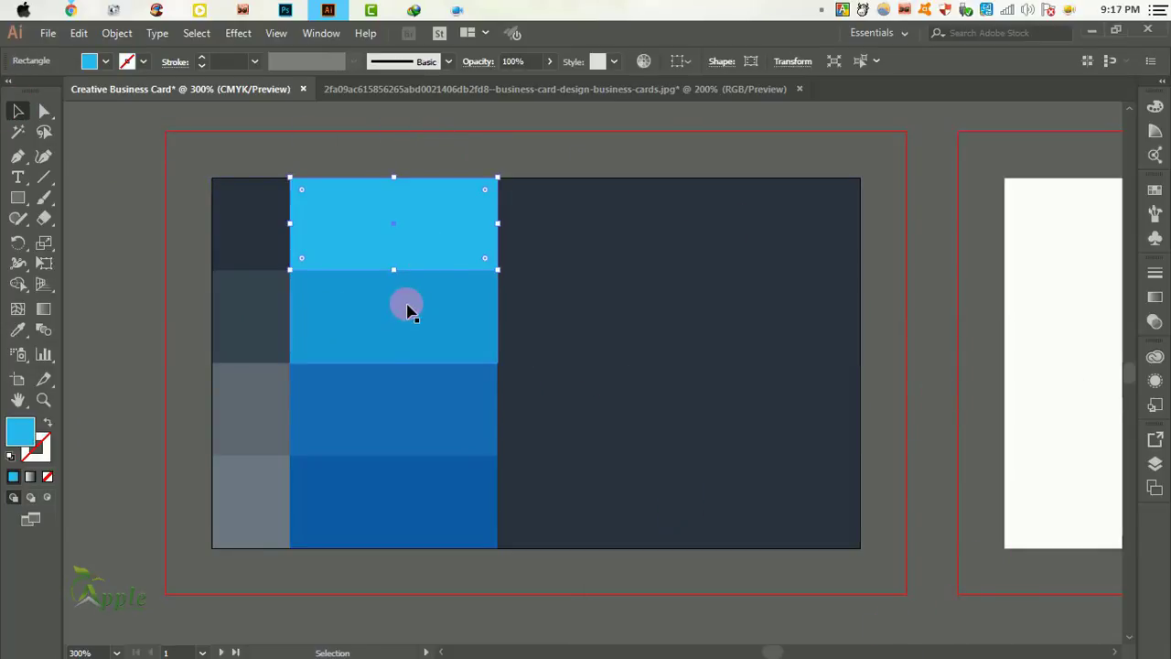
shift+click(393, 423)
shift+click(393, 509)
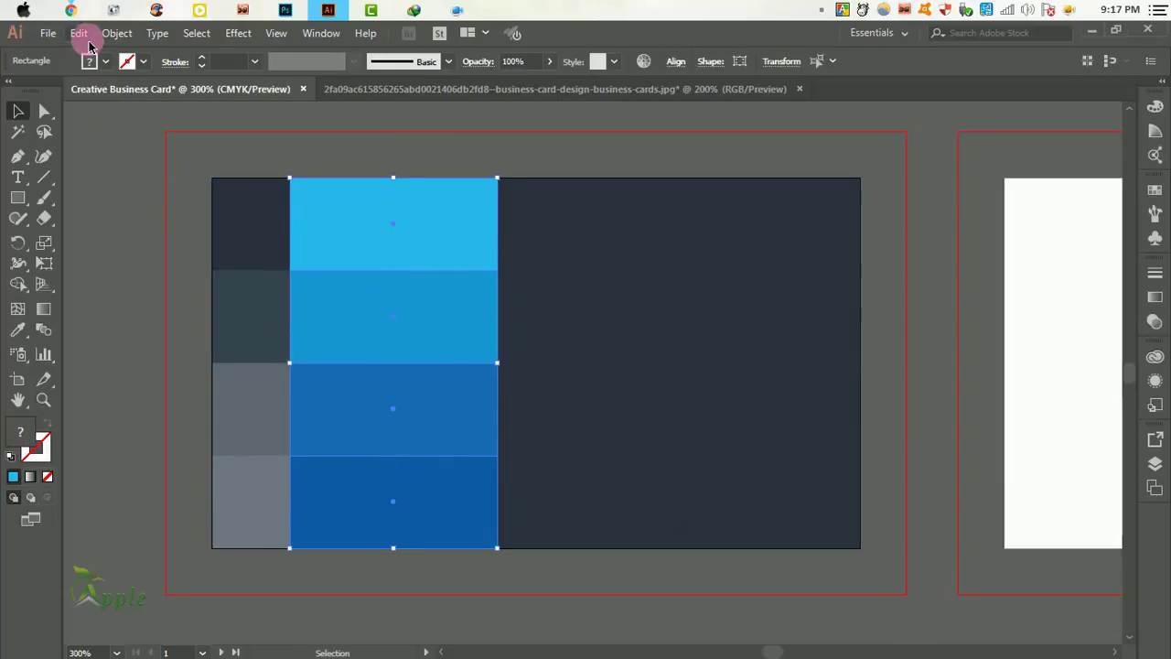
click(117, 40)
click(209, 81)
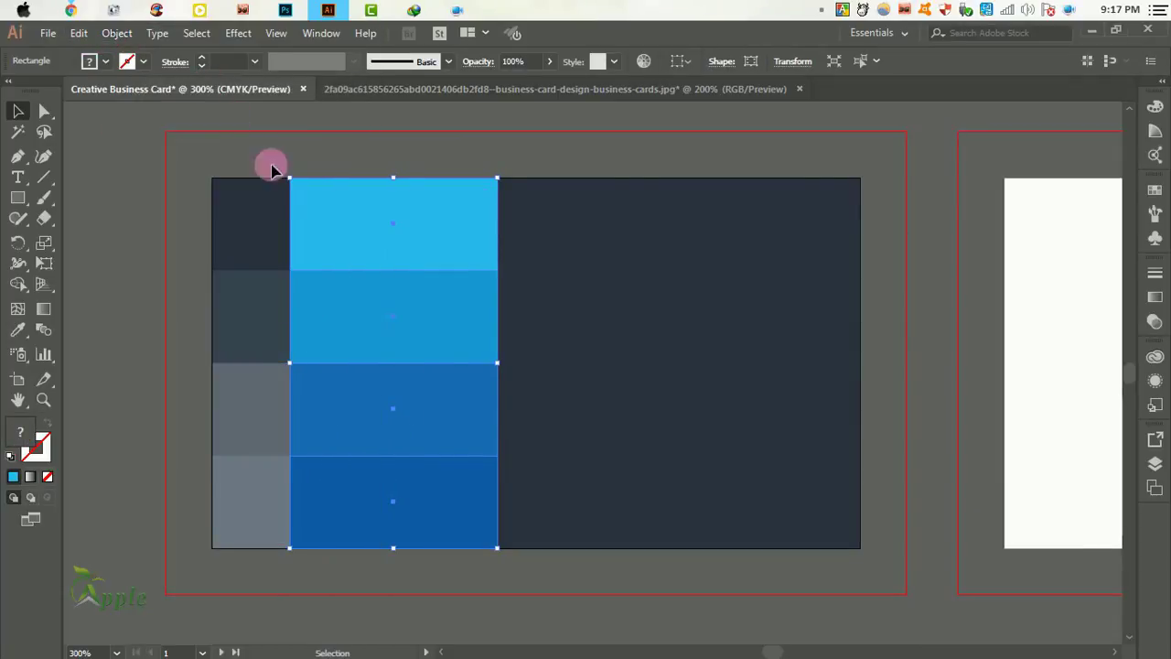
click(377, 265)
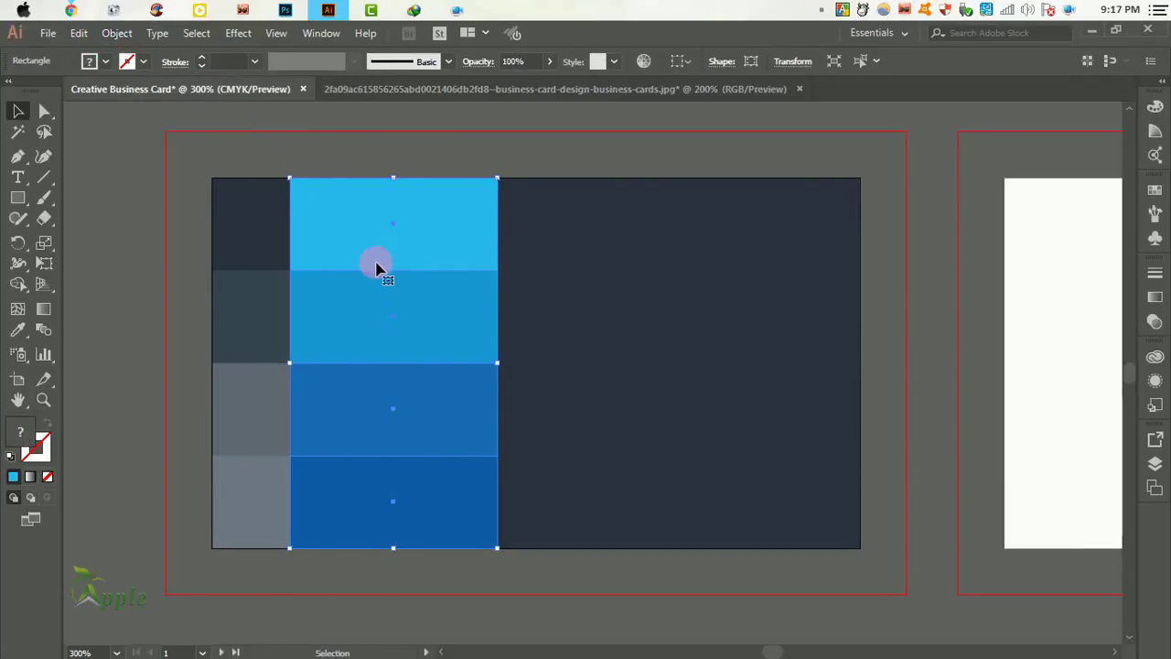
Step: Paste a copy of the blue group at the card's right edge, shrunk to a narrow strip
click(127, 41)
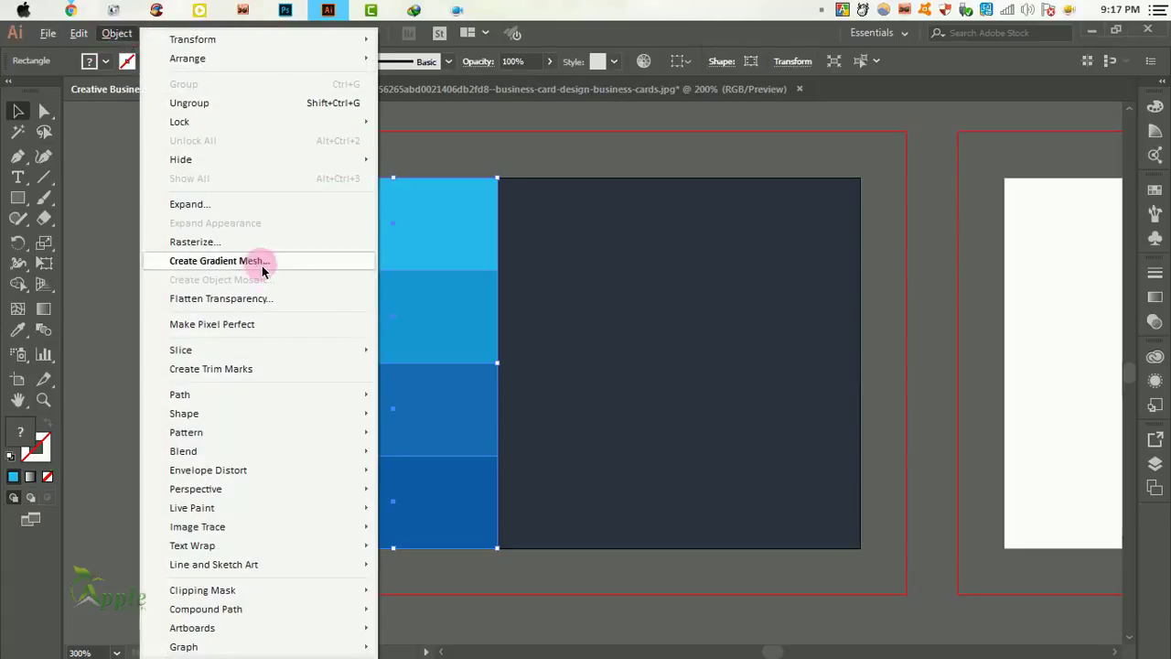
click(114, 121)
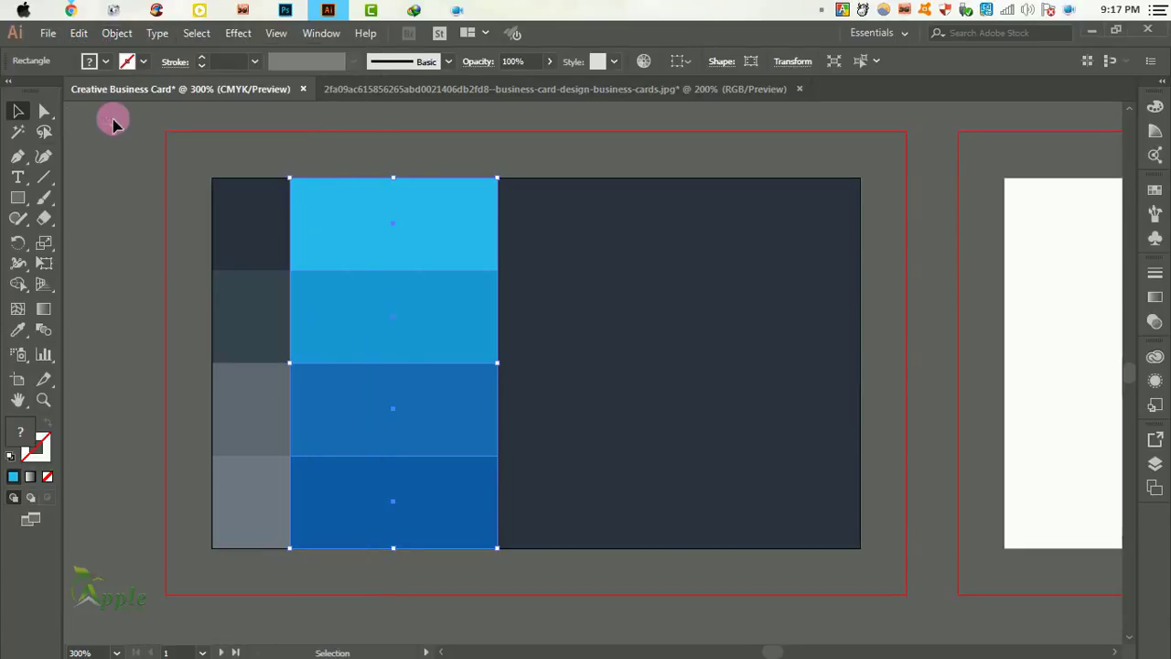
click(80, 33)
click(136, 134)
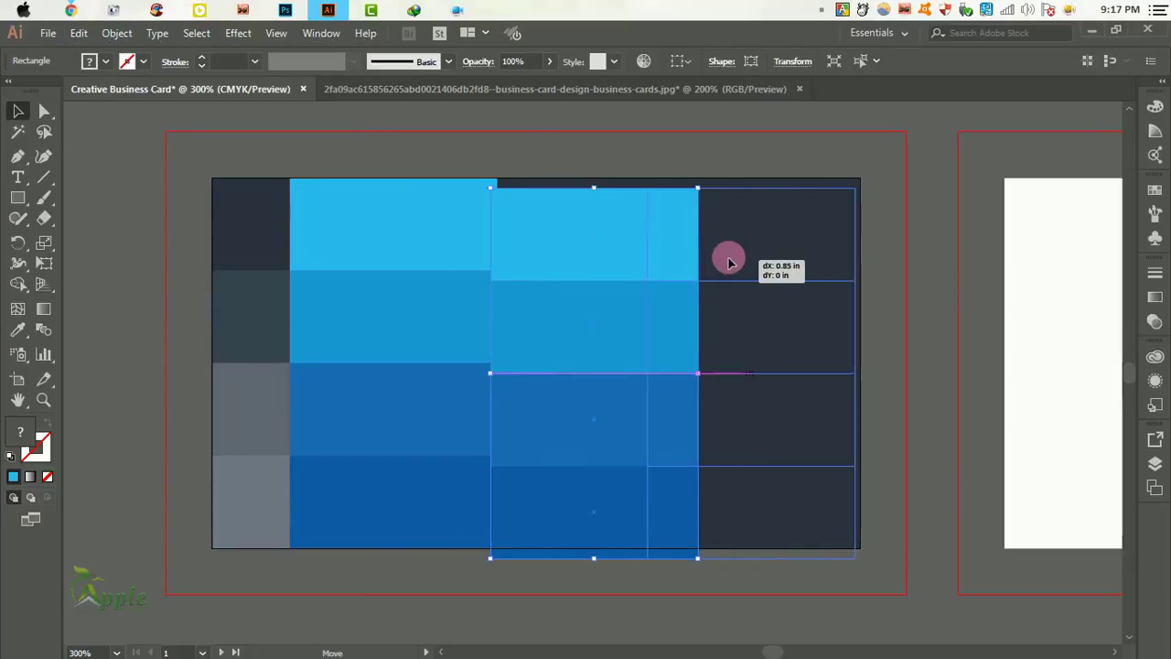
drag(568, 261, 730, 261)
drag(653, 558, 823, 469)
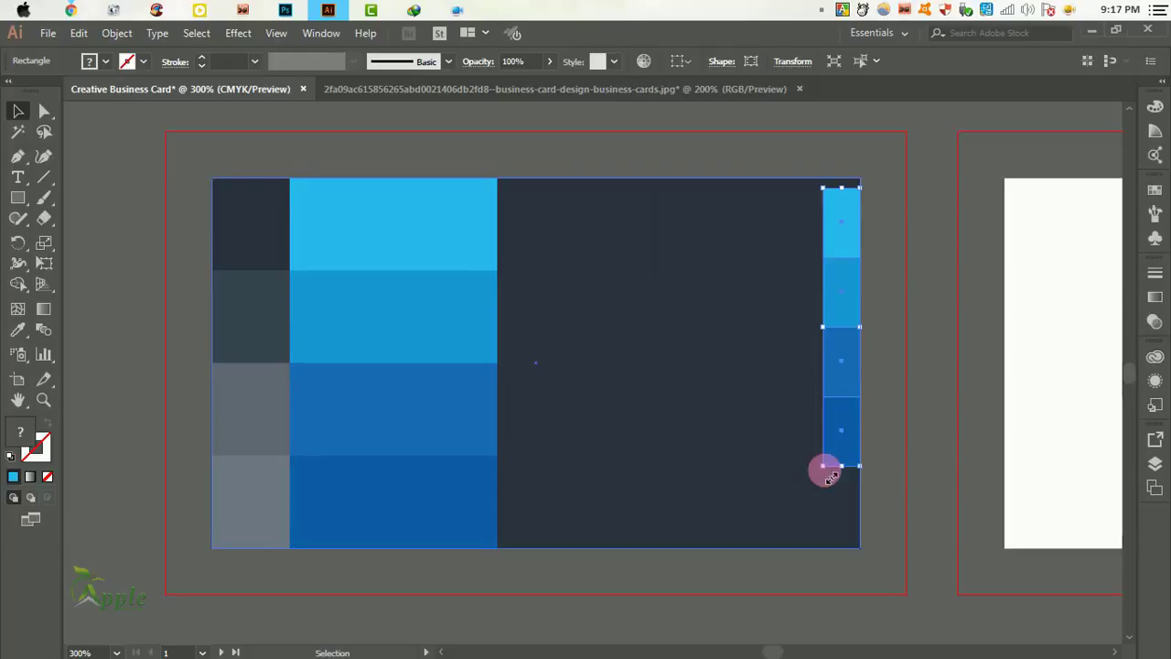
drag(844, 322, 845, 352)
Step: Reflect the right-edge strip across the horizontal axis so its darkest blue is on top
right_click(852, 322)
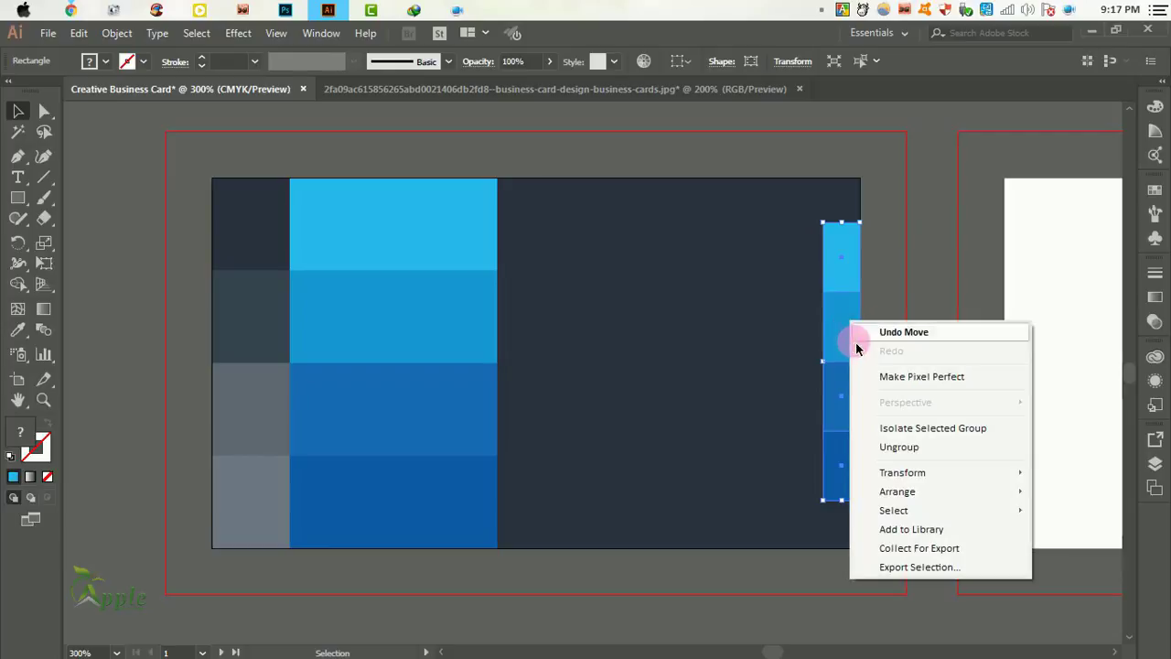
mouse_move(901, 472)
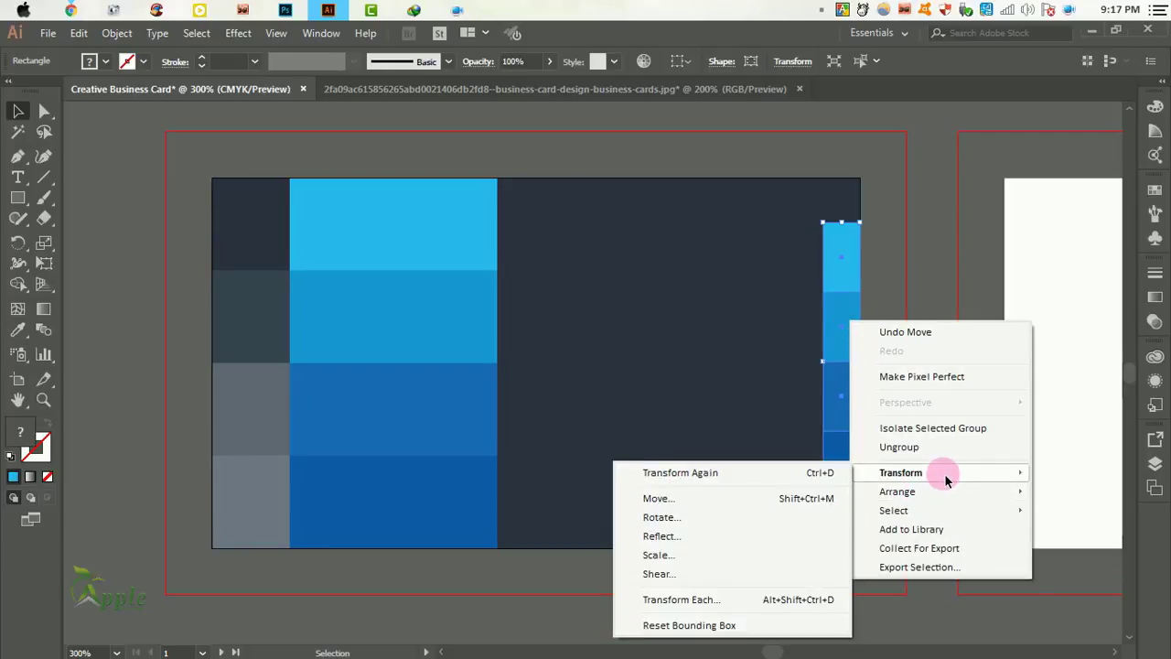
click(692, 535)
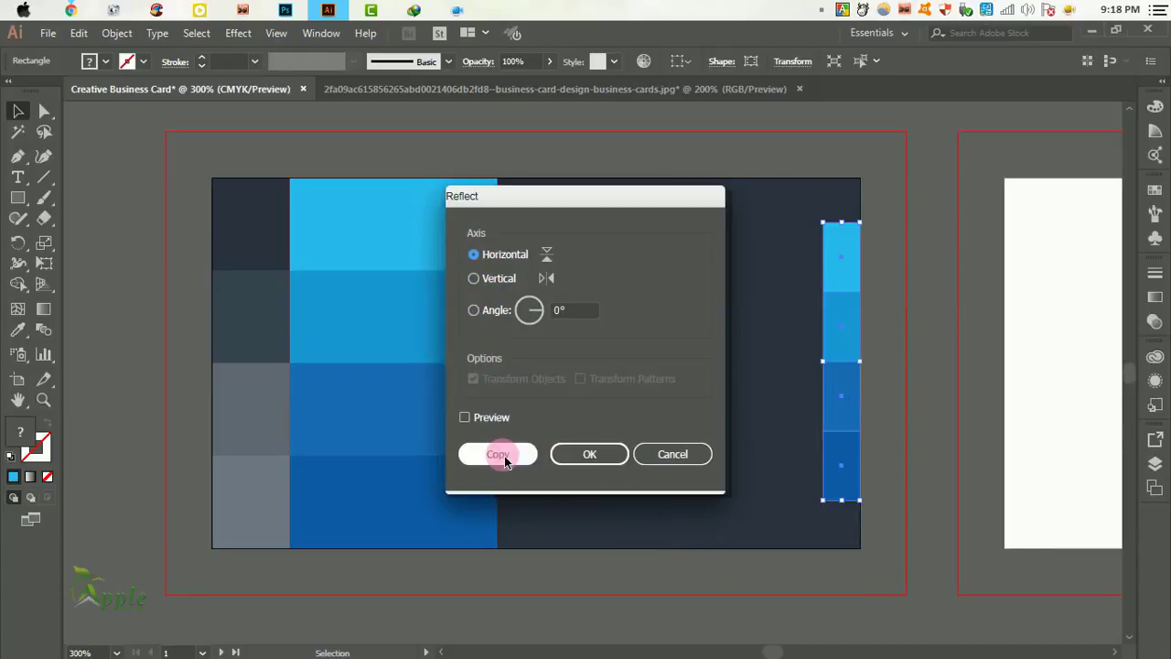
click(600, 456)
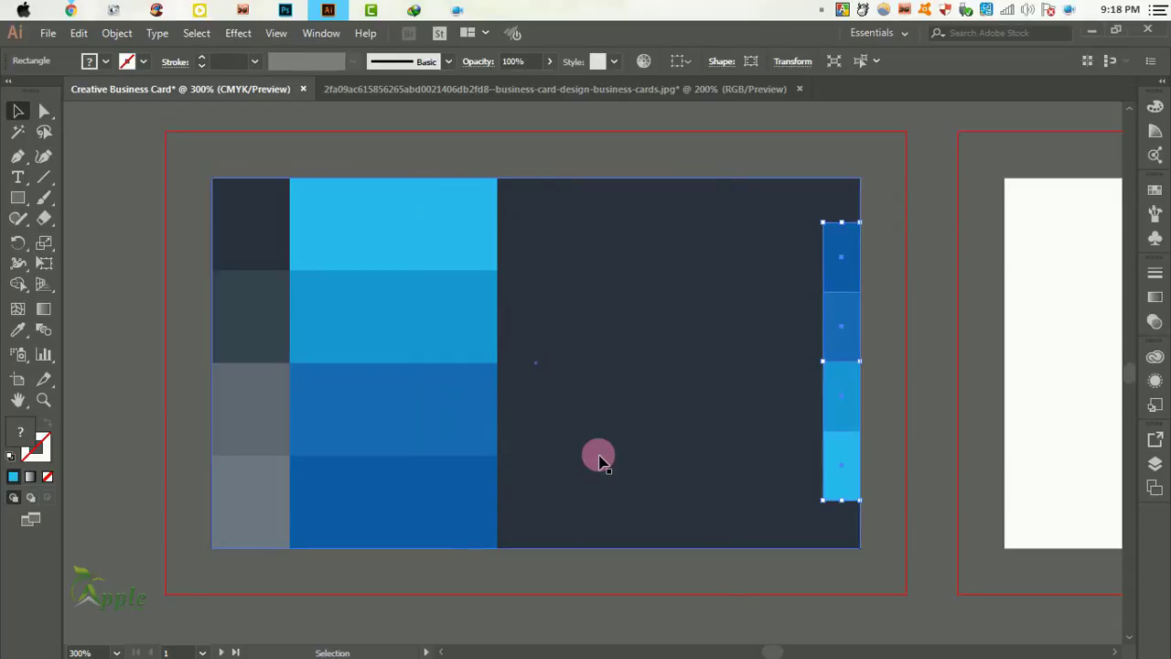
Step: Keep the flipped strip flush with the card edge and adjust its height
click(924, 386)
click(858, 414)
drag(857, 420, 860, 422)
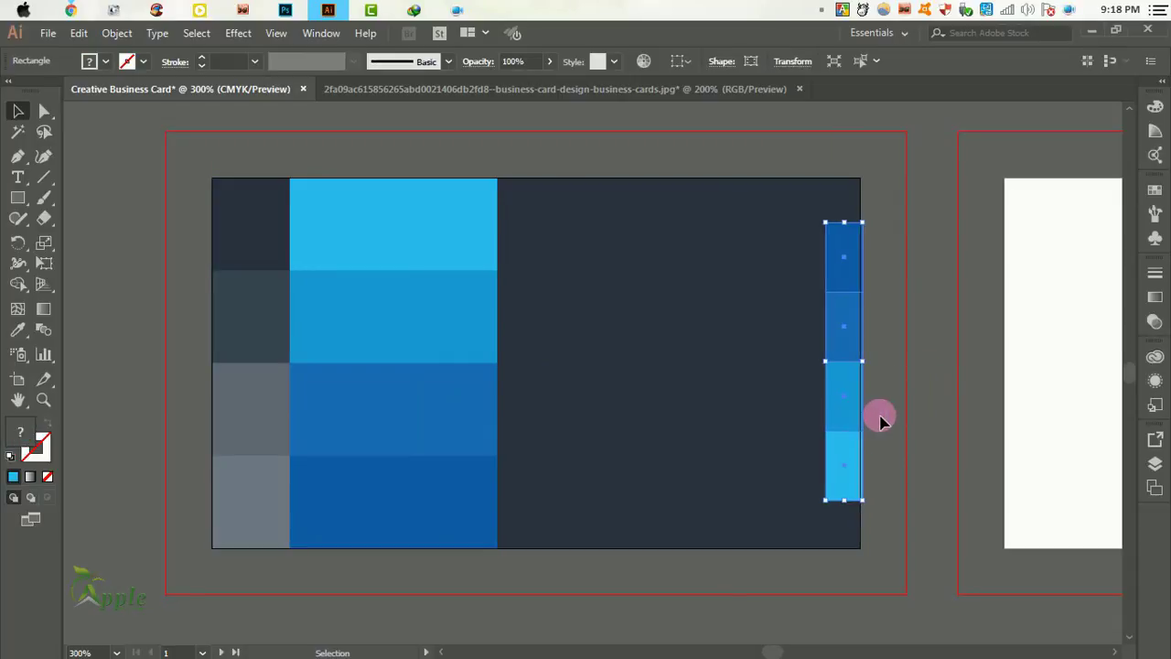
key(ctrl+z)
click(901, 412)
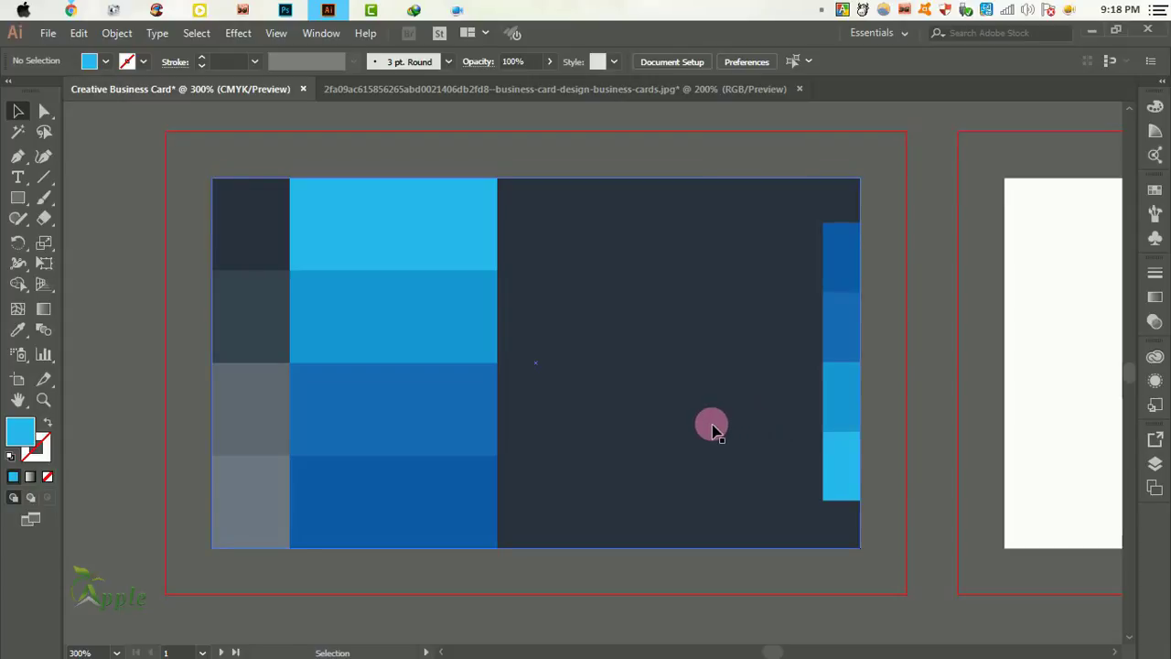
click(837, 338)
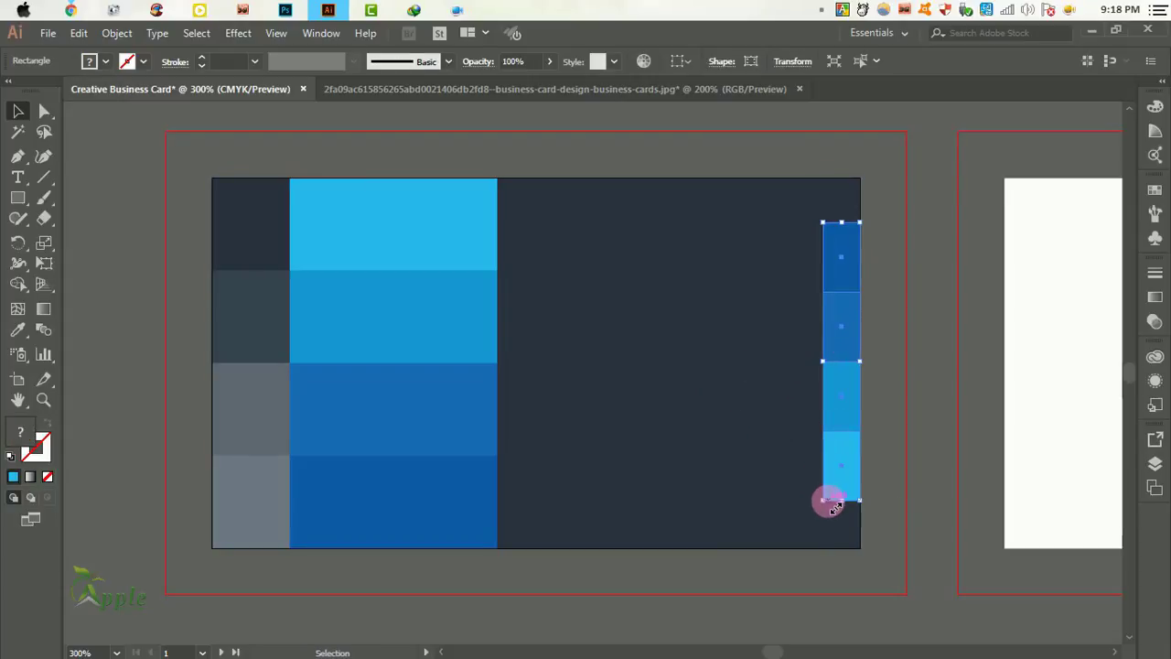
drag(830, 505, 824, 510)
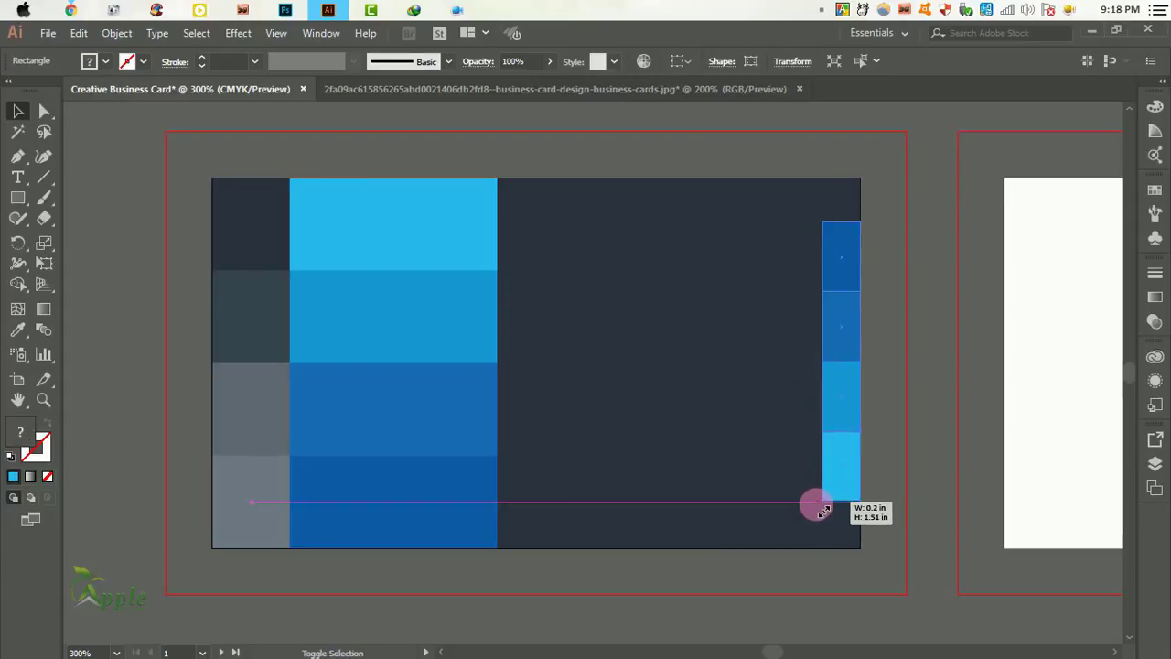
Step: Bring the person icon from the icons sheet onto the business card and select it
click(901, 483)
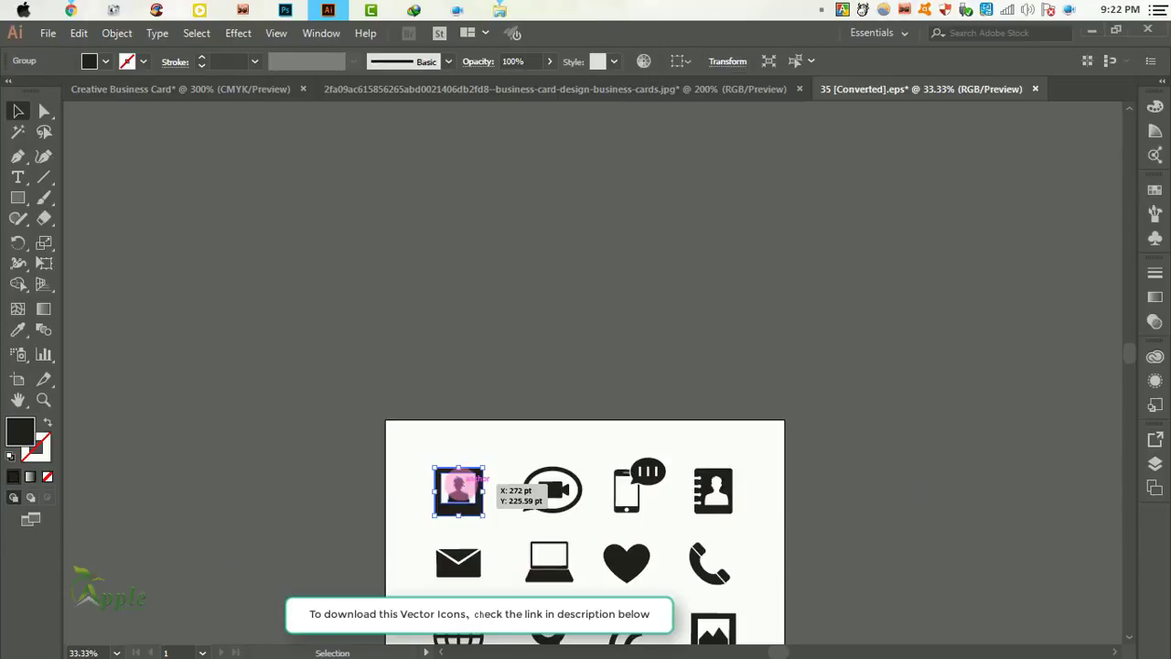
mouse_move(457, 485)
mouse_down()
mouse_move(238, 67)
mouse_move(215, 91)
mouse_up()
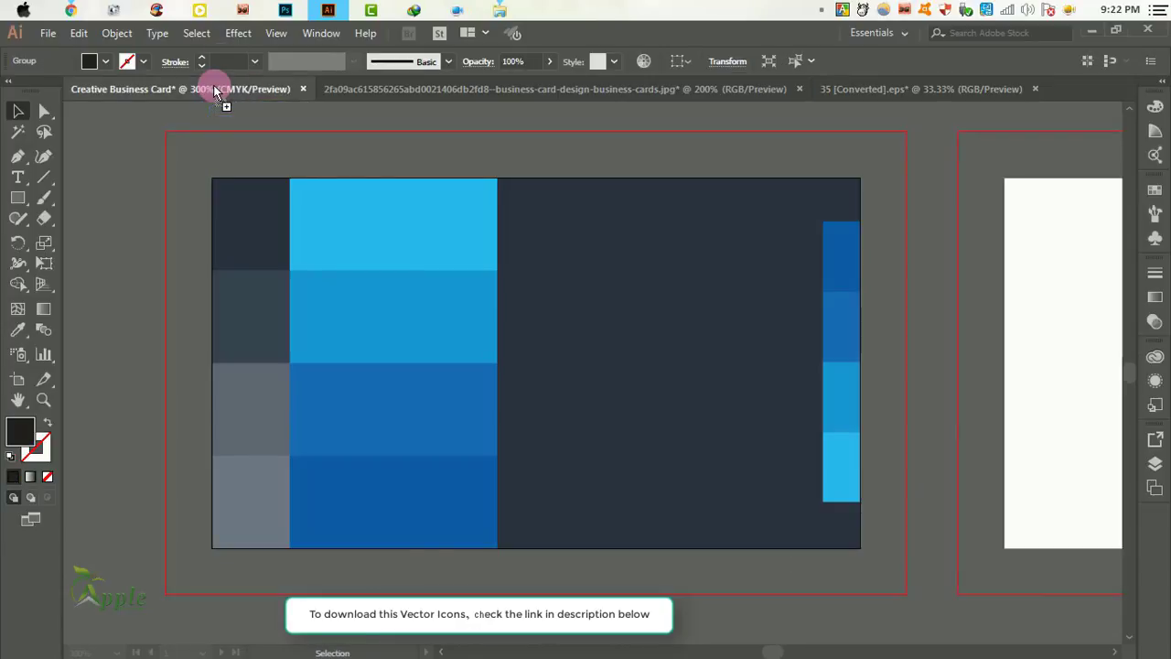
drag(240, 229, 303, 246)
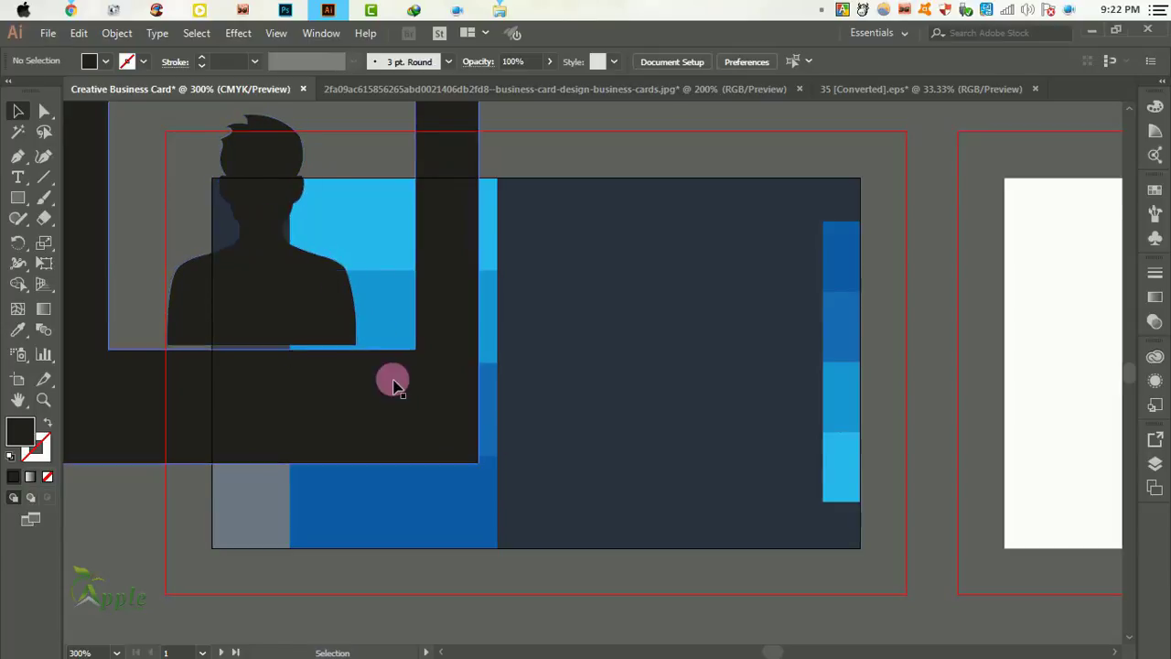
scroll(375, 366, up, 3)
click(358, 348)
drag(247, 140, 356, 246)
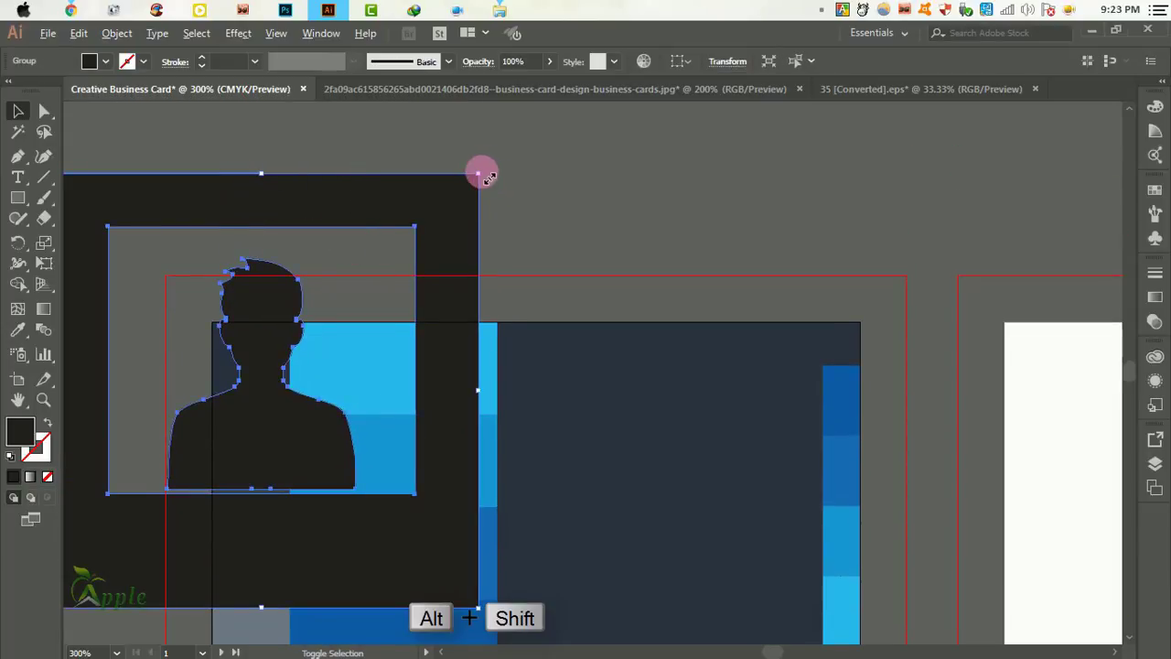
Step: Shrink the person icon into the card's top-left tile and fill it white
mouse_move(478, 172)
mouse_down()
mouse_move(261, 392)
mouse_move(251, 367)
mouse_up()
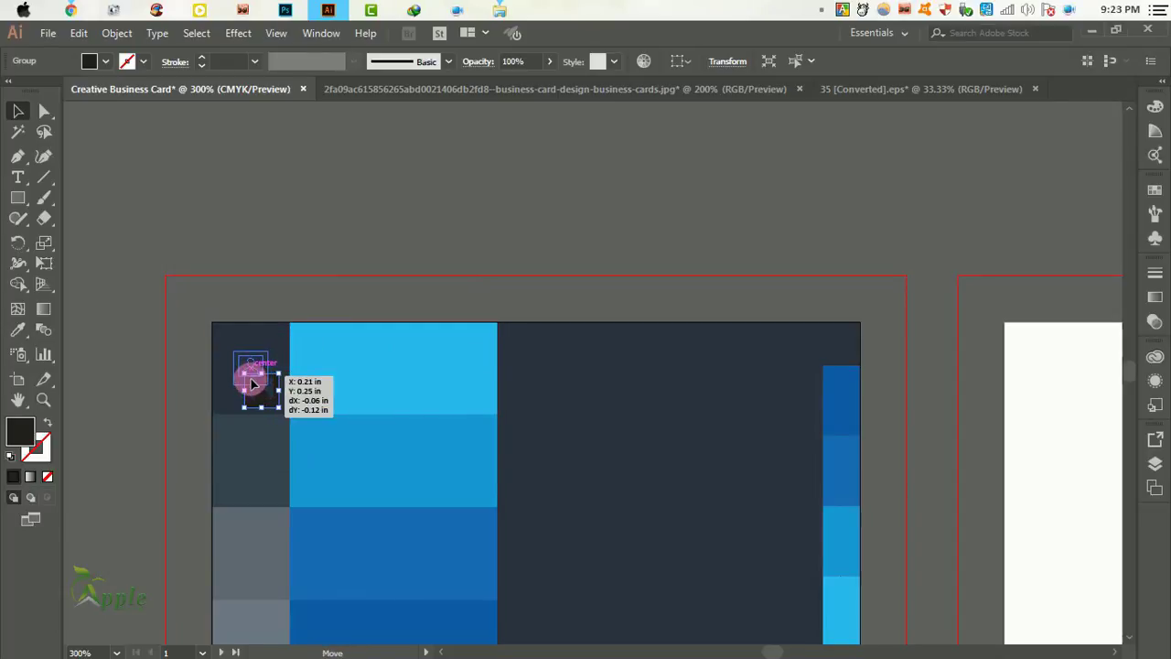
double_click(20, 430)
click(629, 398)
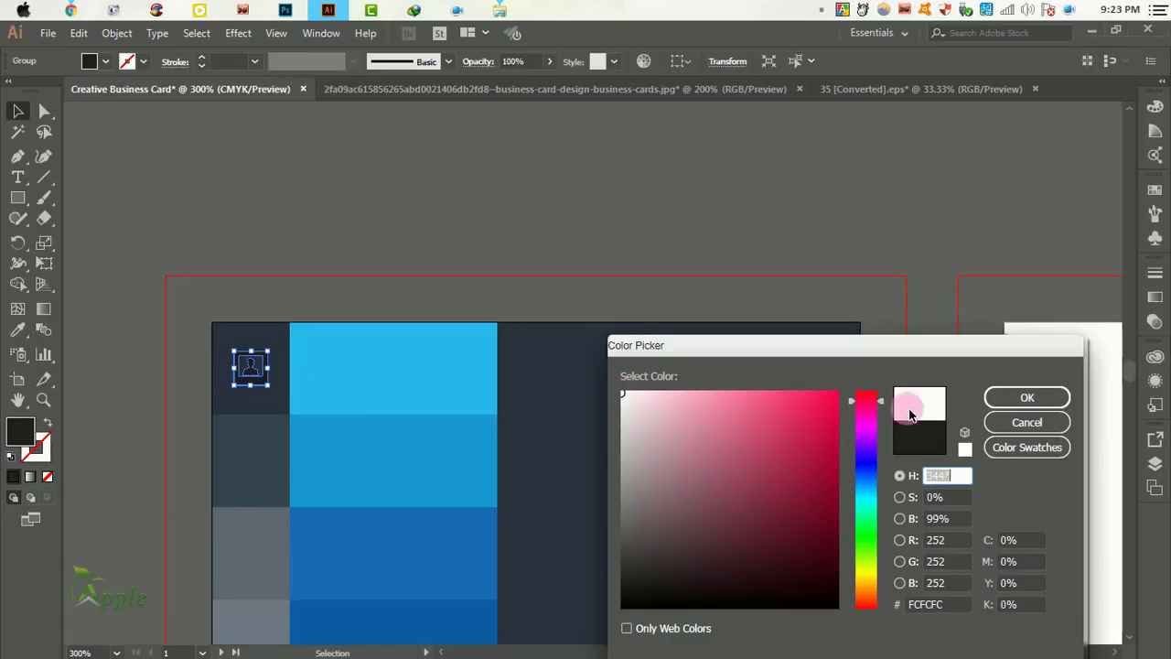
click(1027, 398)
click(477, 268)
drag(636, 505, 638, 375)
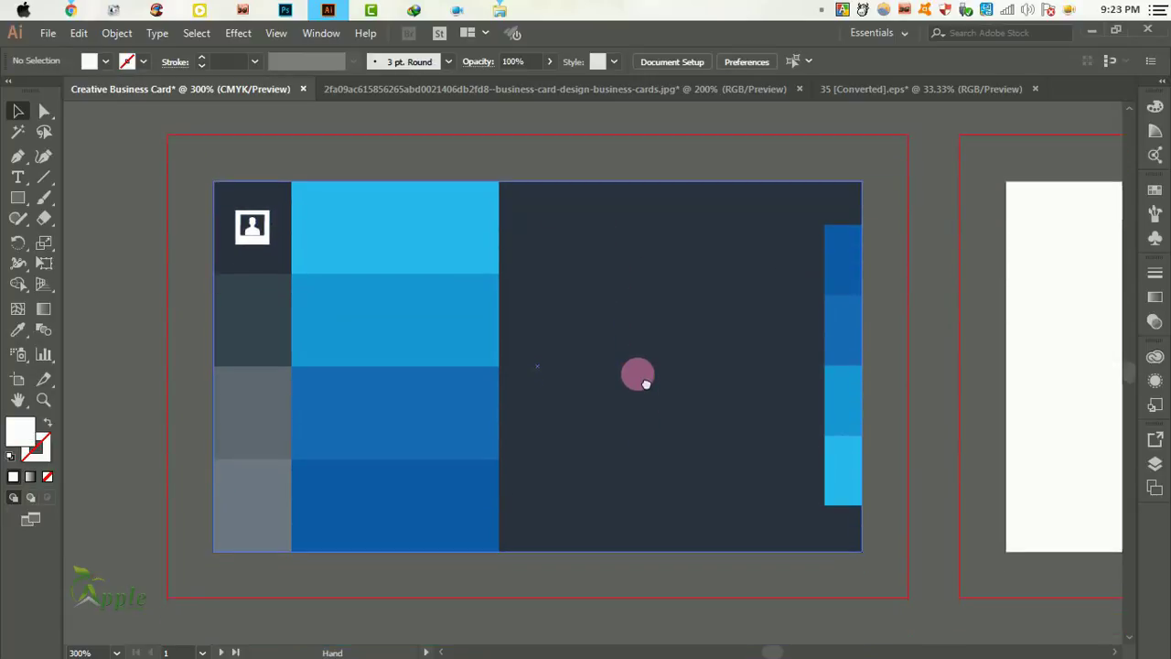
click(851, 89)
Step: Place the phone icon in the second left cell and fill it white
drag(692, 217, 701, 285)
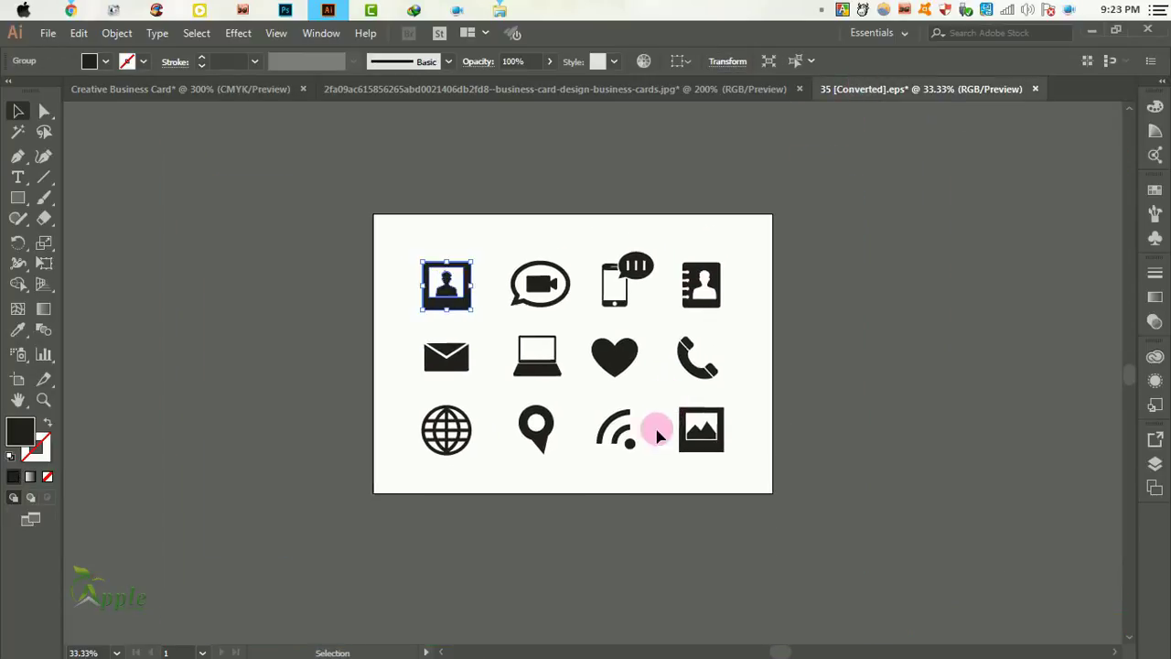
mouse_move(698, 358)
mouse_down()
mouse_move(210, 88)
mouse_move(384, 378)
mouse_move(213, 228)
mouse_move(214, 197)
mouse_move(260, 322)
mouse_move(249, 329)
mouse_up()
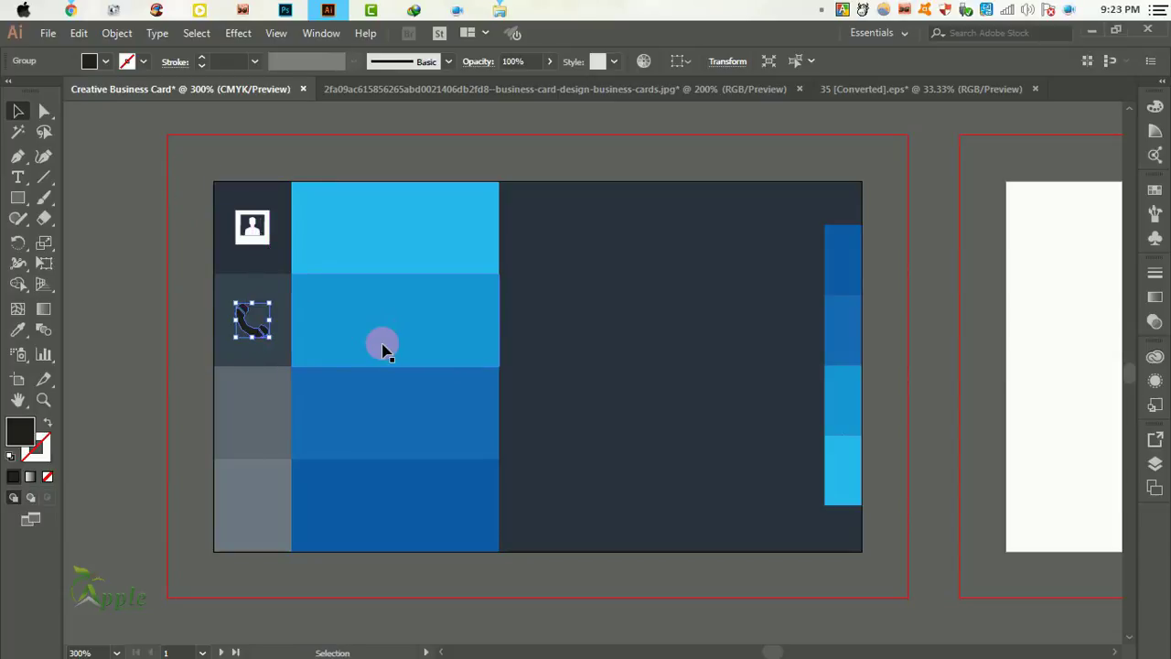
double_click(20, 430)
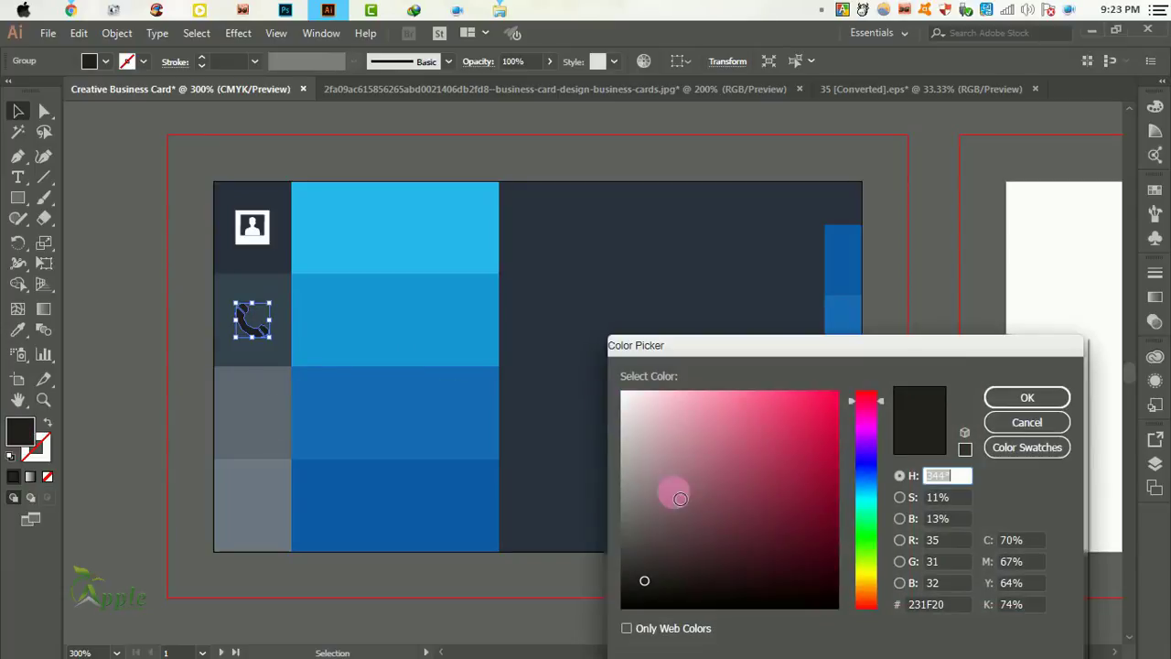
drag(630, 400, 621, 392)
click(1027, 397)
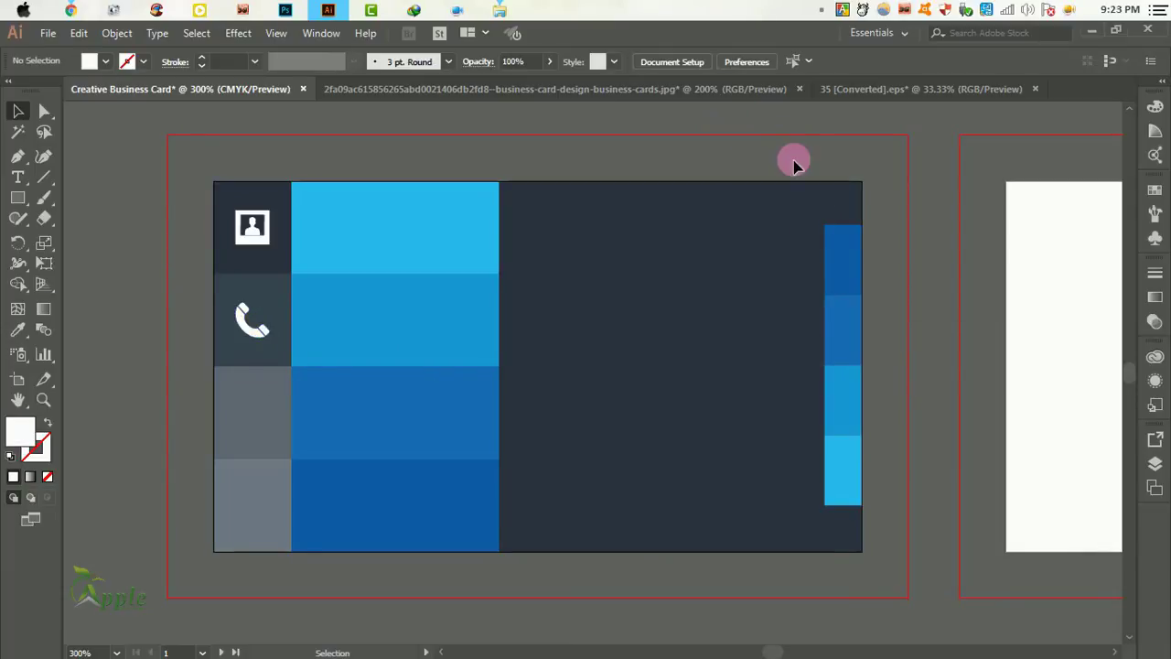
Step: Add the globe icon, scaled into the third left cell, with a near-white fill
click(904, 89)
mouse_move(457, 427)
mouse_down()
mouse_move(220, 91)
mouse_move(261, 412)
mouse_up()
drag(466, 280, 269, 462)
drag(249, 508, 253, 413)
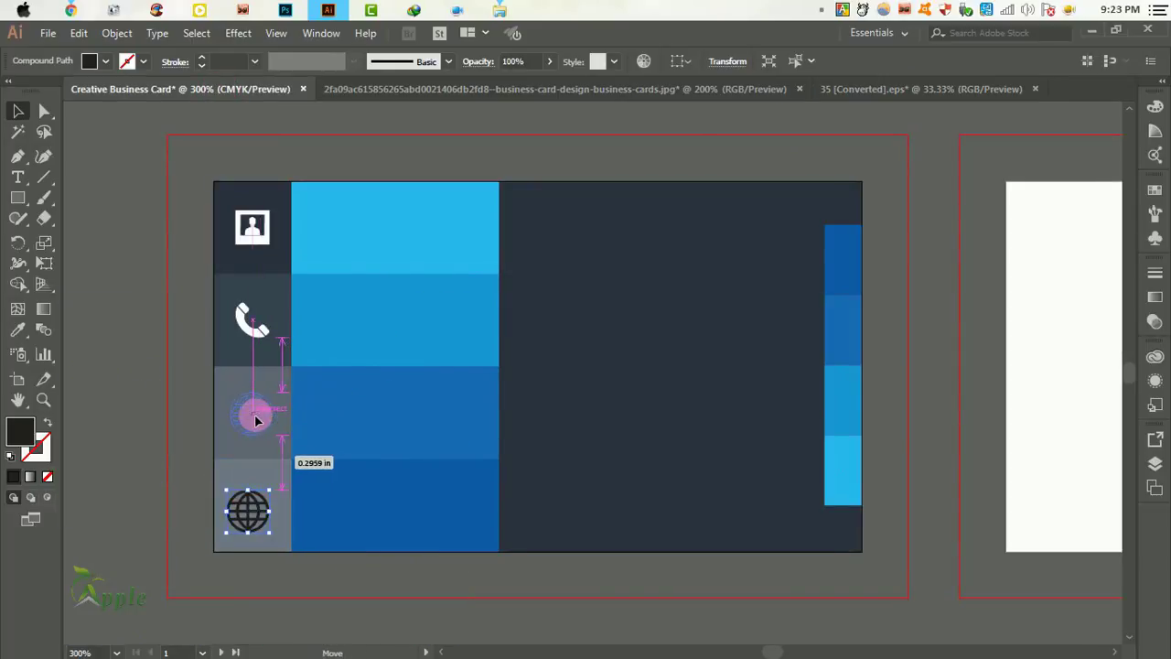
double_click(21, 428)
click(631, 396)
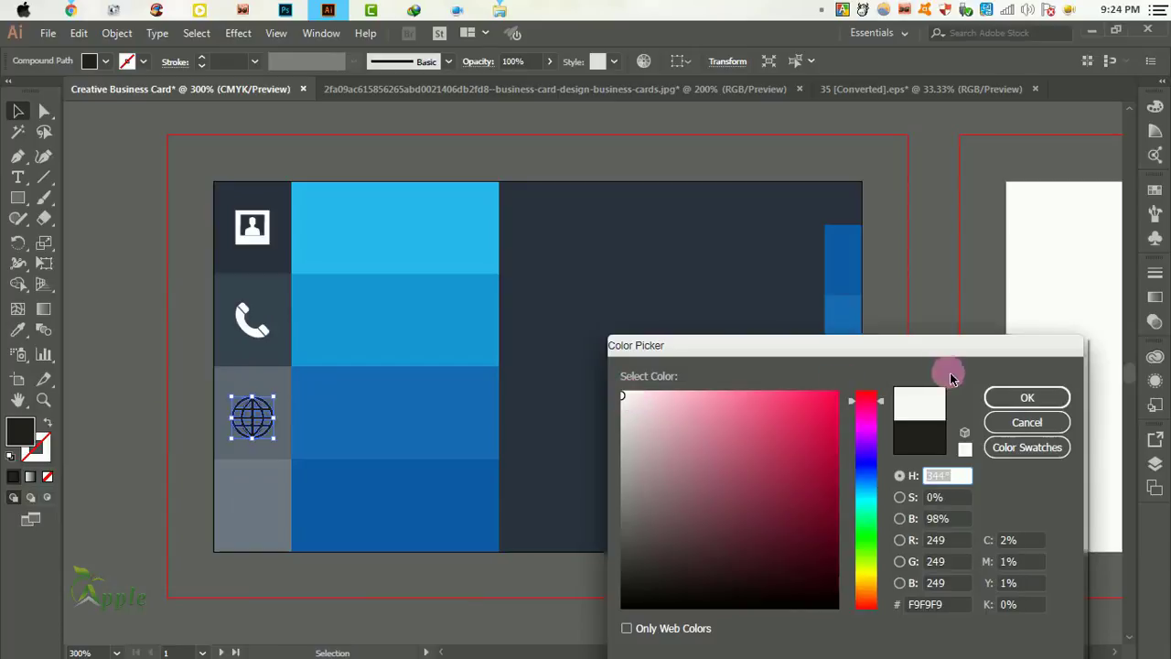
click(975, 398)
Step: Add the location-pin icon, scaled into the bottom left cell, filled near-white F9F7F8
click(902, 84)
mouse_move(536, 427)
mouse_down()
mouse_move(177, 79)
mouse_move(262, 504)
mouse_up()
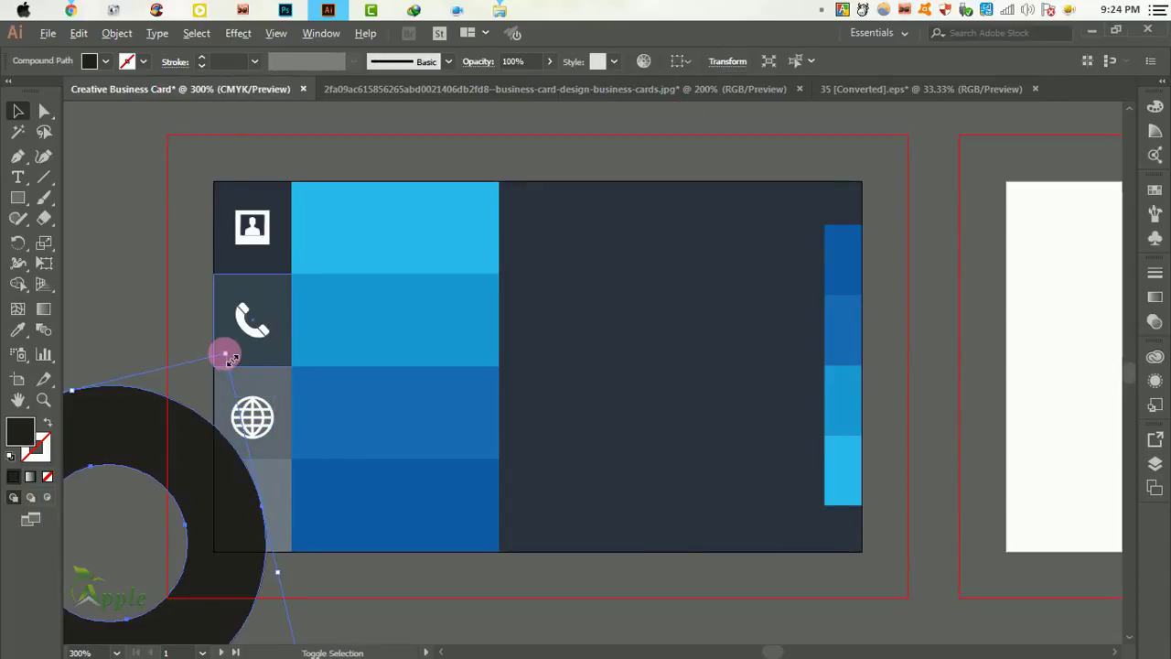
mouse_move(225, 351)
mouse_down()
mouse_move(130, 593)
mouse_move(257, 439)
mouse_move(256, 518)
mouse_move(252, 509)
mouse_up()
double_click(20, 430)
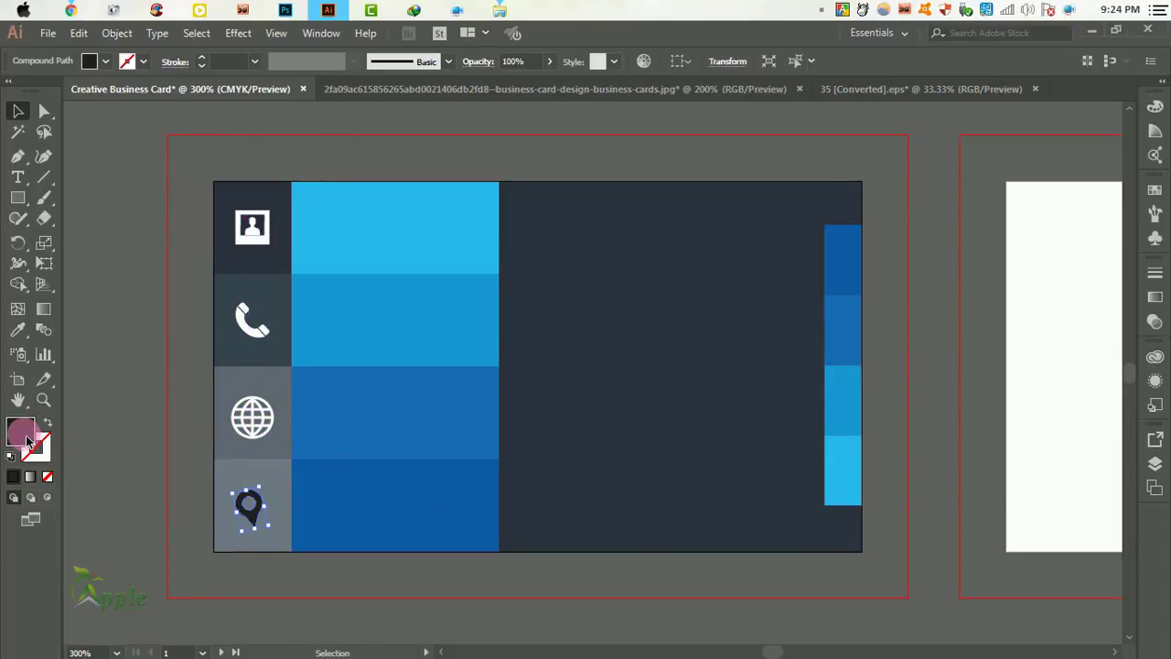
click(623, 396)
click(1033, 404)
click(183, 191)
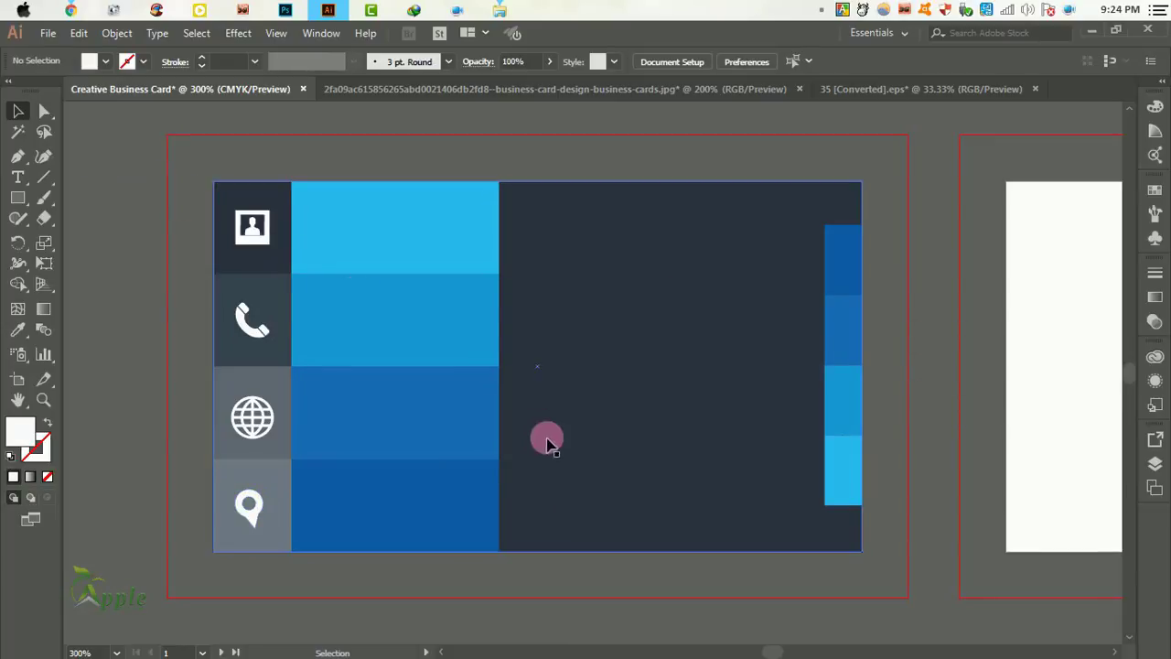
scroll(544, 436, up, 3)
scroll(544, 436, left, 4)
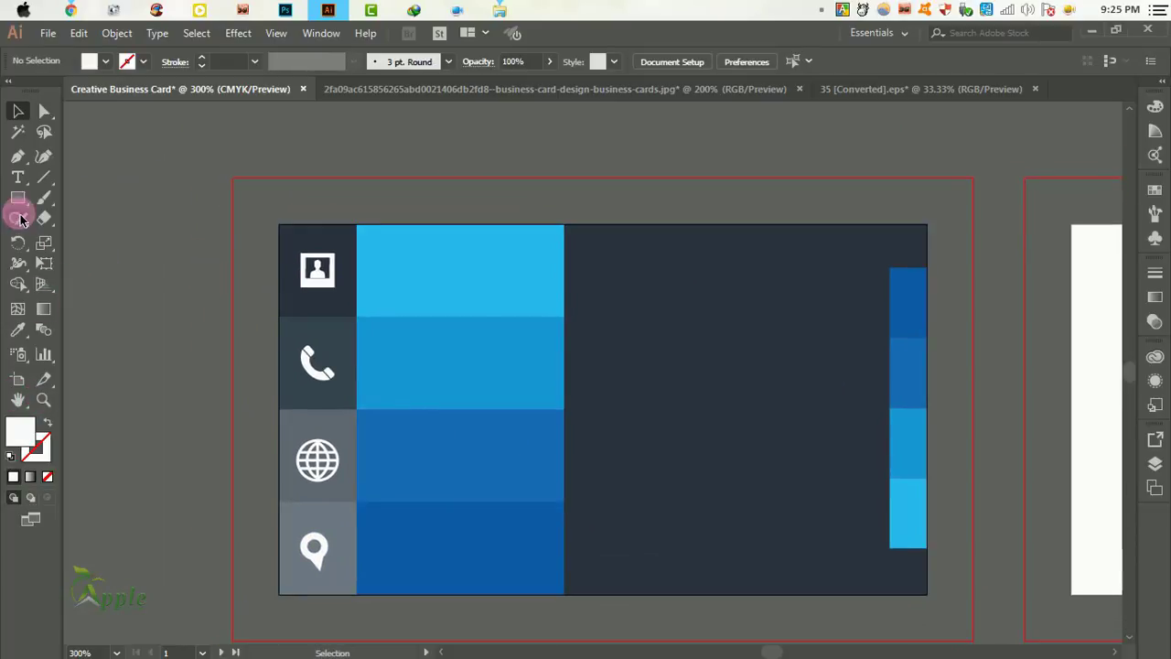
Step: Type the cardholder's name in the top blue tile and colour it near-white
click(17, 177)
click(381, 249)
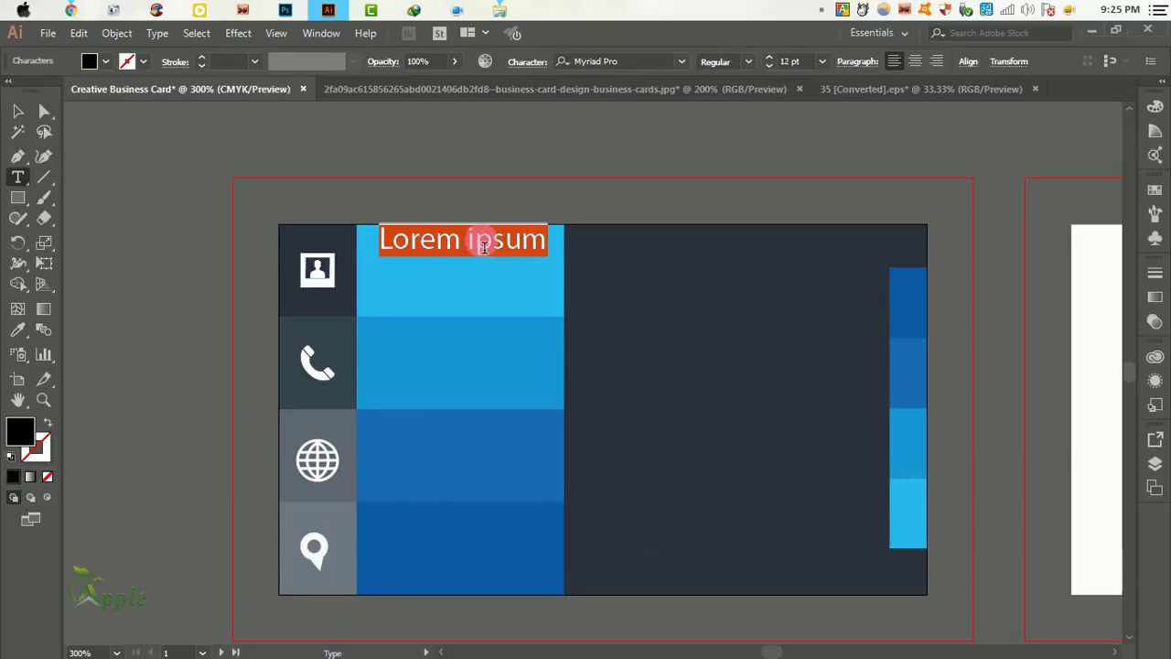
text(Melinda Gates)
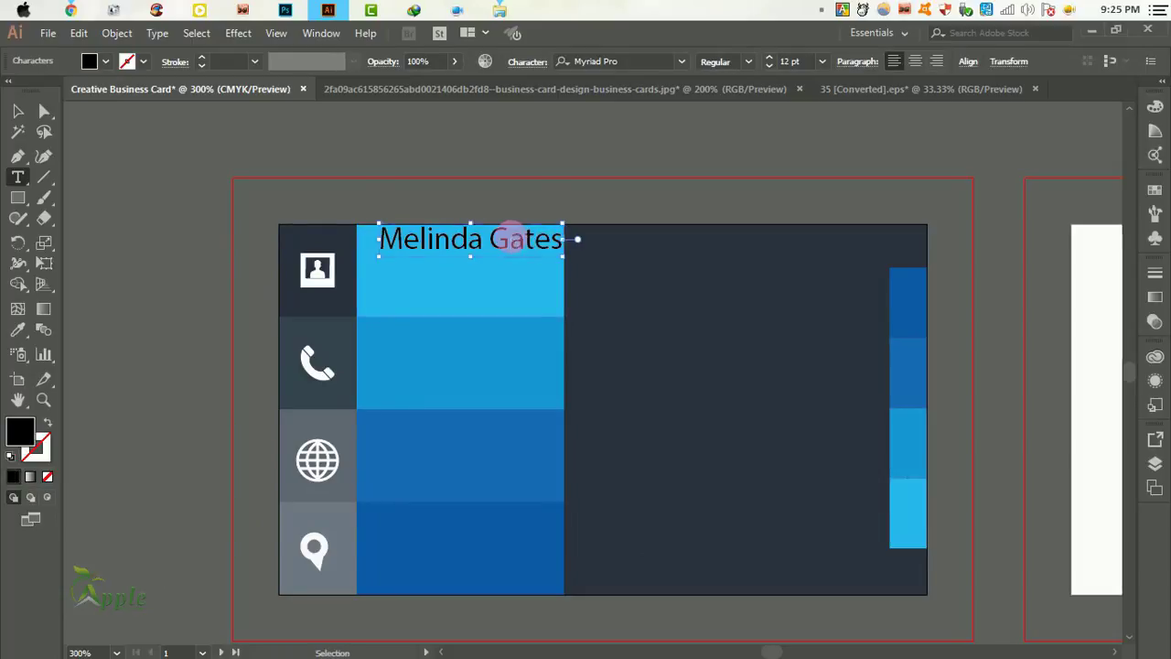
key(ctrl+a)
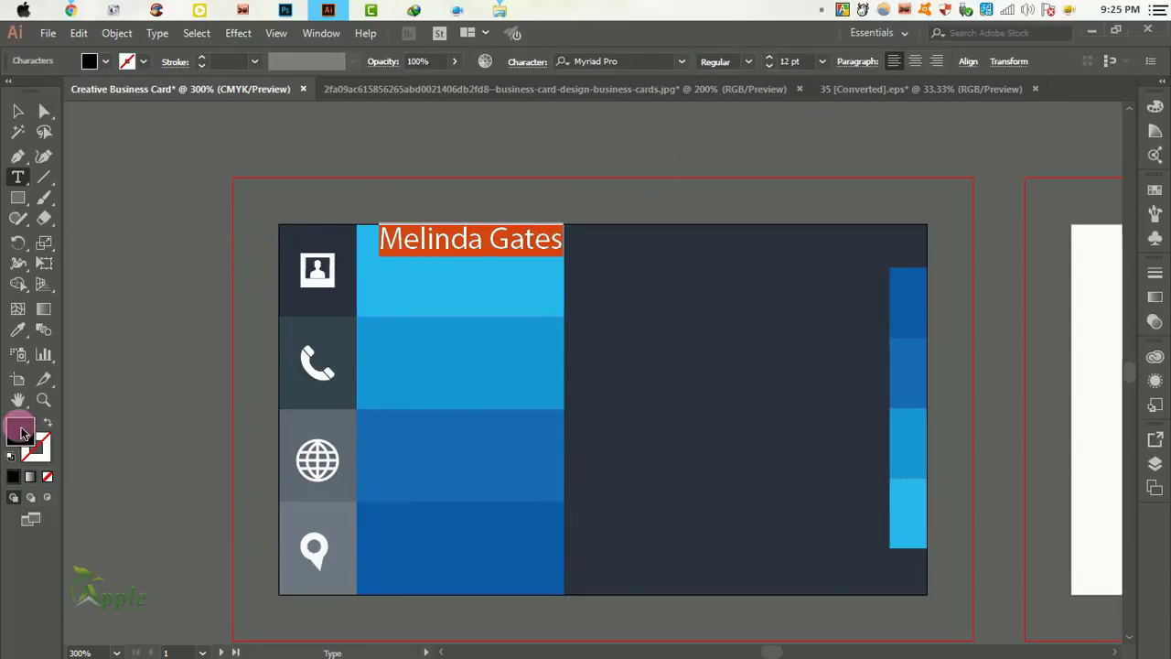
double_click(20, 430)
click(622, 396)
key(Return)
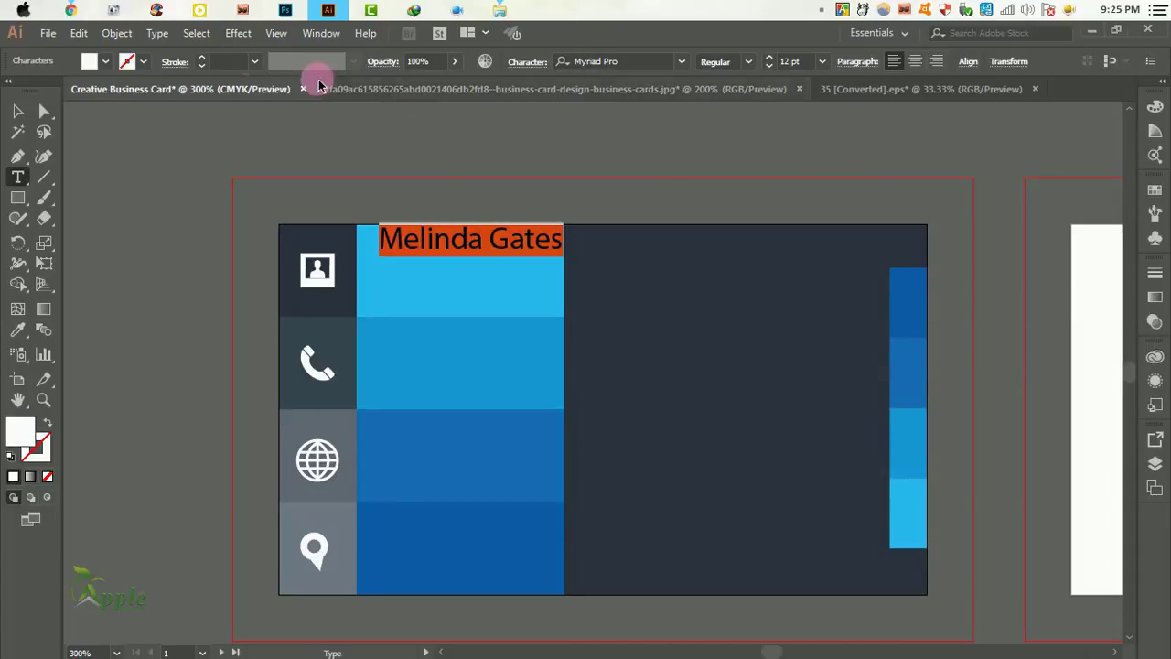
Step: Set the name in Bebas Neue and move it down within the top tile
click(682, 61)
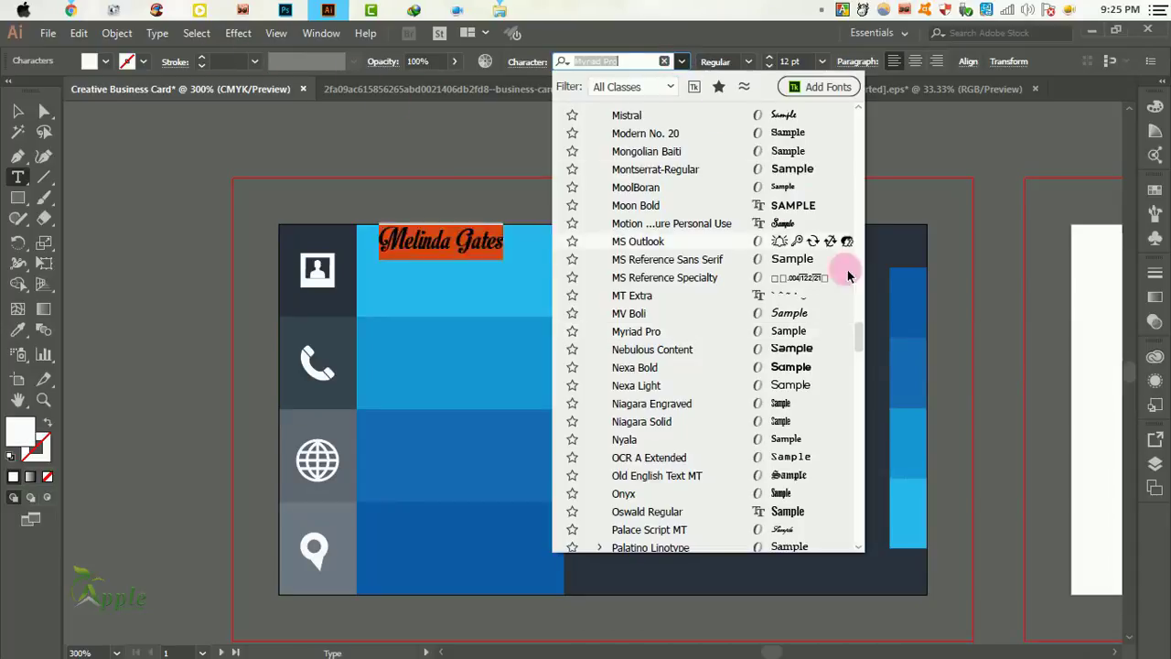
scroll(844, 264, up, 10)
scroll(806, 183, up, 10)
click(754, 138)
click(17, 111)
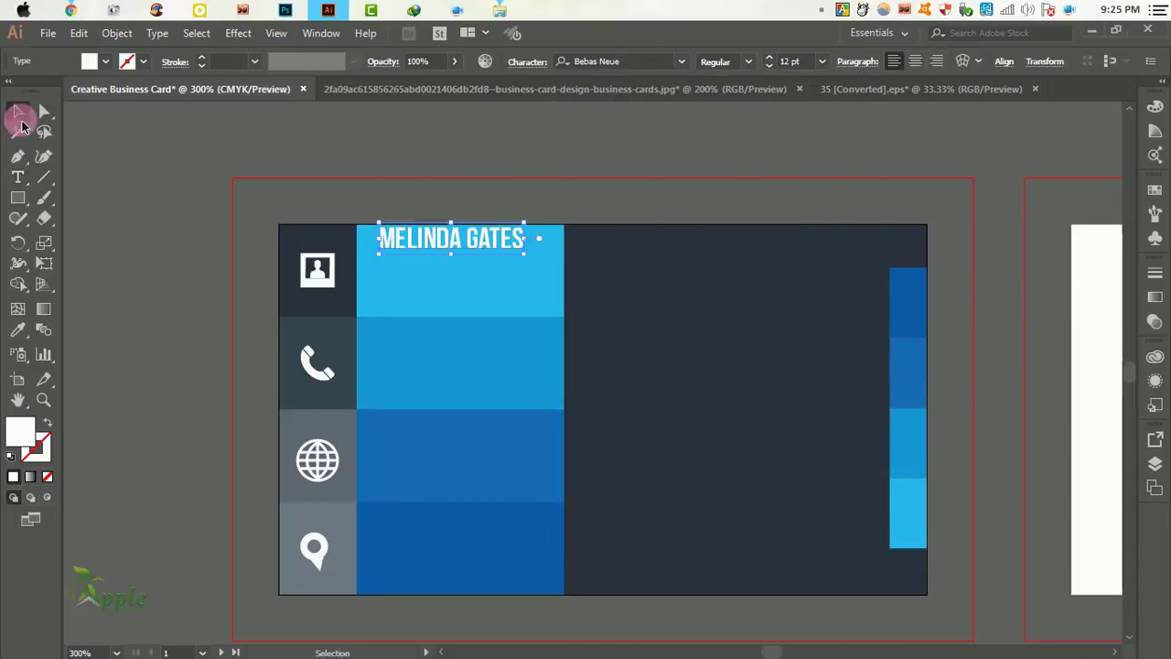
mouse_move(454, 243)
mouse_down()
mouse_move(452, 298)
mouse_move(526, 261)
mouse_up()
Step: Give the surname the lighter Book weight
click(18, 177)
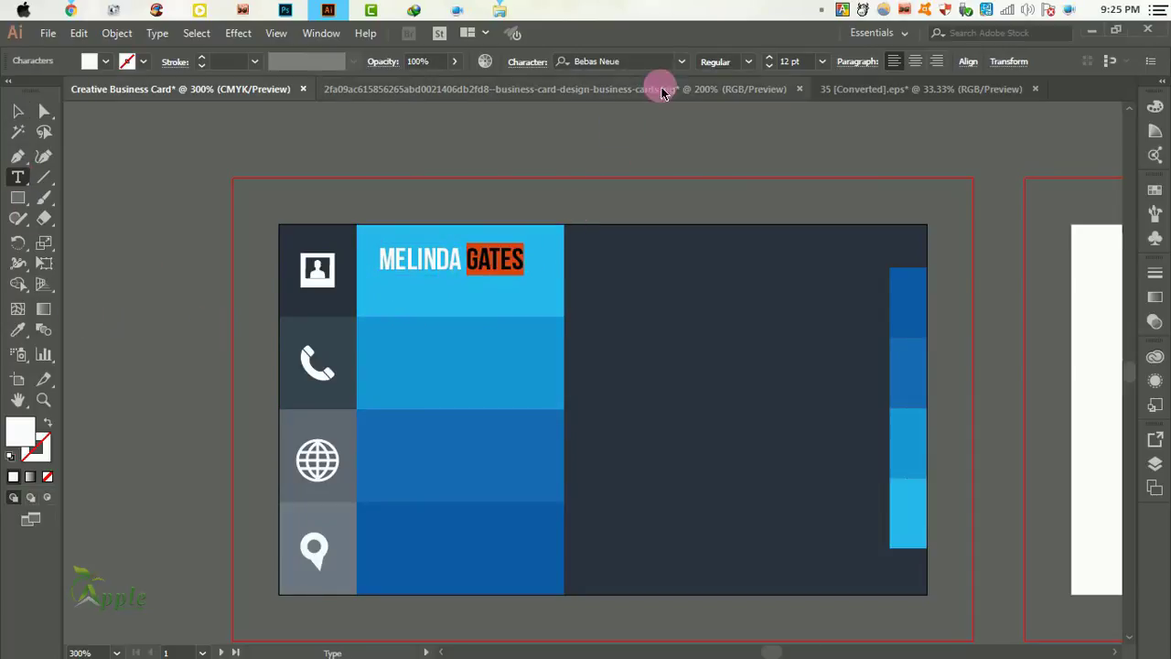
click(746, 62)
click(725, 118)
click(17, 111)
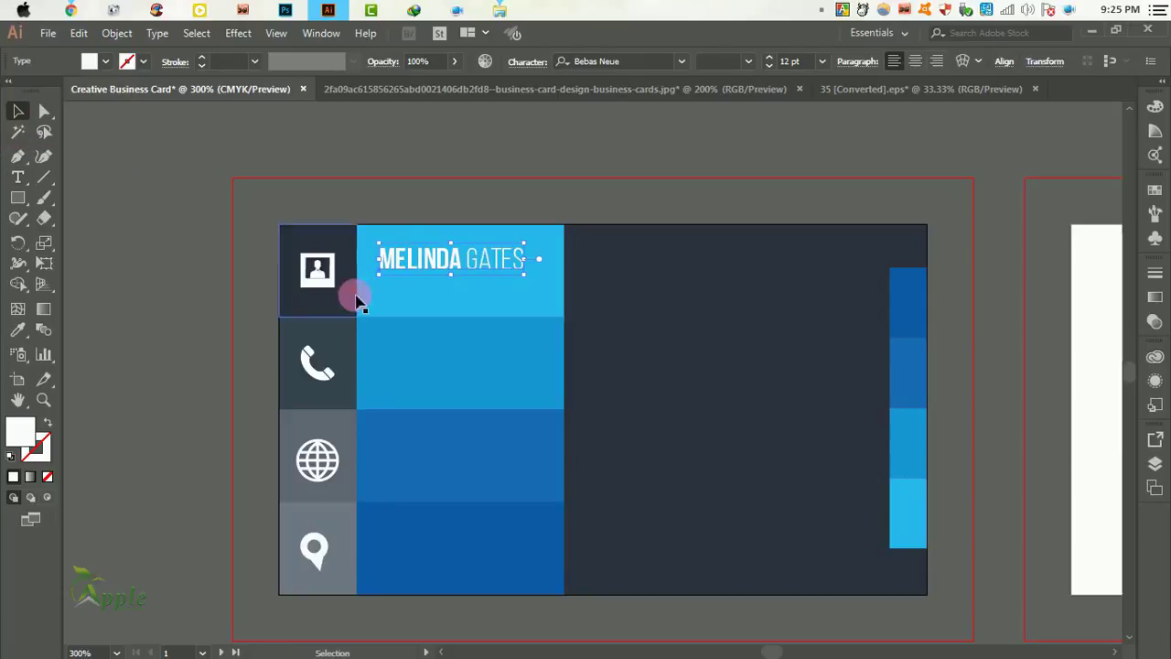
click(403, 371)
click(19, 180)
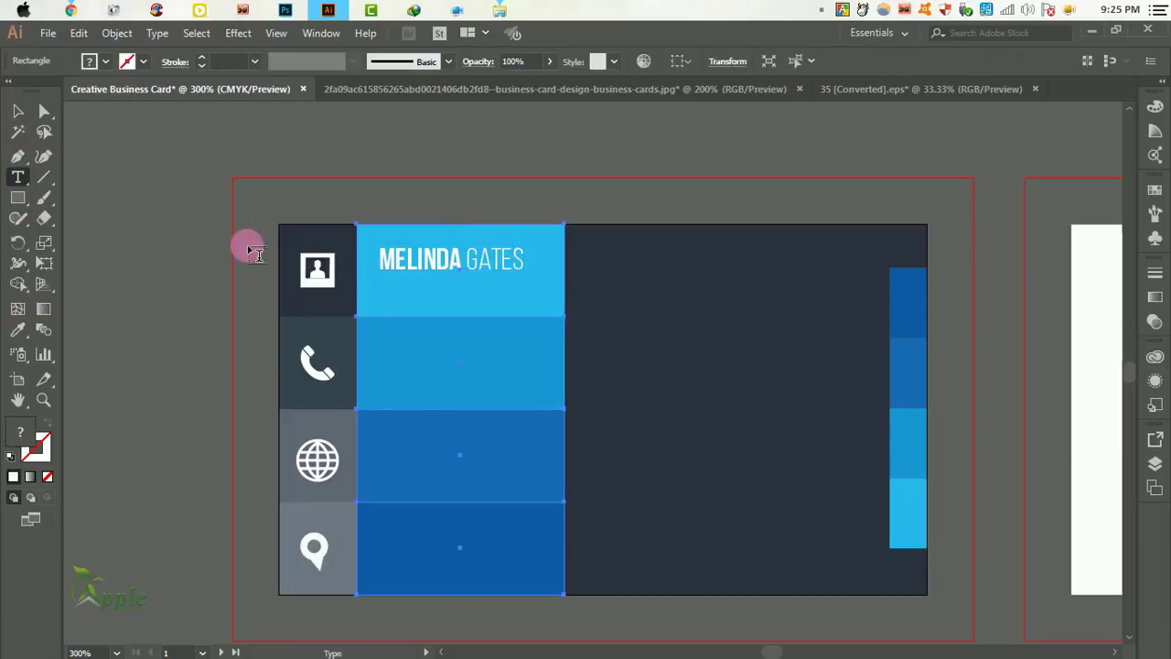
Step: Add a 'Graphic Designer' line under the name, set in Nexa Light
click(392, 297)
text(GRAPHIC DESIGNER)
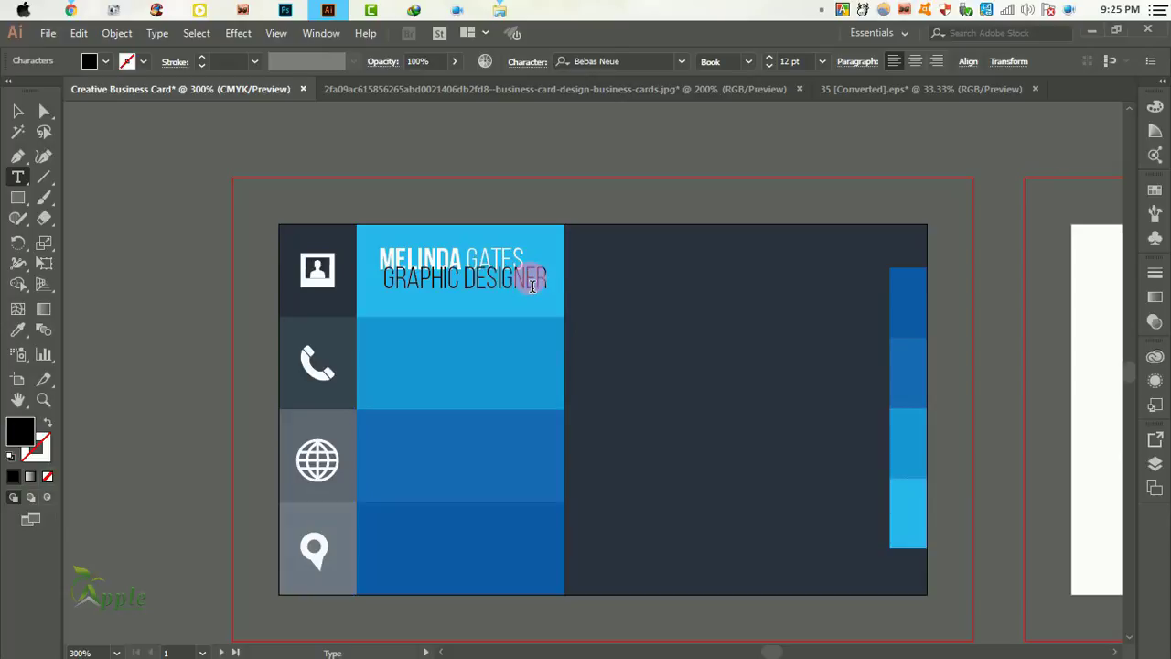
key(ctrl+a)
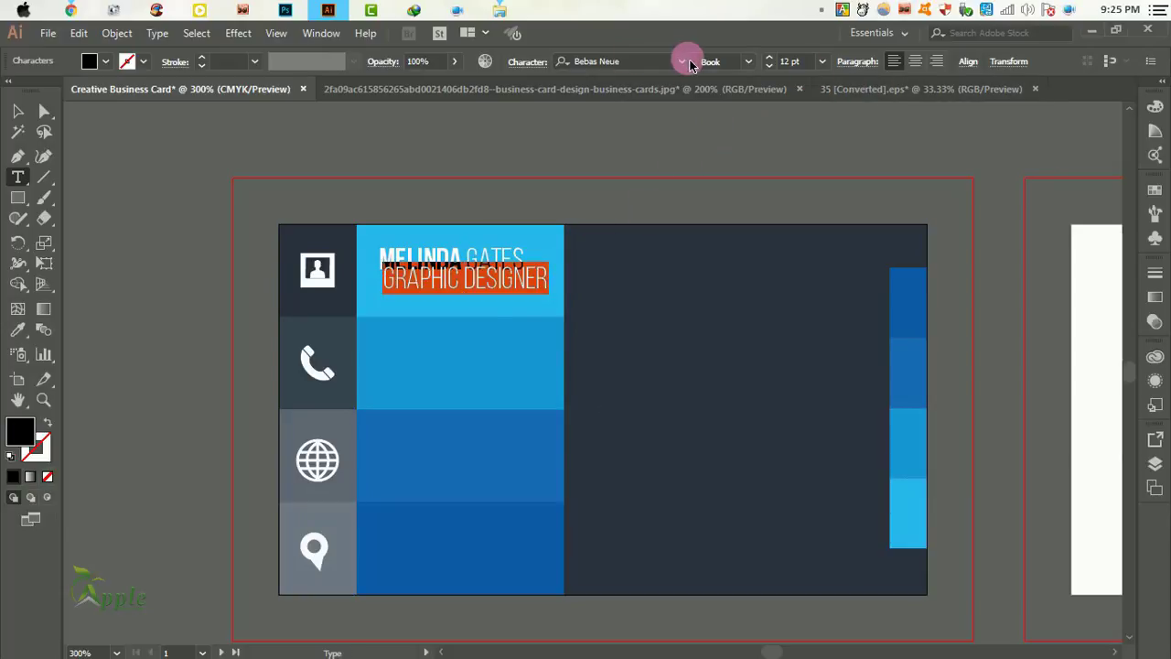
click(689, 62)
scroll(686, 155, down, 7)
scroll(684, 275, down, 15)
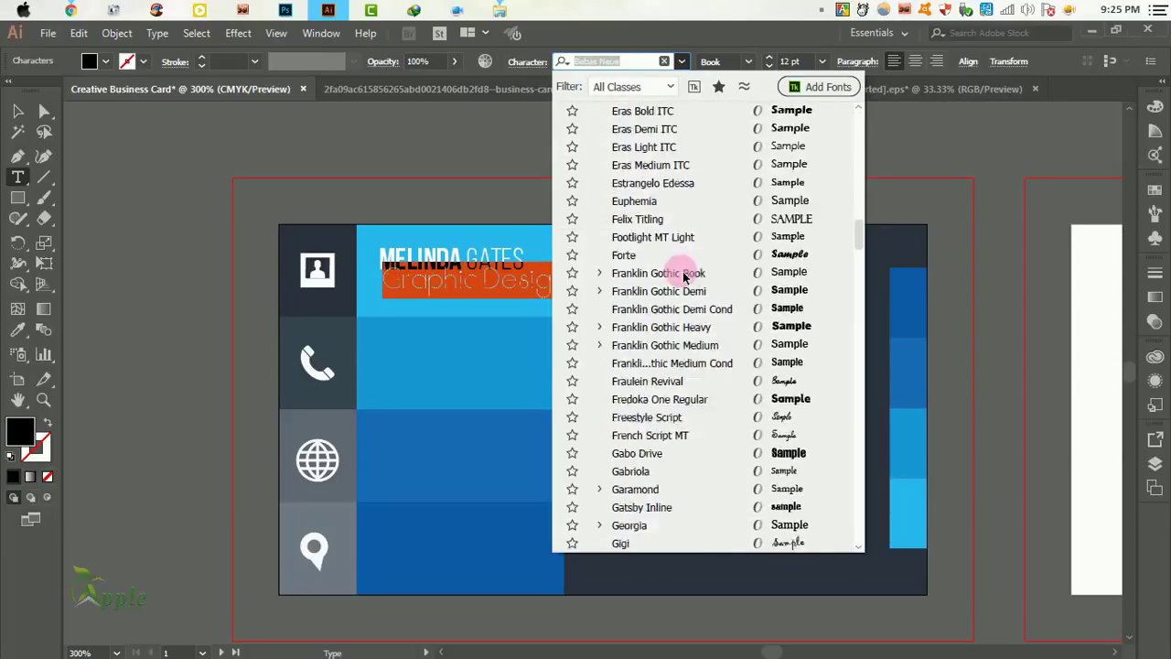
scroll(685, 276, down, 10)
scroll(684, 279, down, 15)
scroll(685, 281, down, 15)
scroll(685, 283, down, 1)
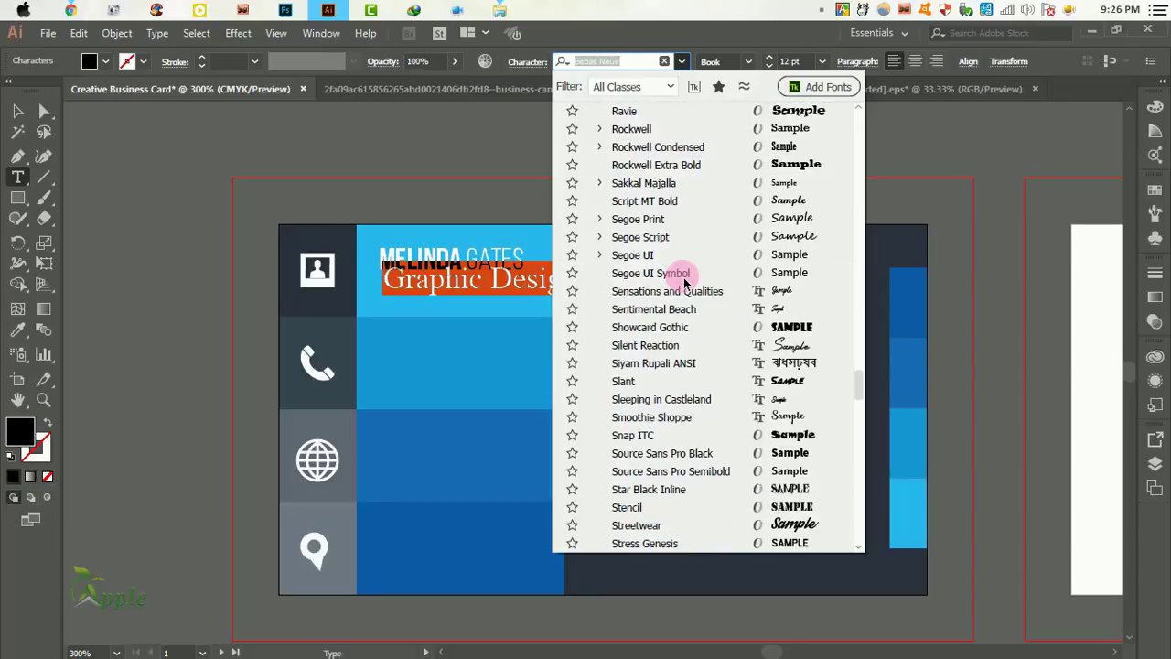
scroll(685, 275, up, 6)
scroll(685, 269, up, 20)
scroll(659, 229, up, 3)
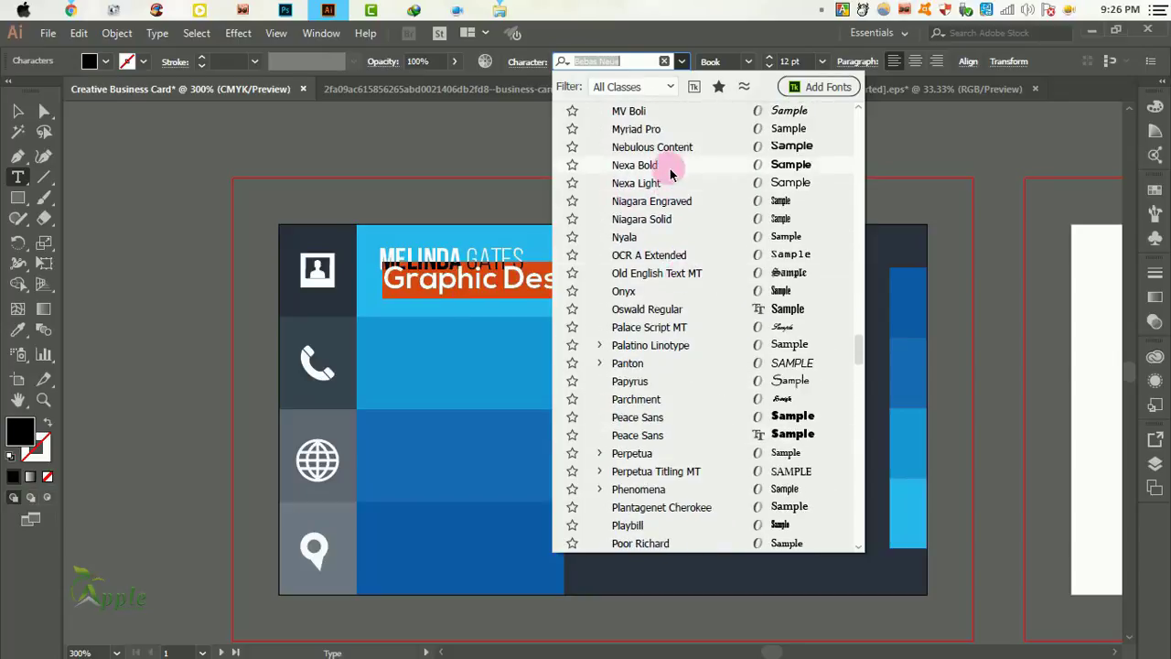
click(667, 183)
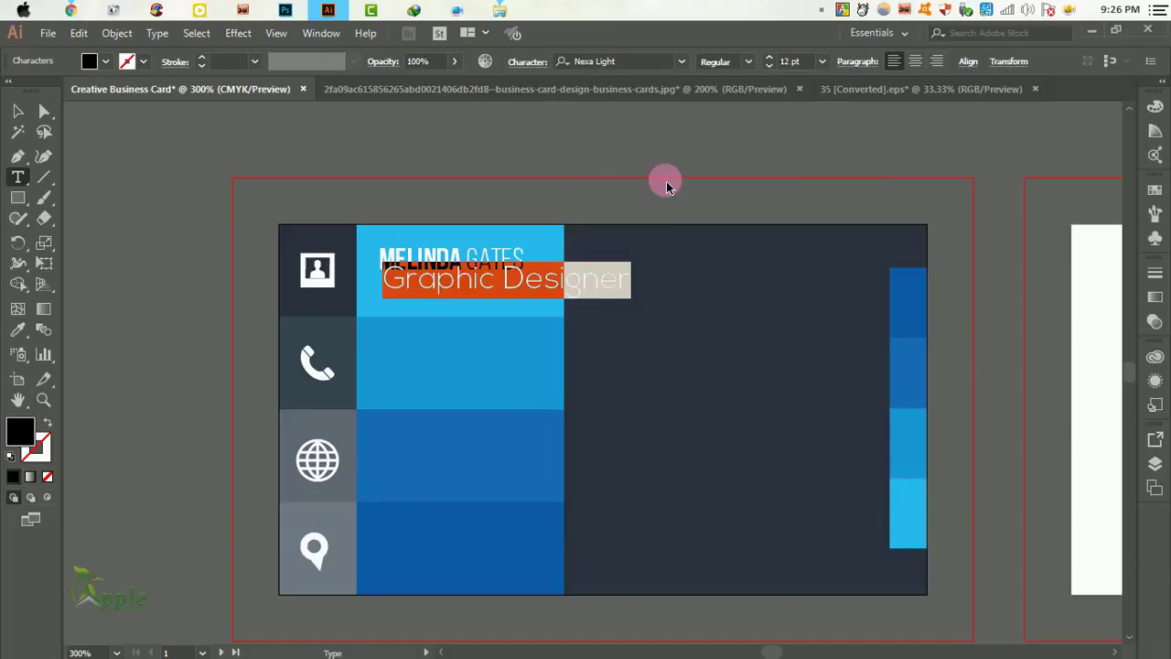
Step: Make the job title 7 pt, nudge it left, and fill it near-white F9F7F8
click(768, 66)
click(769, 66)
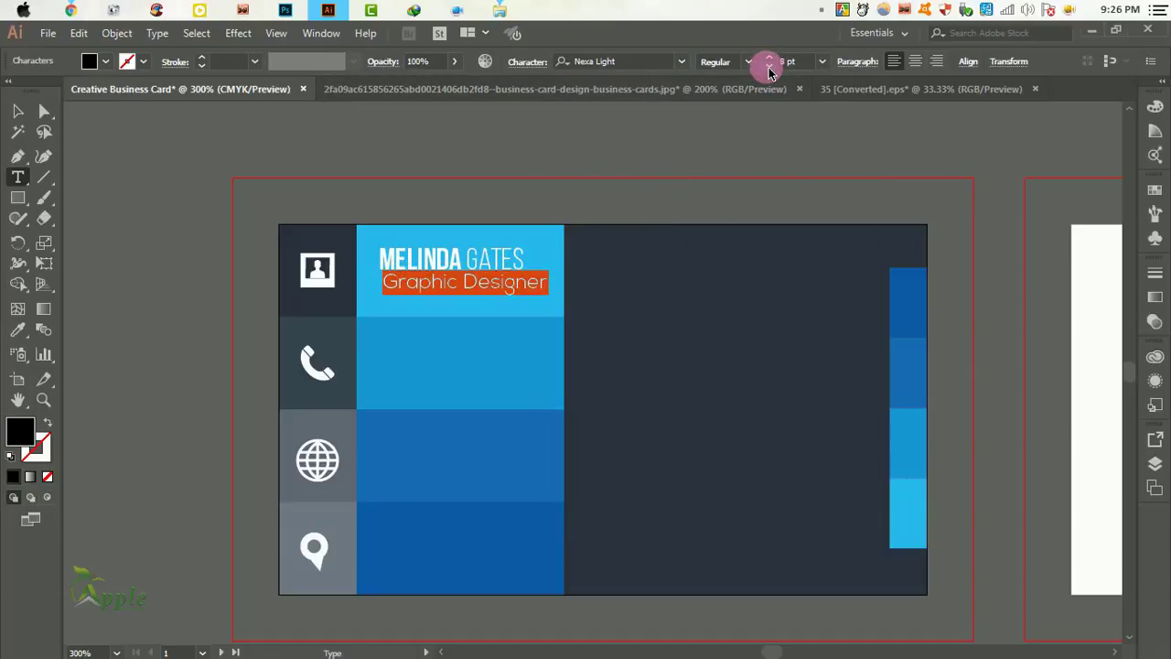
click(768, 66)
click(17, 111)
key(Left)
key(Left)
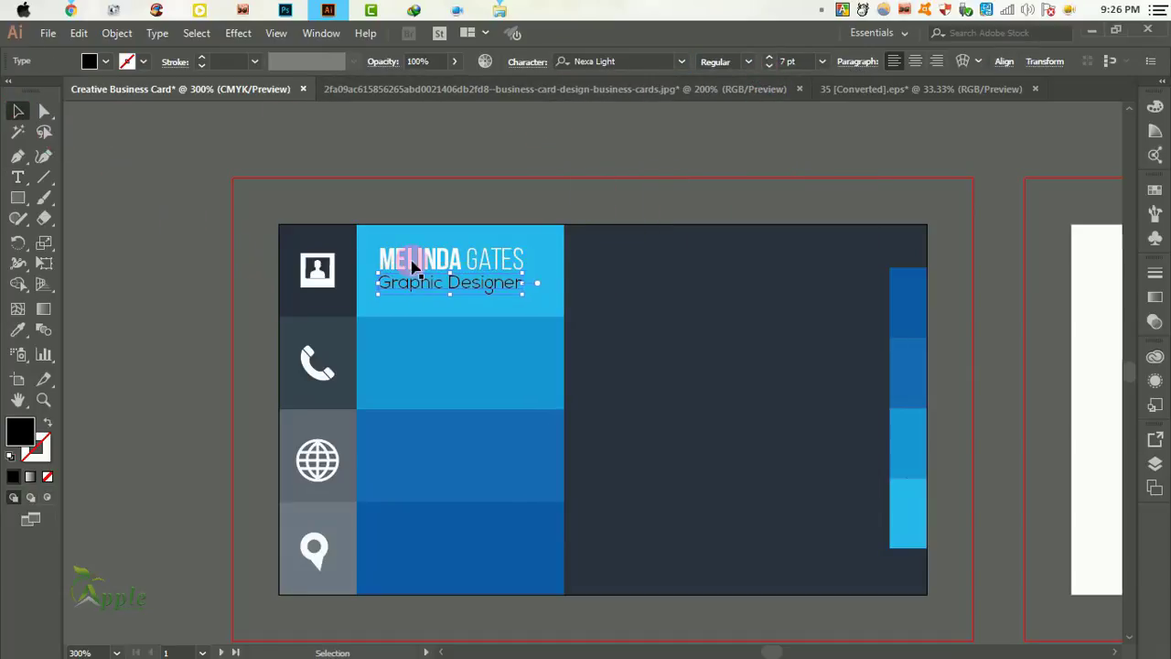
double_click(20, 430)
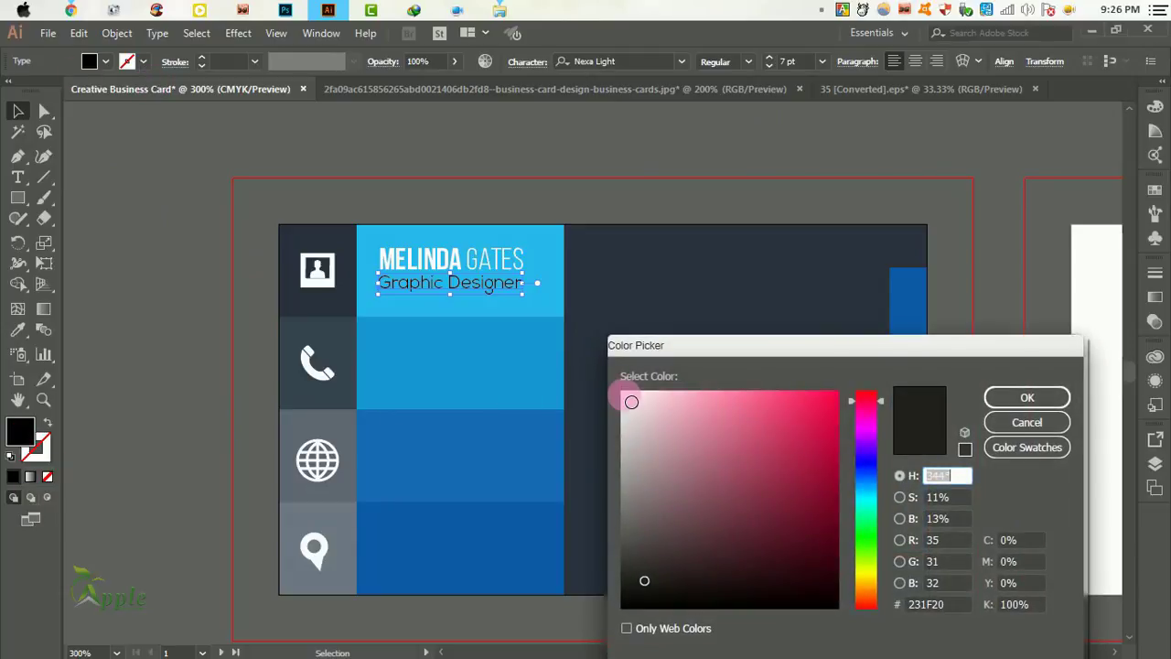
click(623, 395)
click(1025, 398)
Step: Nudge the Graphic Designer line a little further left
click(192, 155)
click(413, 291)
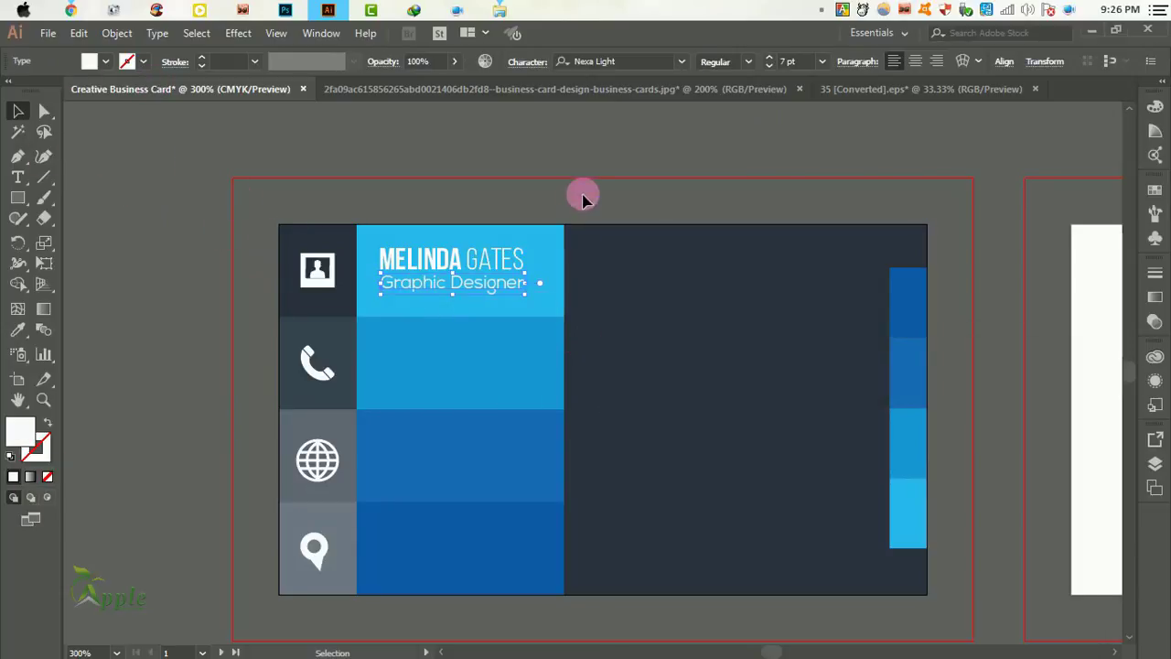
click(581, 190)
click(492, 264)
key(Left)
click(575, 269)
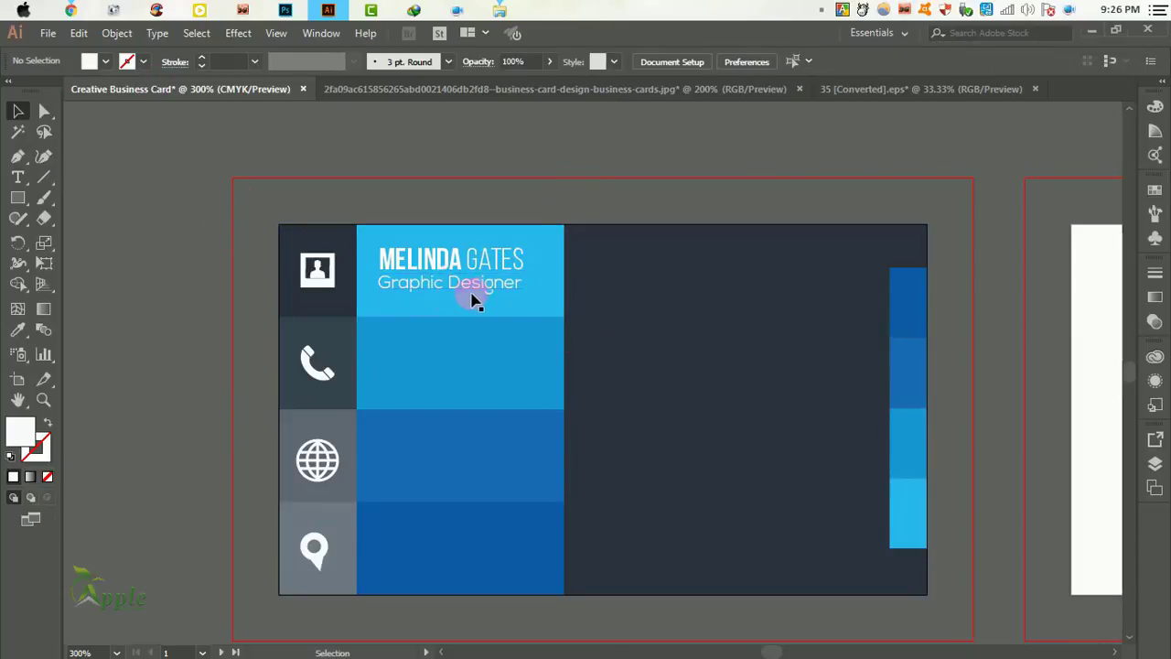
Step: Enlarge the name slightly and duplicate the job title down into the phone tile
click(438, 265)
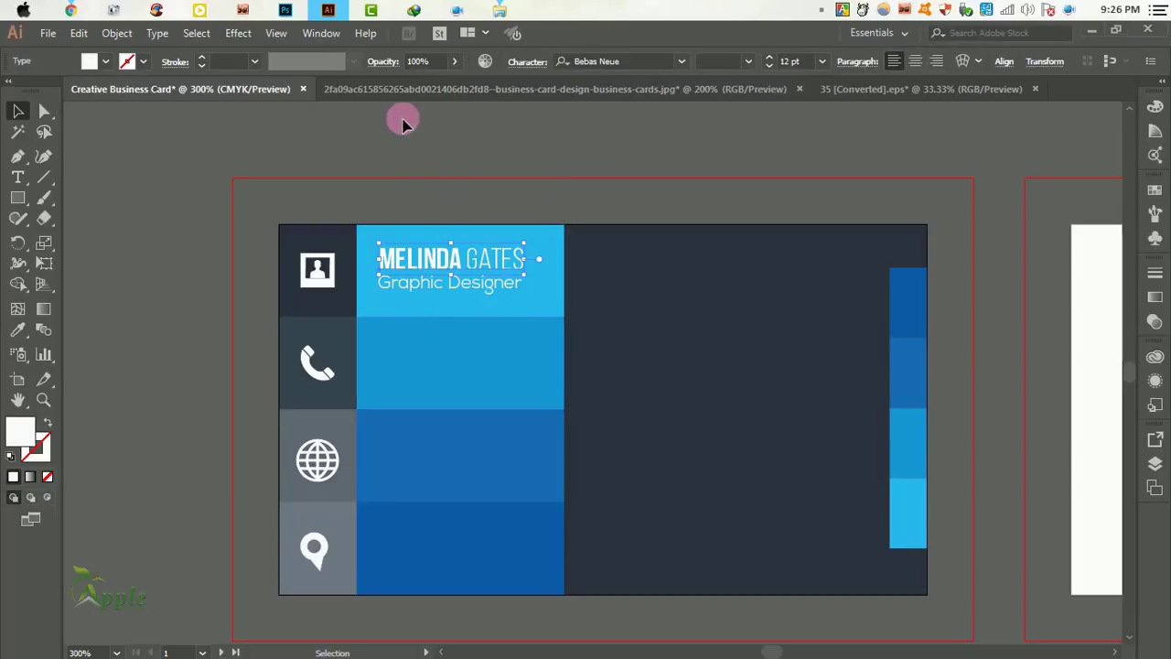
click(770, 58)
click(174, 147)
click(449, 286)
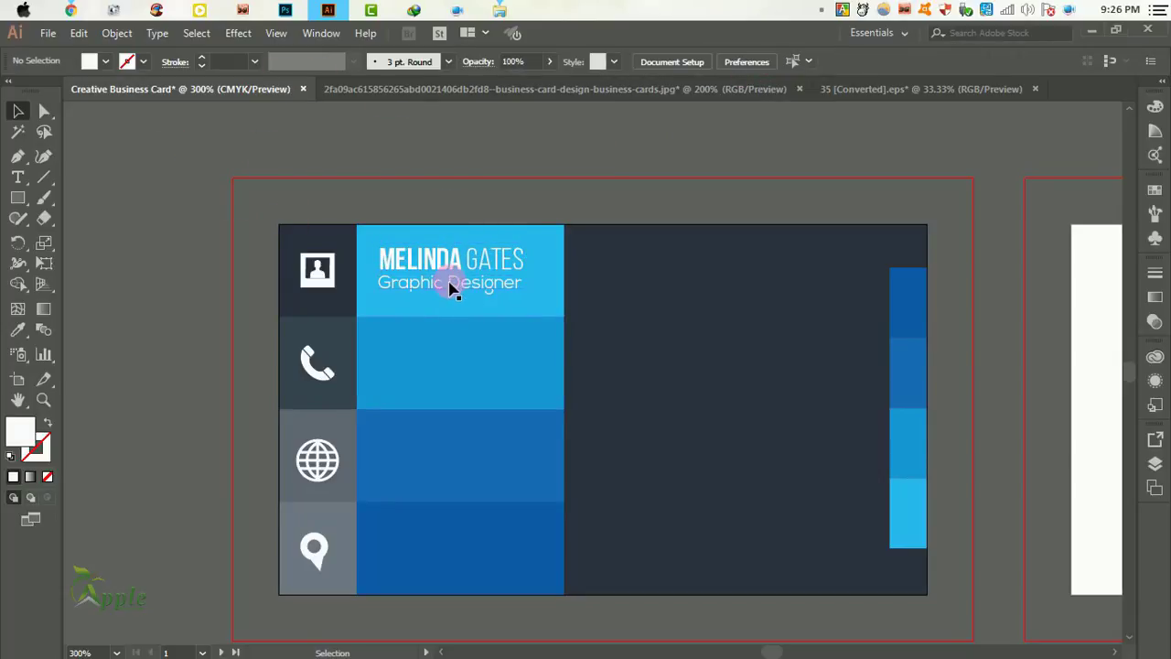
mouse_move(431, 303)
mouse_down()
mouse_move(435, 355)
mouse_move(577, 337)
mouse_up()
Step: Enter the phone numbers in the phone tile and duplicate them down to the globe tile
text(t)
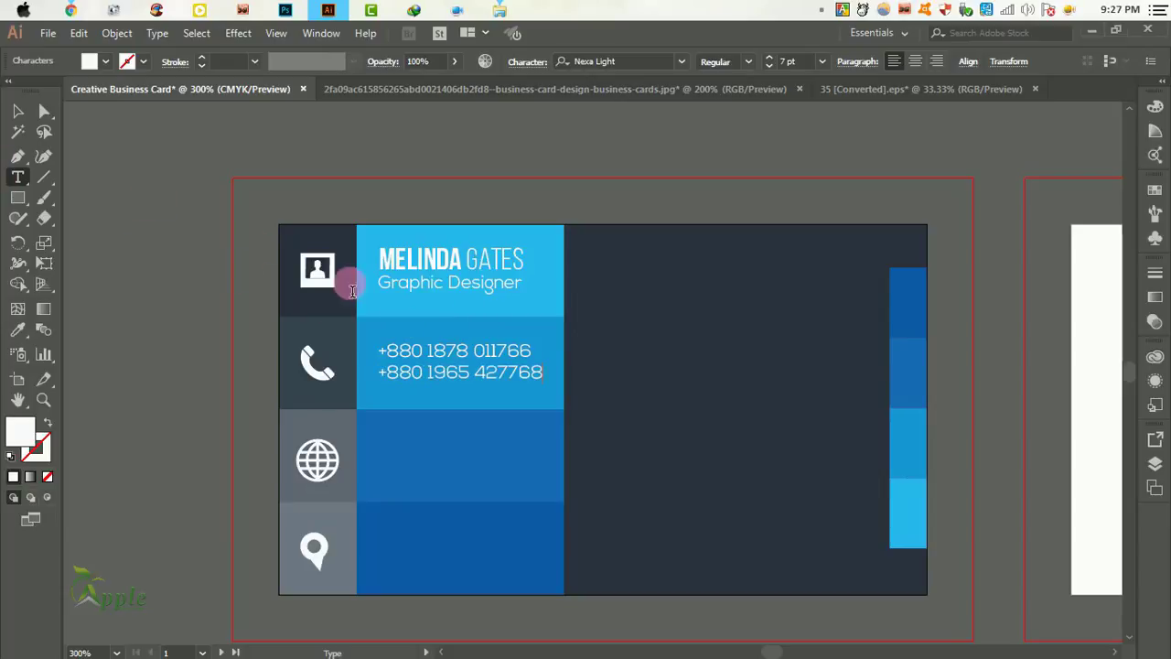
click(18, 111)
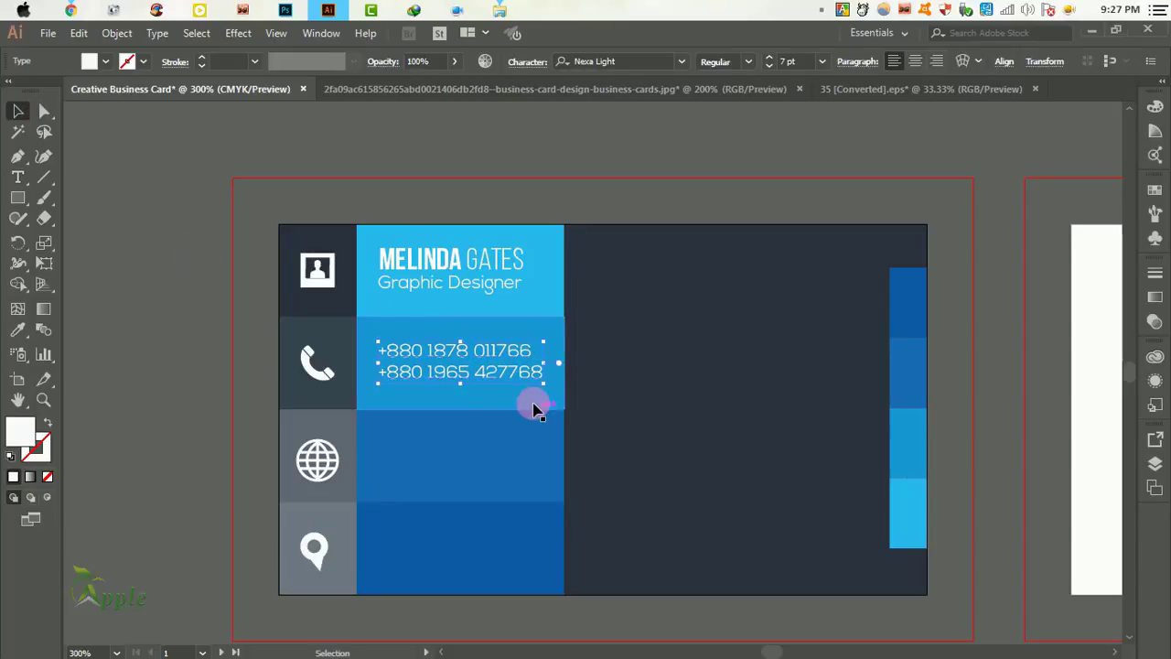
drag(474, 376, 474, 469)
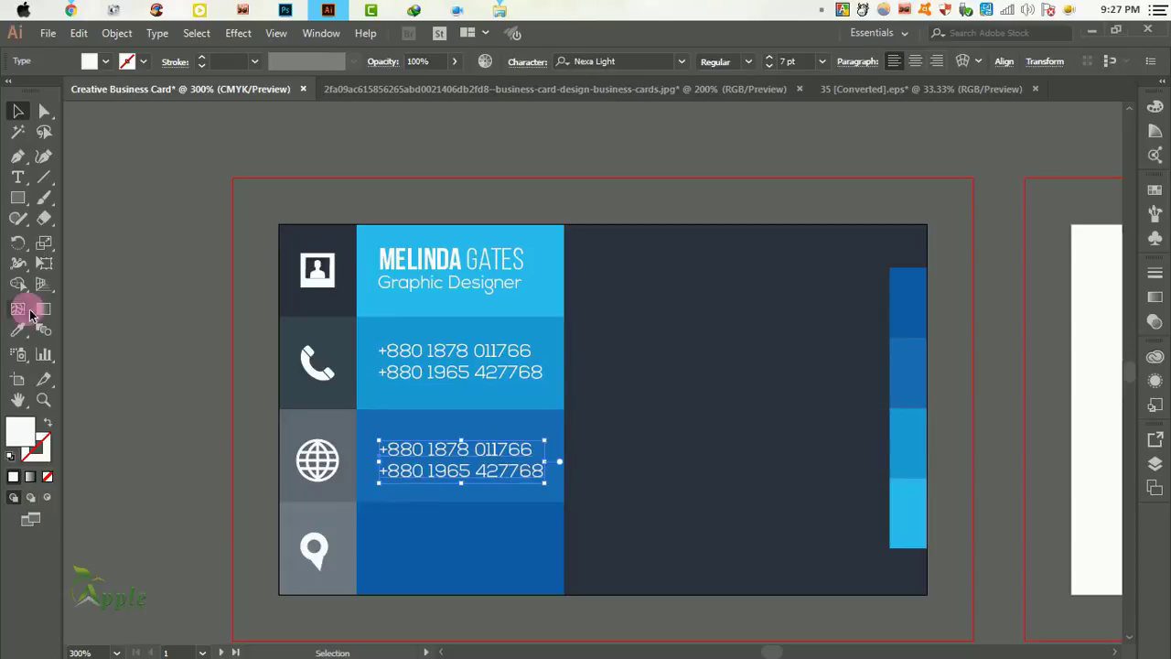
Step: Replace the copied lines with a sample e-mail address and applegraphicstudio.com
click(17, 174)
drag(380, 449, 526, 451)
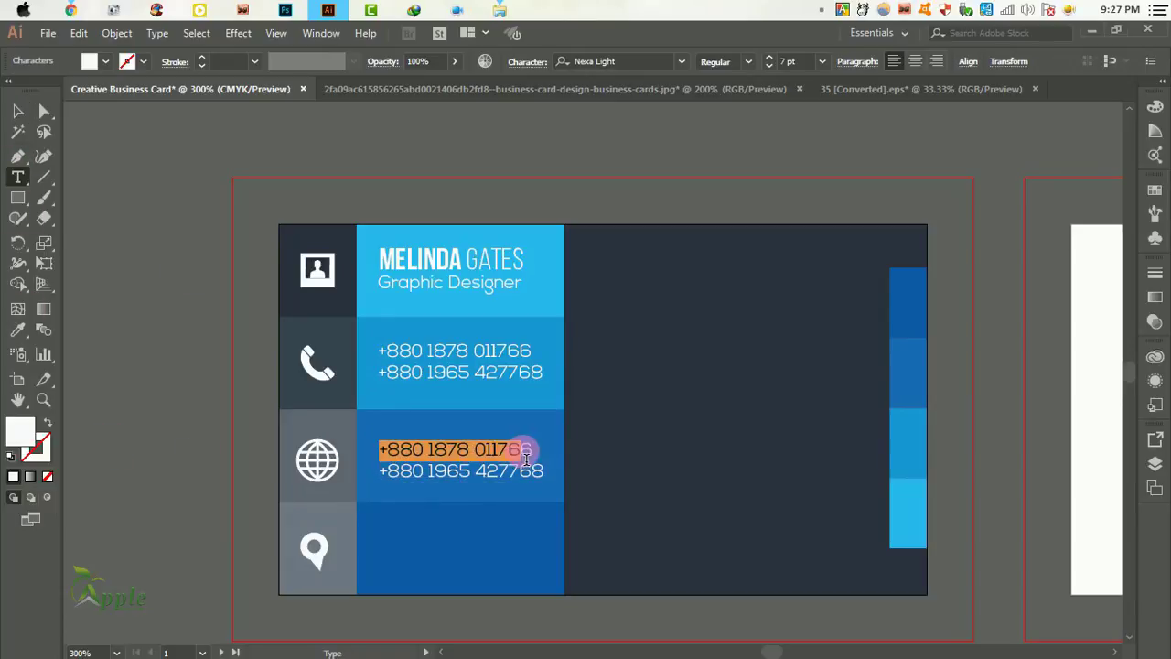
text(example@example.com)
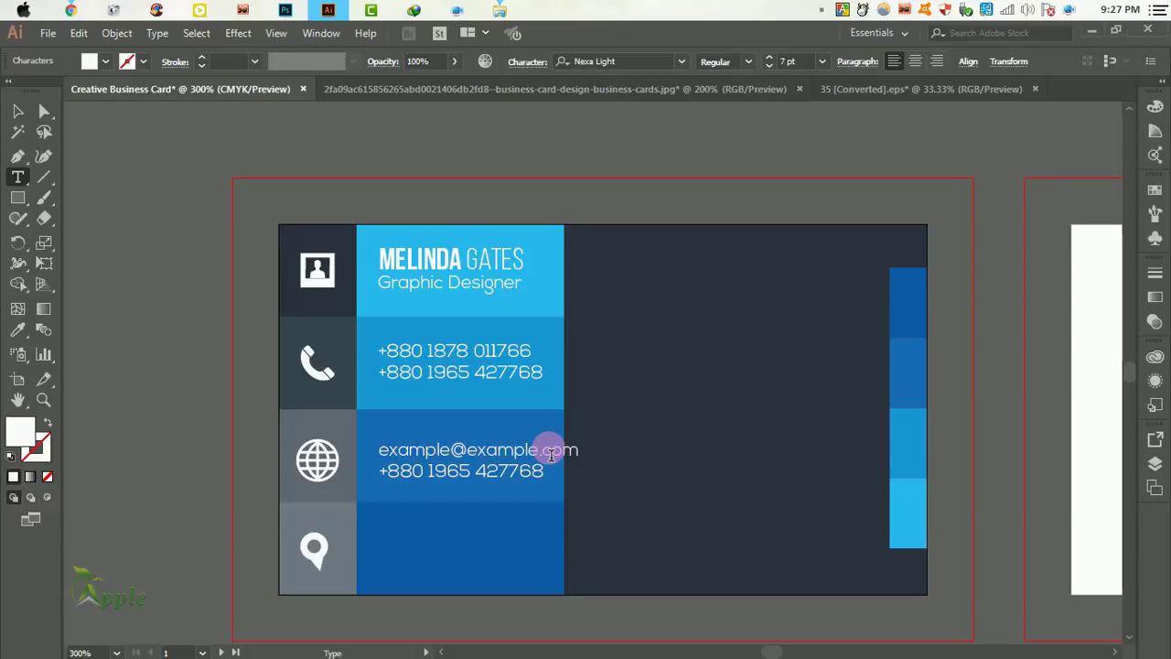
drag(395, 481, 578, 478)
text(applegraphicstudio.com)
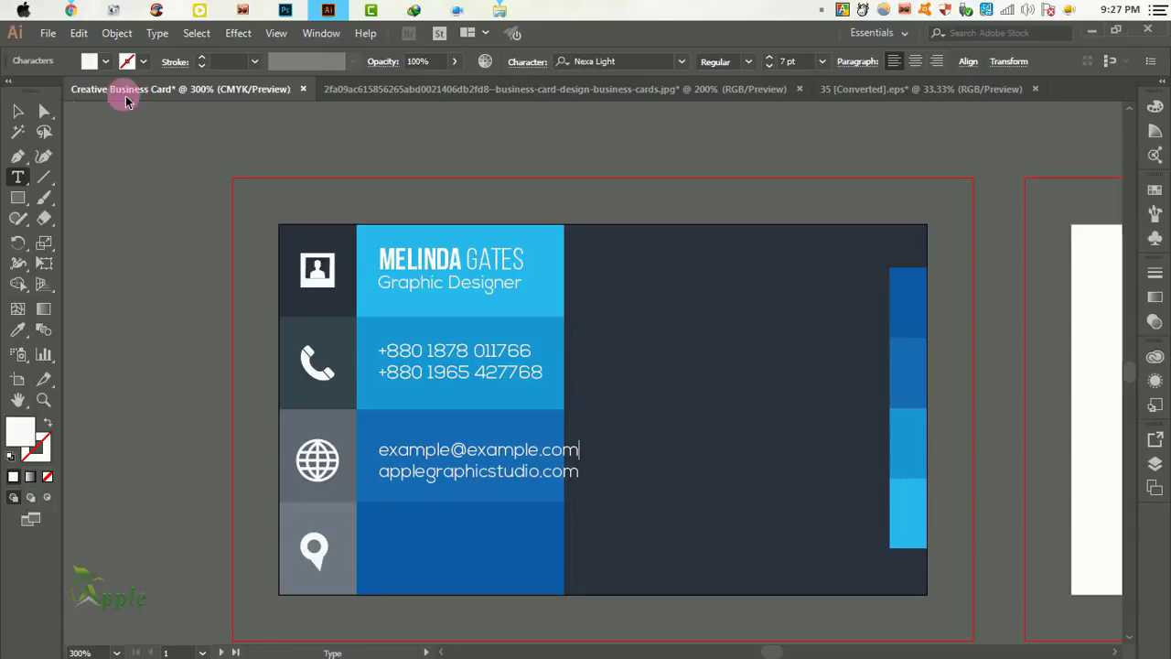
click(17, 111)
Step: Widen the blue contact column and copy the e-mail/website text into the bottom tile
click(515, 236)
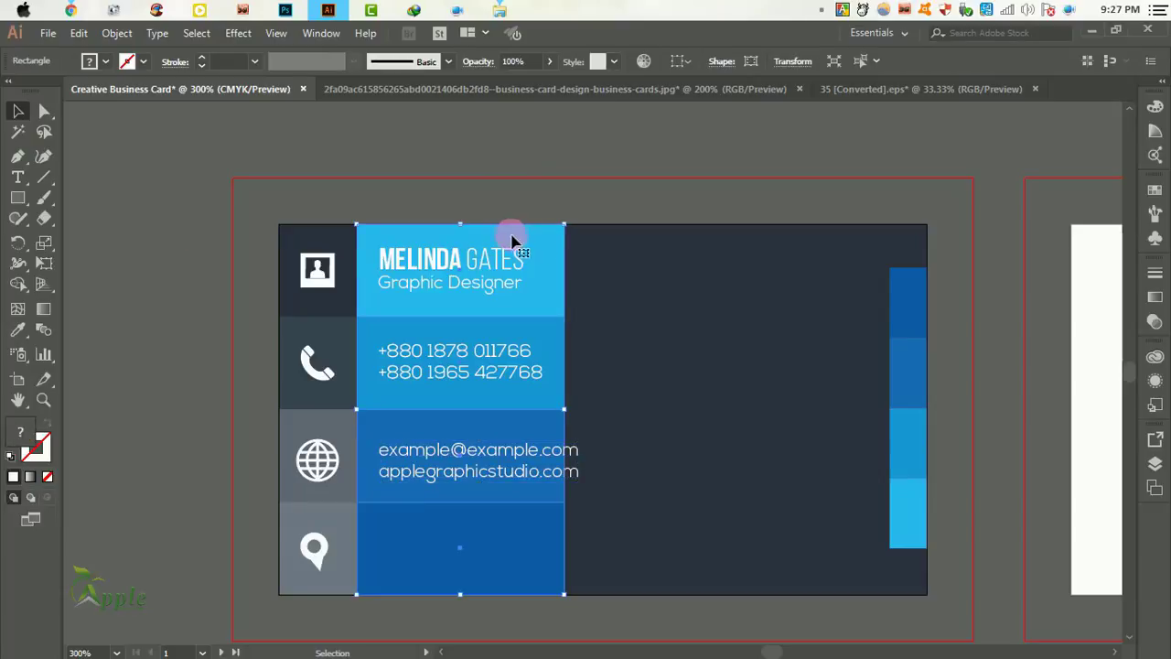
drag(565, 414, 591, 410)
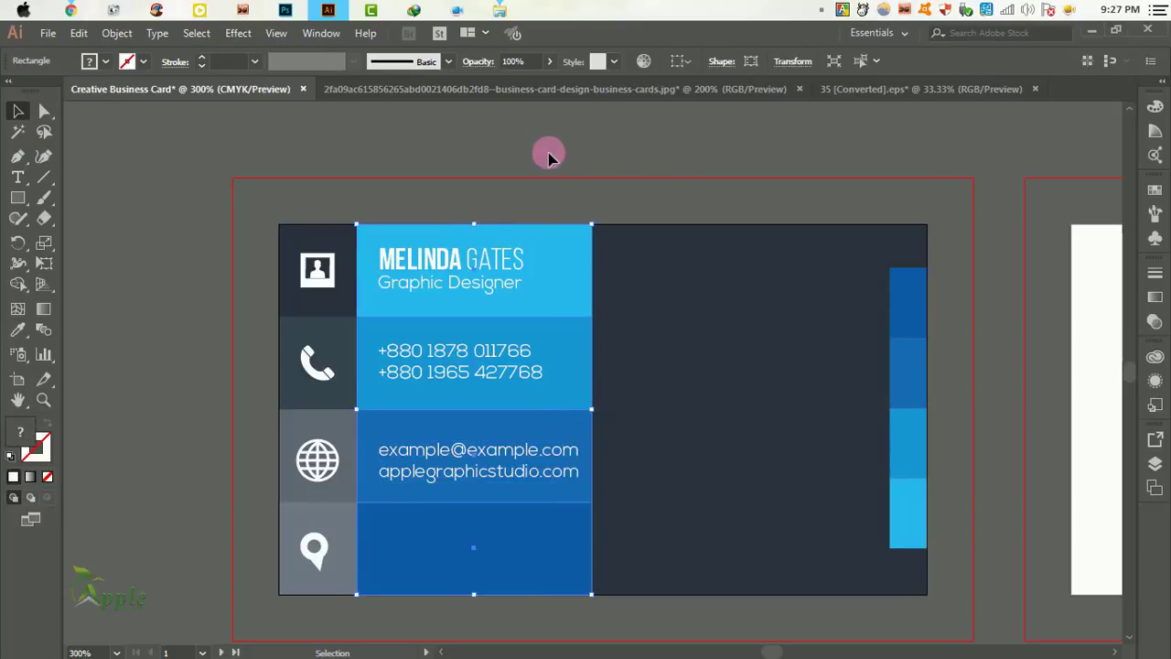
click(1022, 368)
click(530, 478)
drag(499, 485, 495, 557)
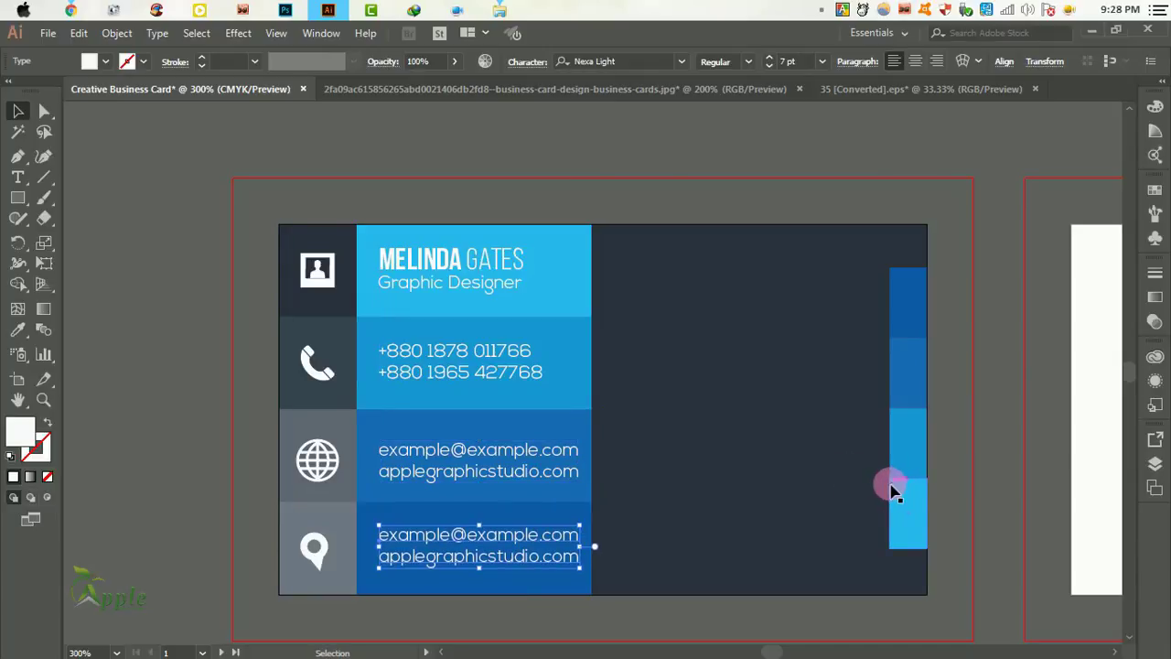
Step: Replace the copied lines with a sample street address and 'City, USA'
click(17, 177)
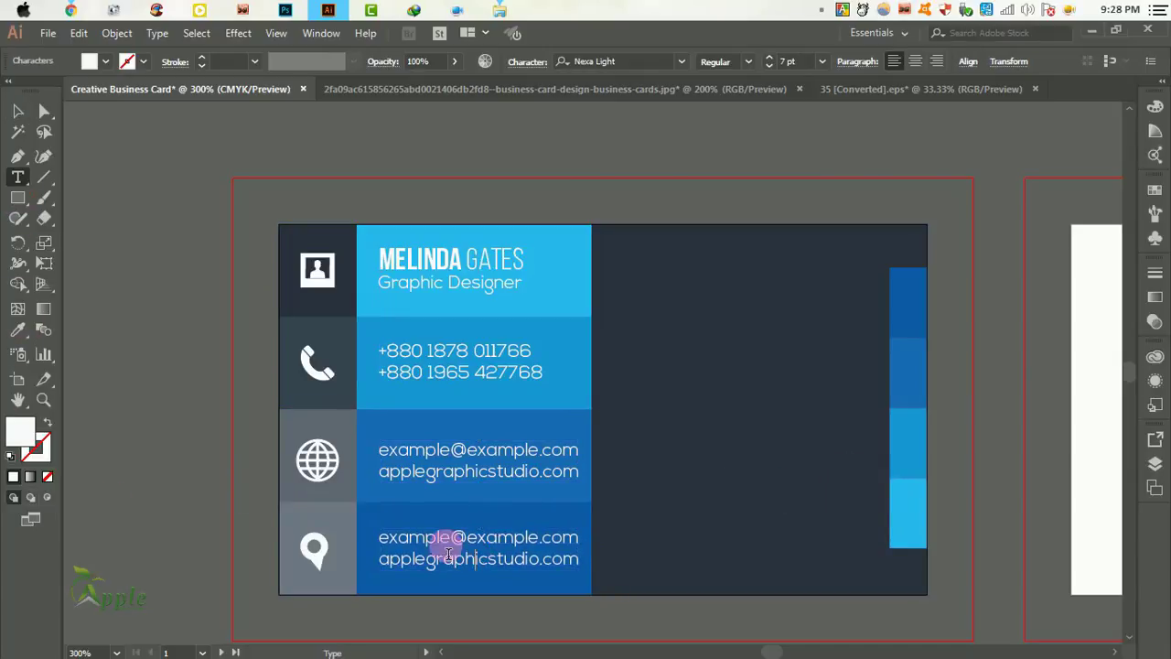
drag(379, 538, 615, 535)
text(132, Your Street Address)
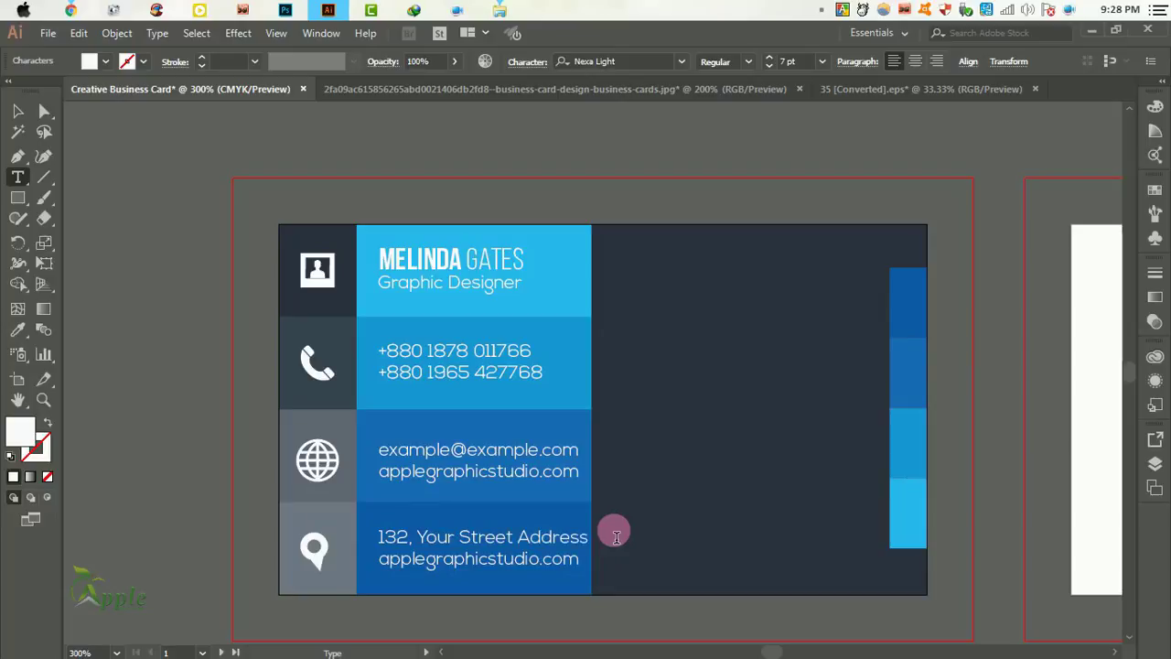
drag(388, 569, 613, 556)
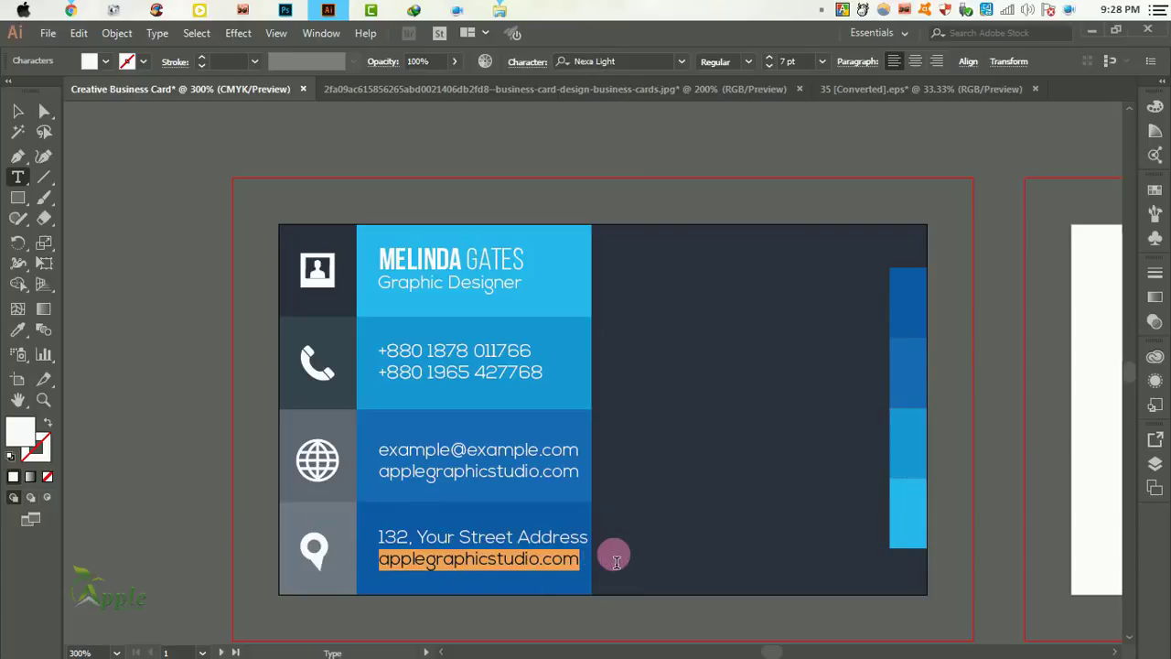
text(City, USA)
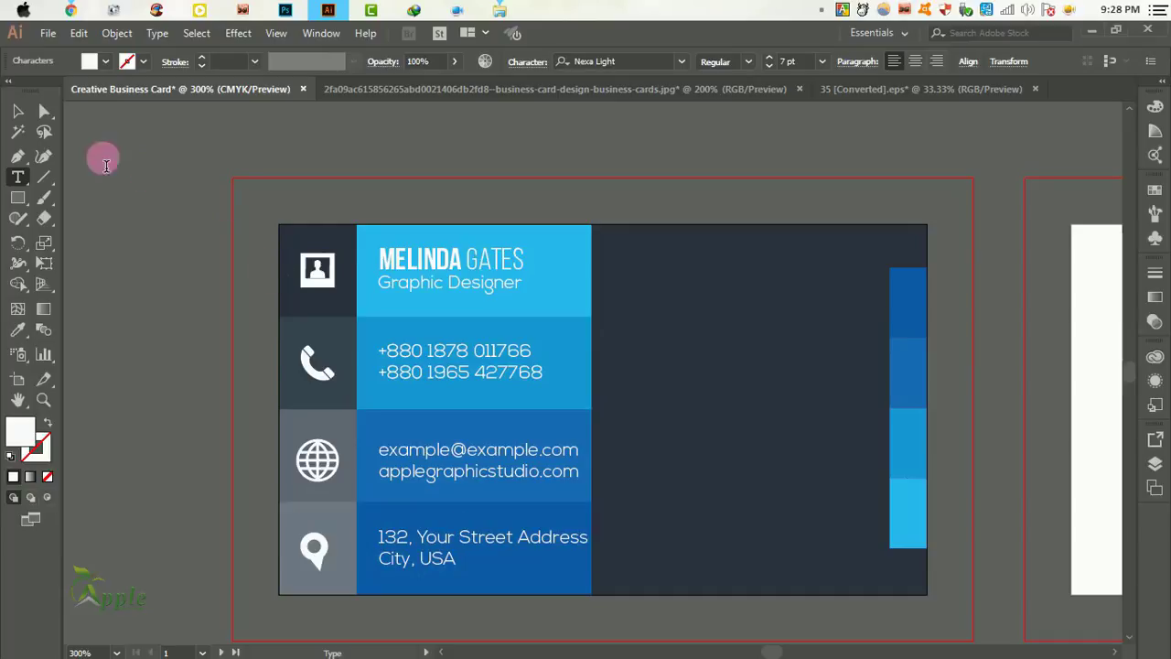
key(Escape)
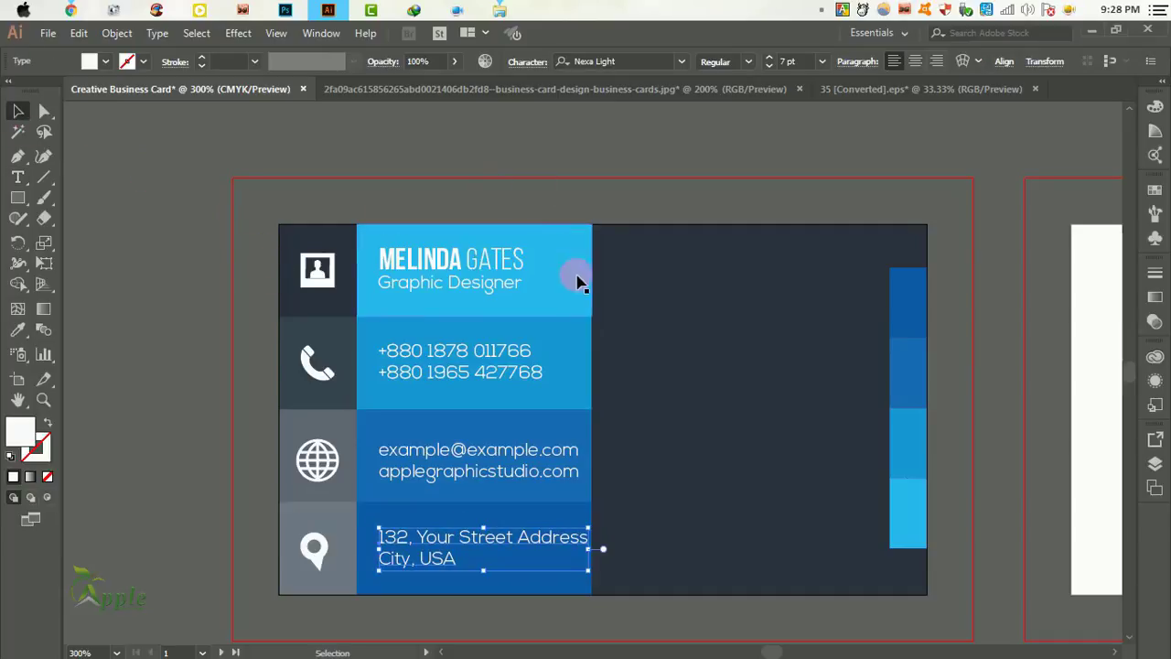
Step: Widen the blue column again to fit the address and recentre the card
click(584, 322)
drag(604, 417, 599, 410)
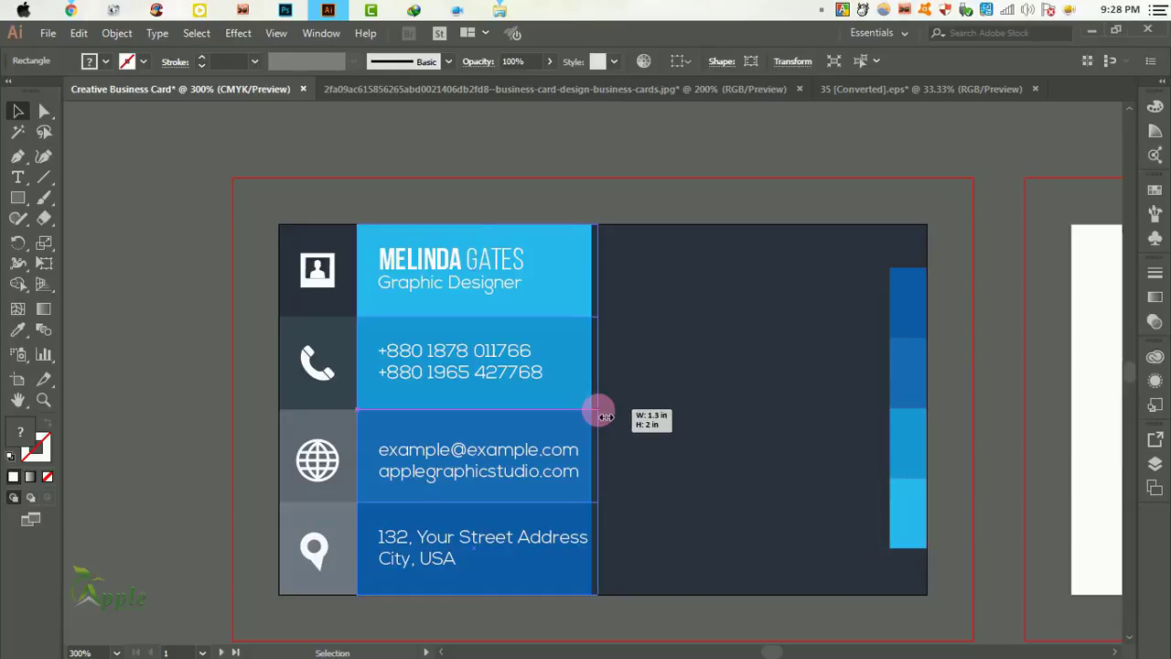
click(604, 162)
drag(763, 476, 677, 473)
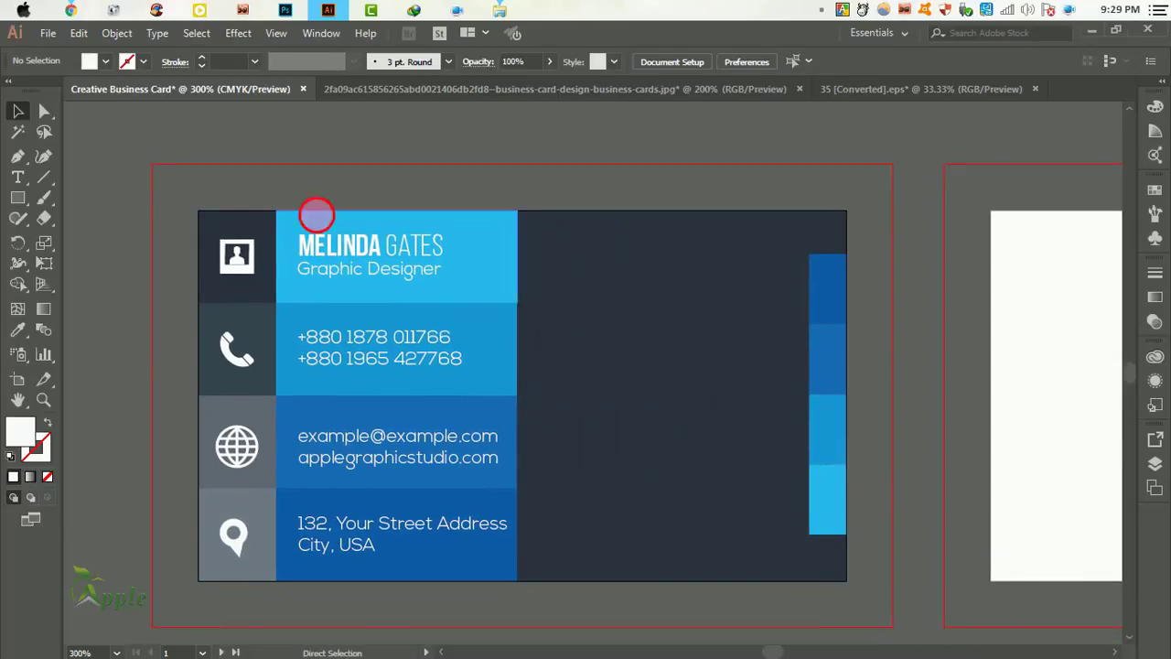
Step: Type 'Apple Graphic Studio' on the dark right area and set it in Bebas Neue
click(22, 179)
click(567, 357)
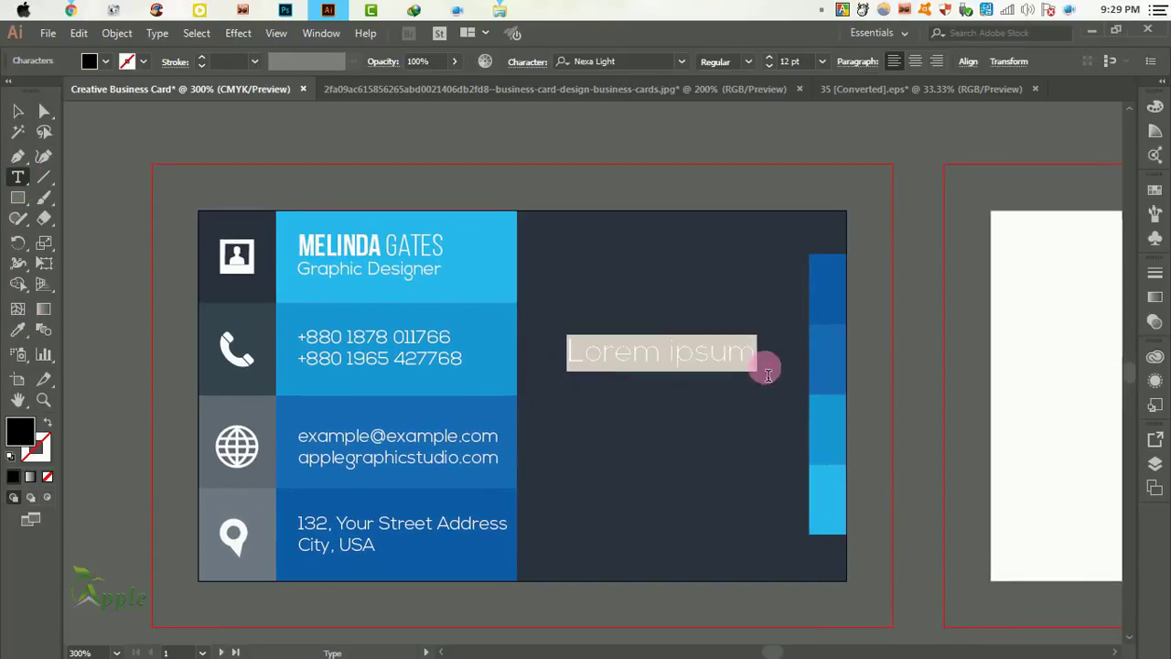
text(Apple Graphic Studio)
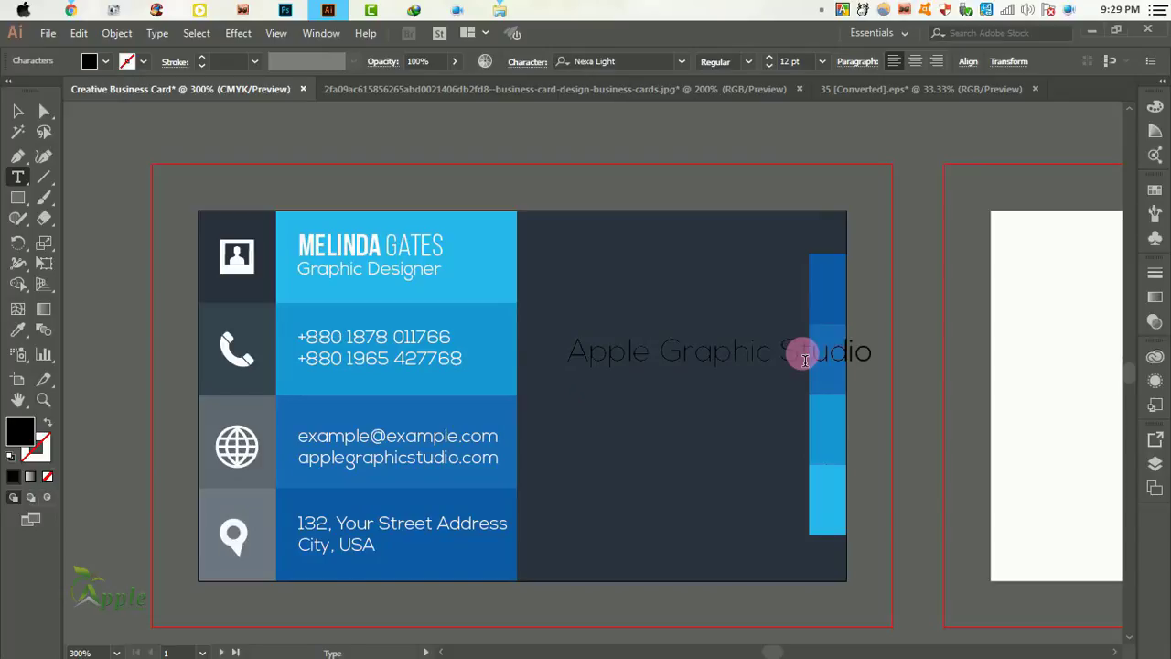
triple_click(804, 357)
click(595, 61)
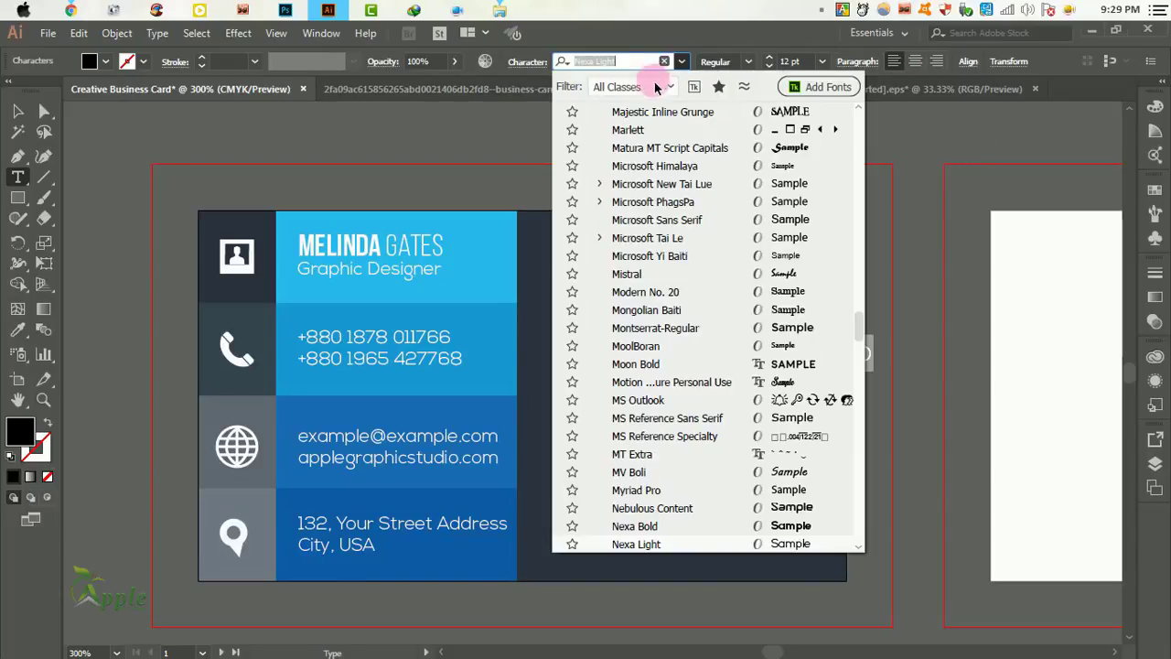
text(b)
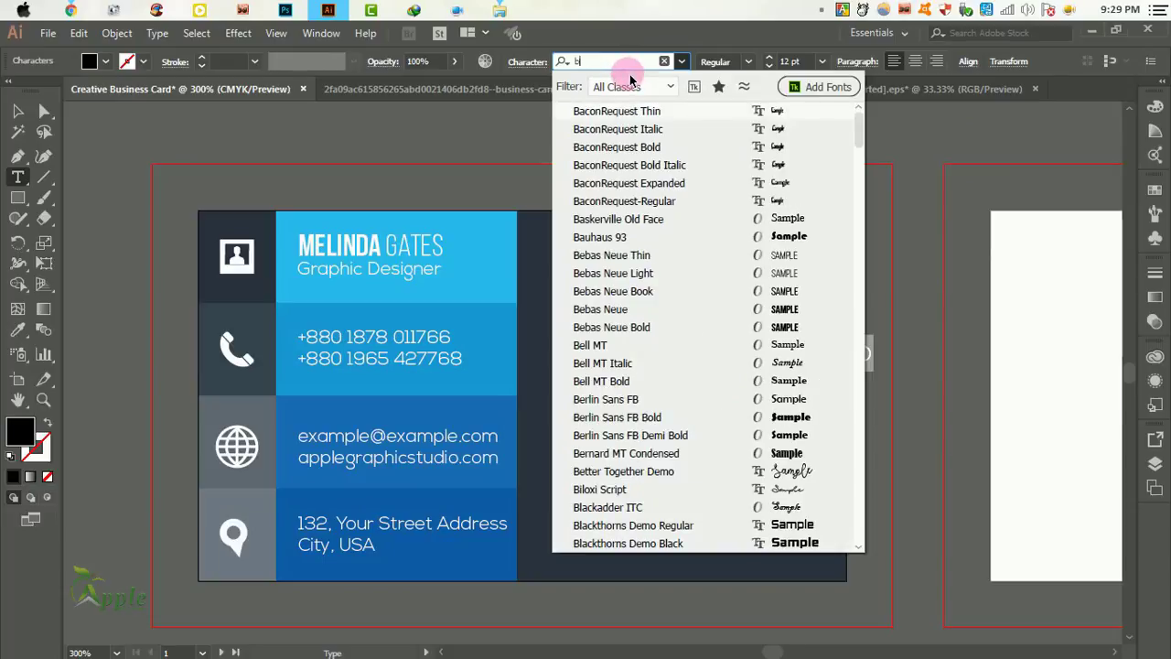
click(673, 316)
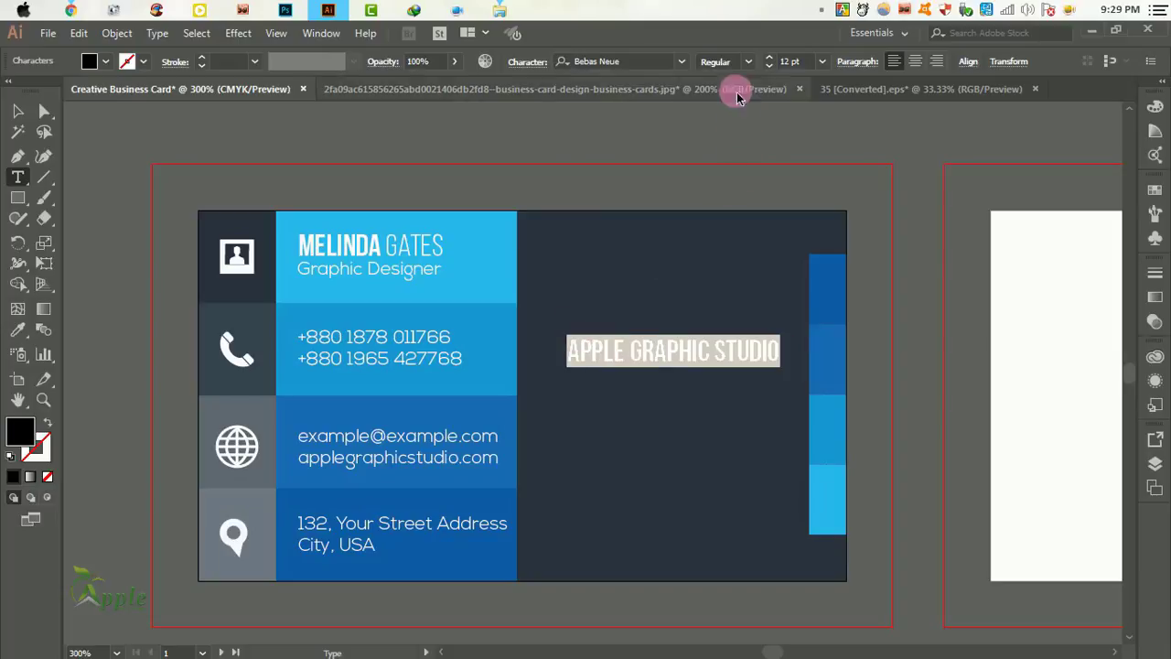
Step: Fill the studio name white and reduce it to 10 pt
double_click(20, 430)
click(619, 391)
click(1027, 394)
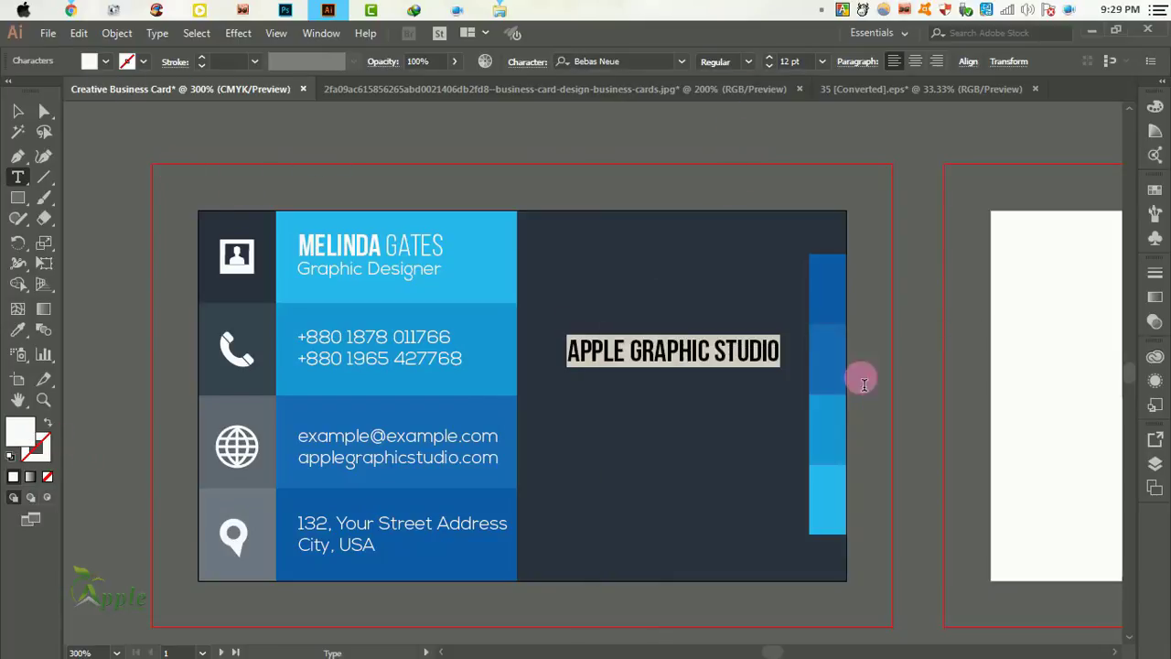
key(Escape)
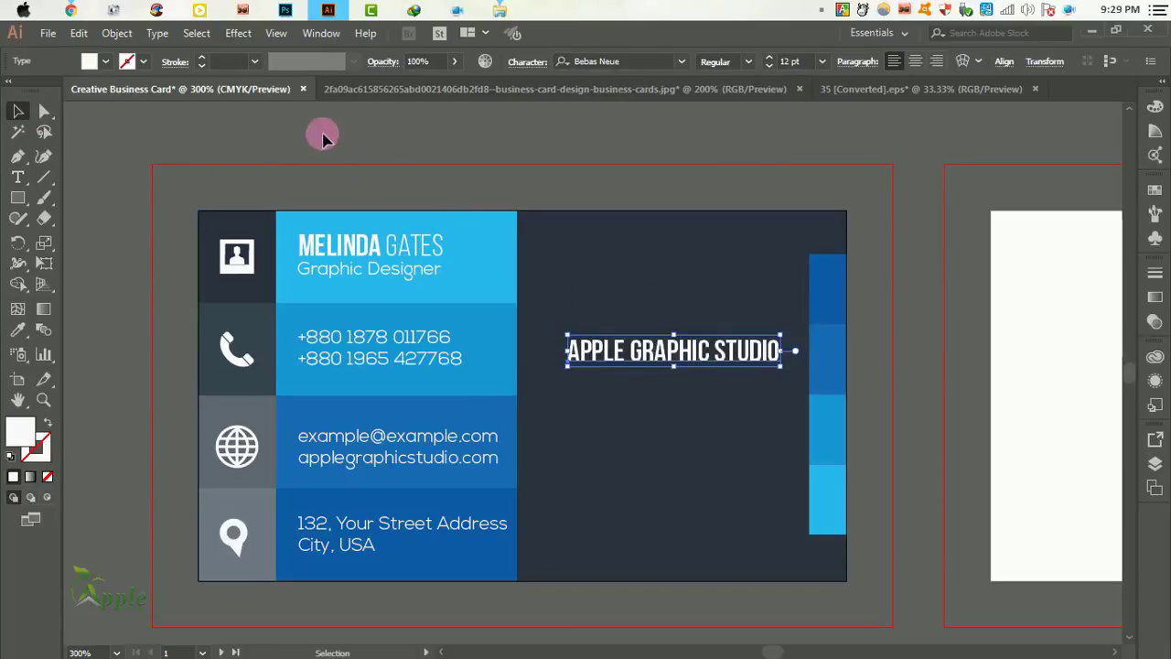
key(t)
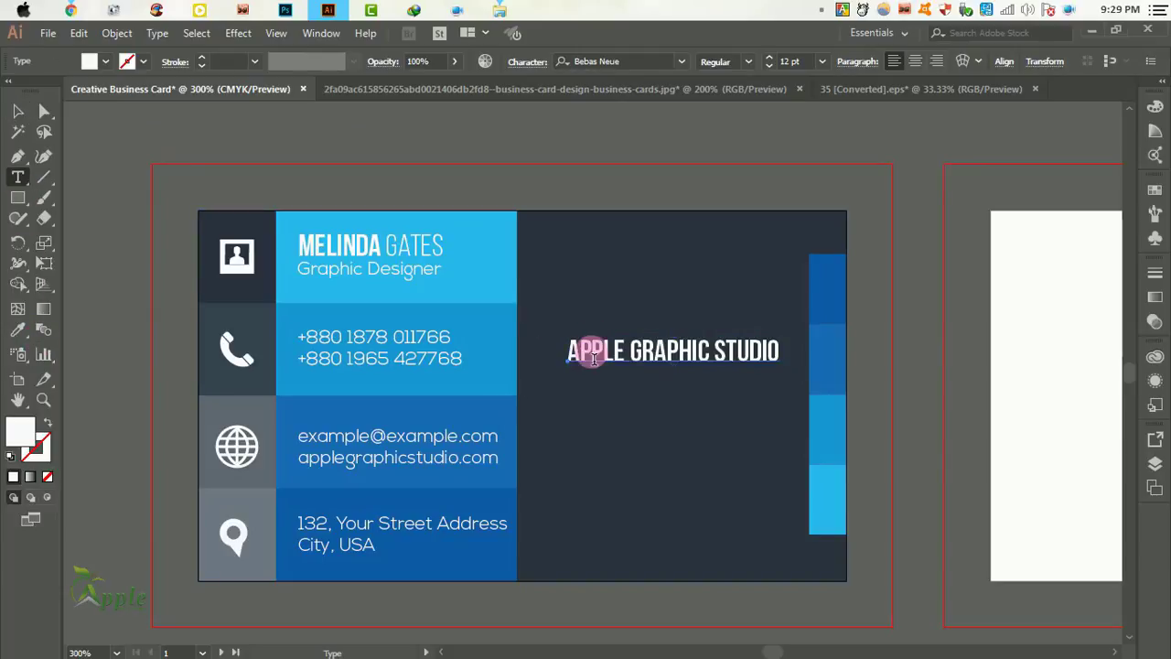
drag(569, 350, 780, 350)
click(769, 66)
click(768, 66)
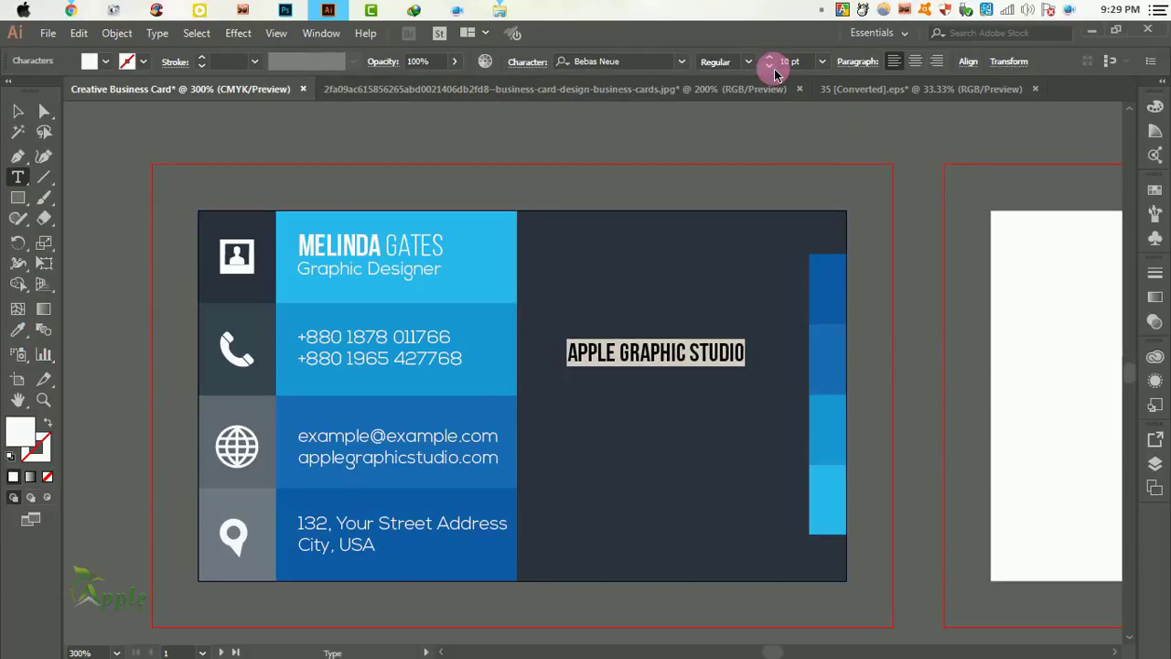
key(Escape)
Step: Move the studio name slightly right and down into place
click(689, 356)
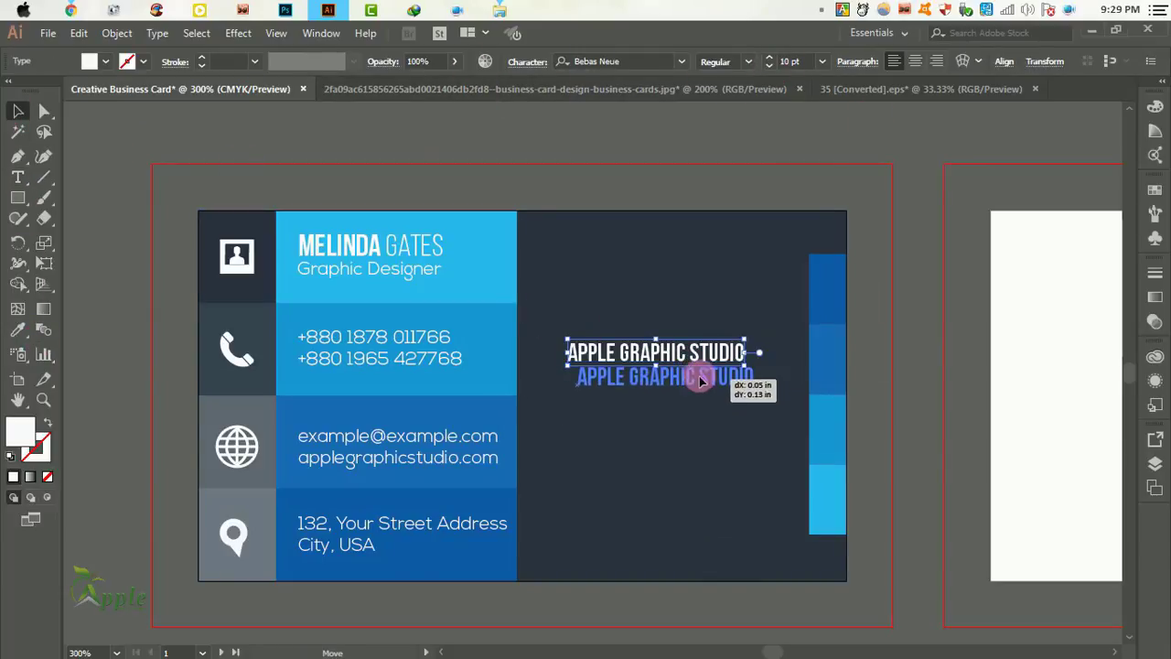
drag(689, 356, 698, 366)
key(Down)
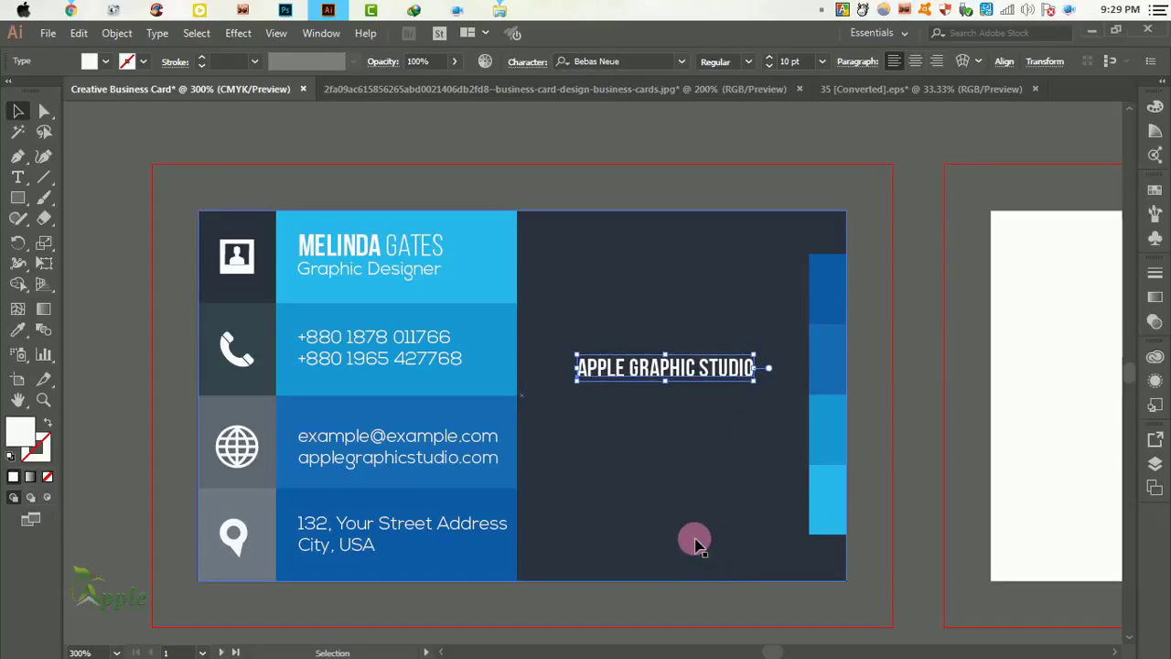
key(Down)
Step: Add a 'Free Graphic Tutorials' tagline below the studio name in smaller Nexa Light
key(t)
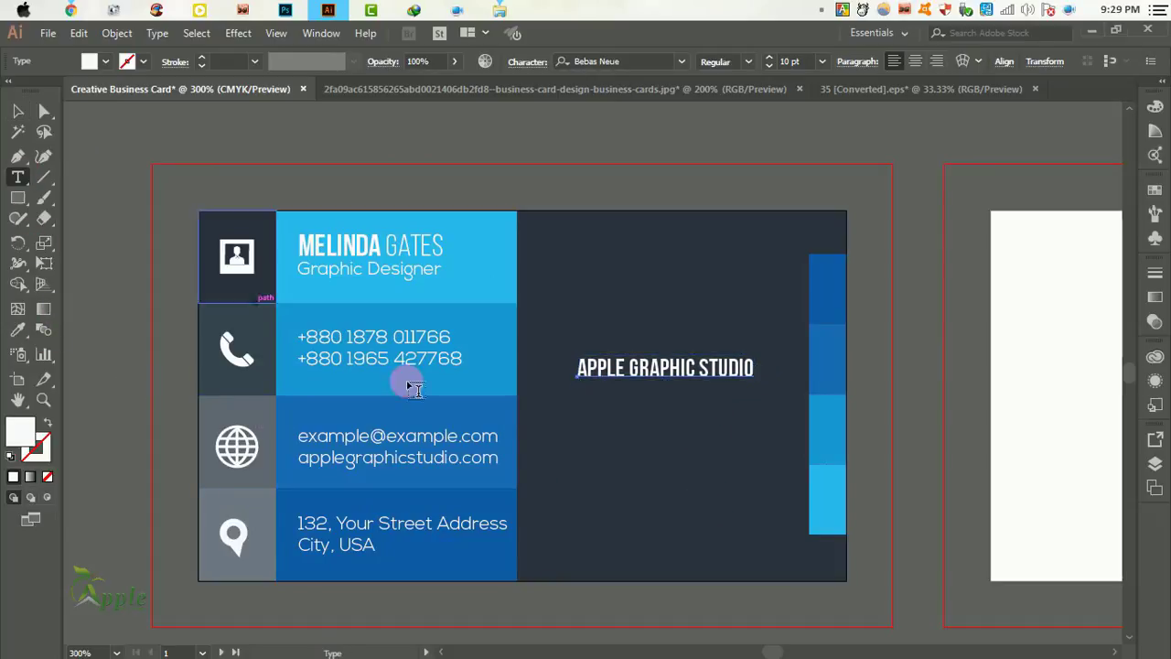
click(580, 413)
text(FREE GRAPHIC DESIGN TUTORIALS)
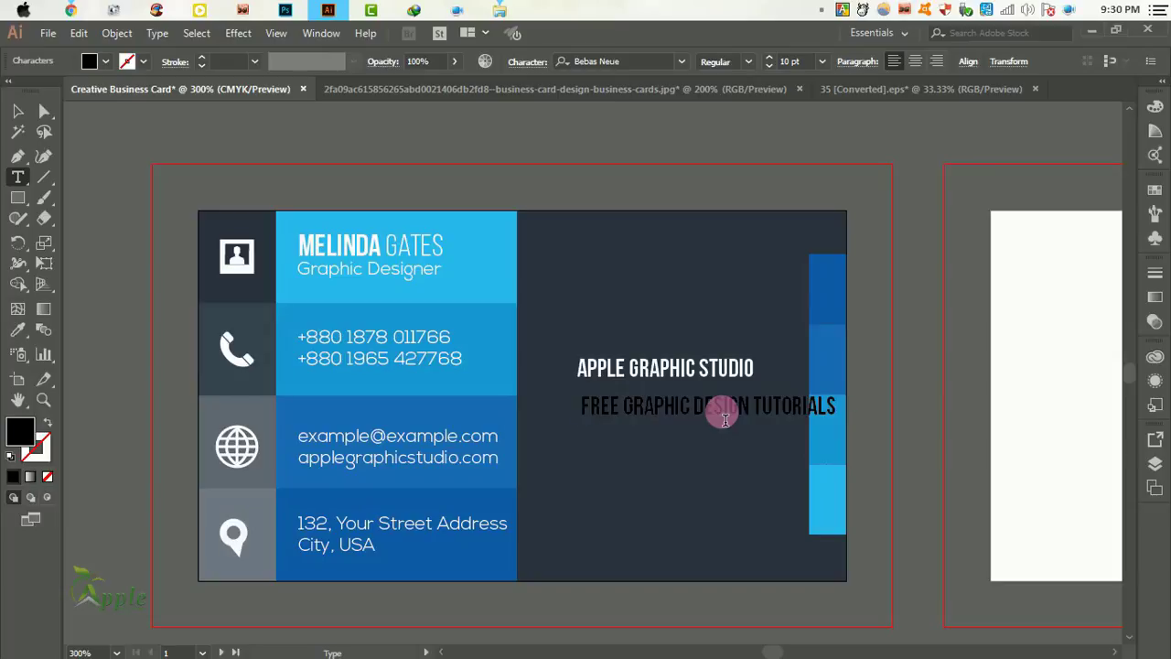
triple_click(725, 416)
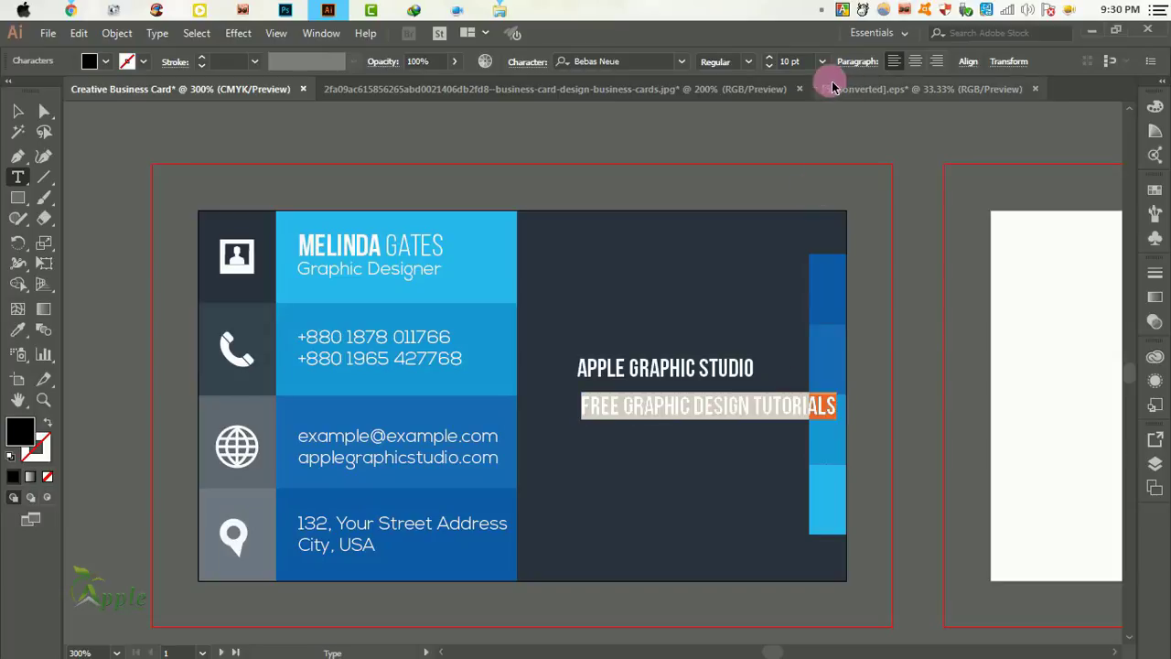
click(561, 61)
text(nexa)
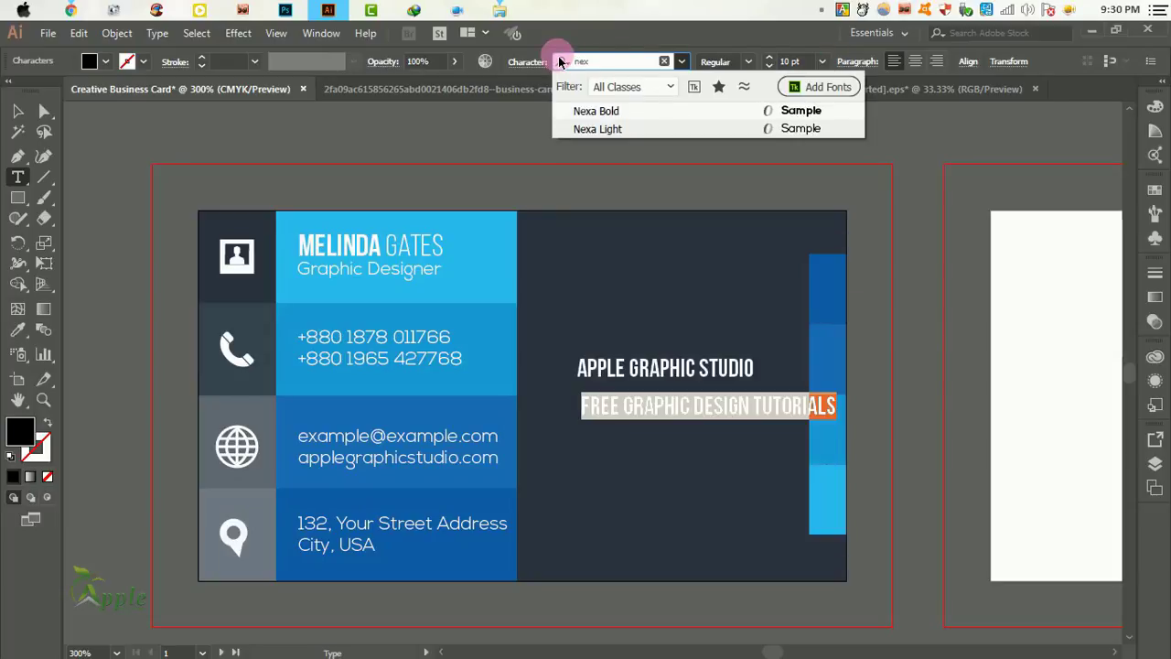
click(701, 126)
click(769, 66)
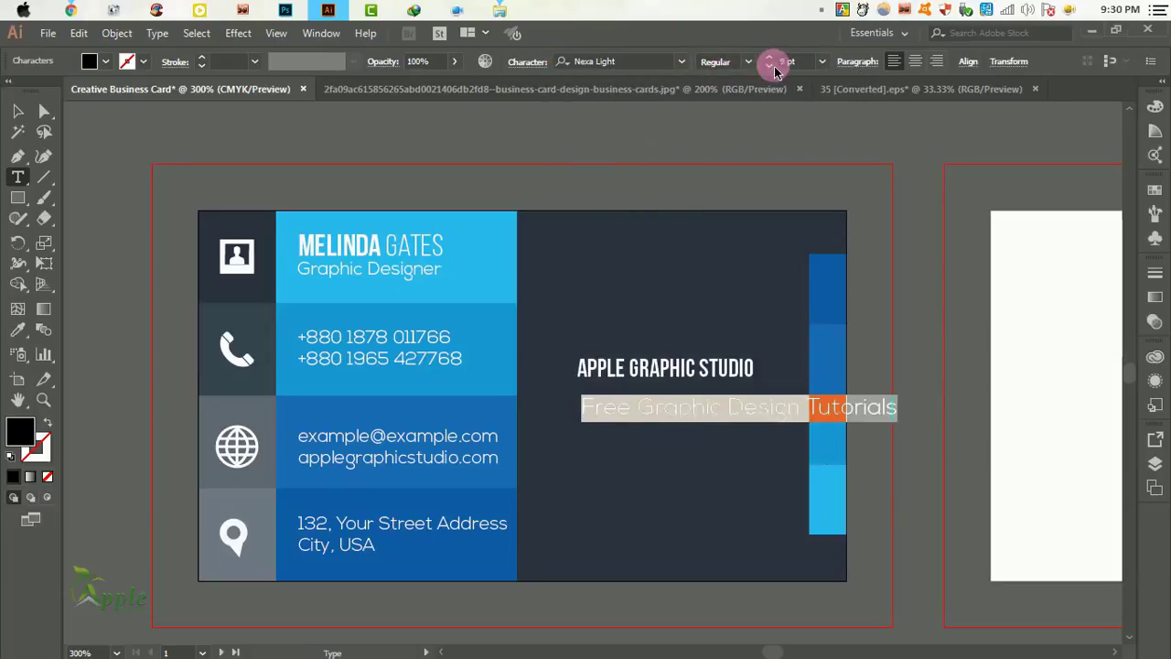
mouse_move(679, 414)
mouse_down()
mouse_move(719, 418)
mouse_move(554, 413)
mouse_up()
key(BackSpace)
Step: Make the tagline white and nudge it up just under APPLE GRAPHIC STUDIO
double_click(21, 431)
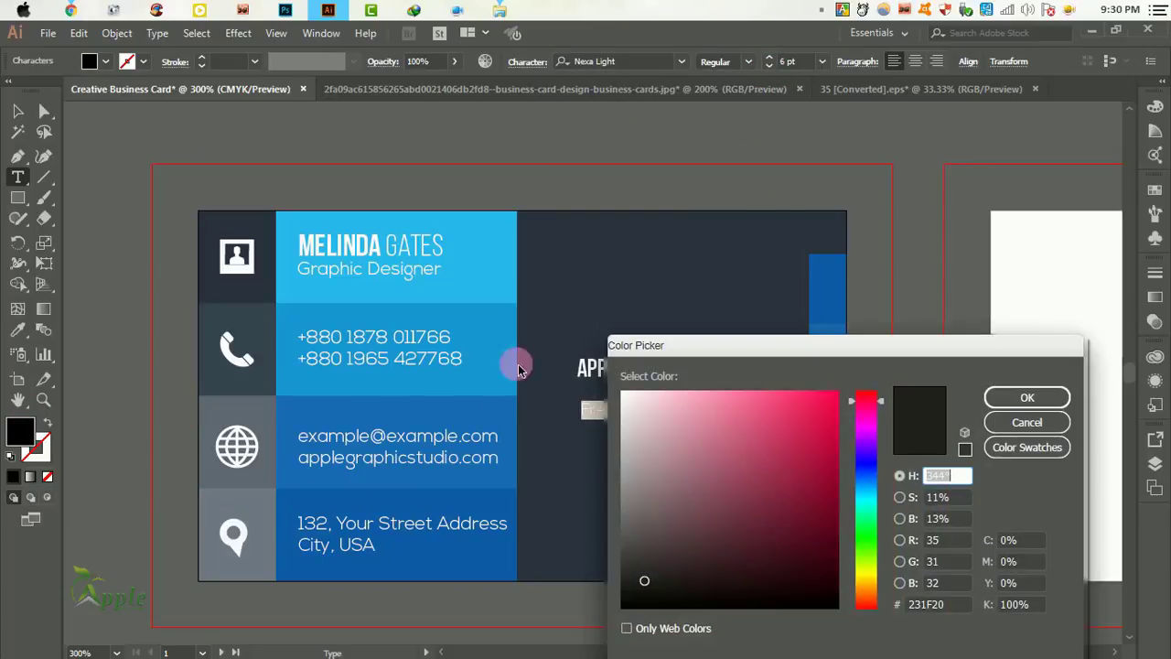
click(631, 401)
click(1027, 397)
click(17, 111)
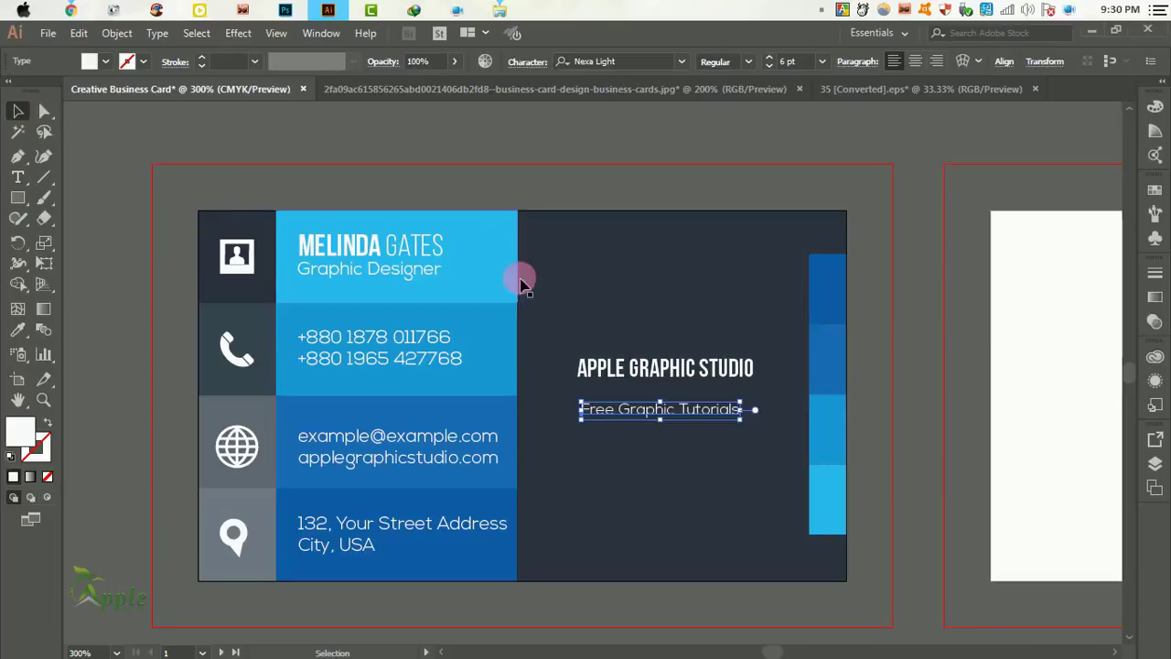
key(Up)
key(Up)
key(Up)
key(Up)
click(679, 161)
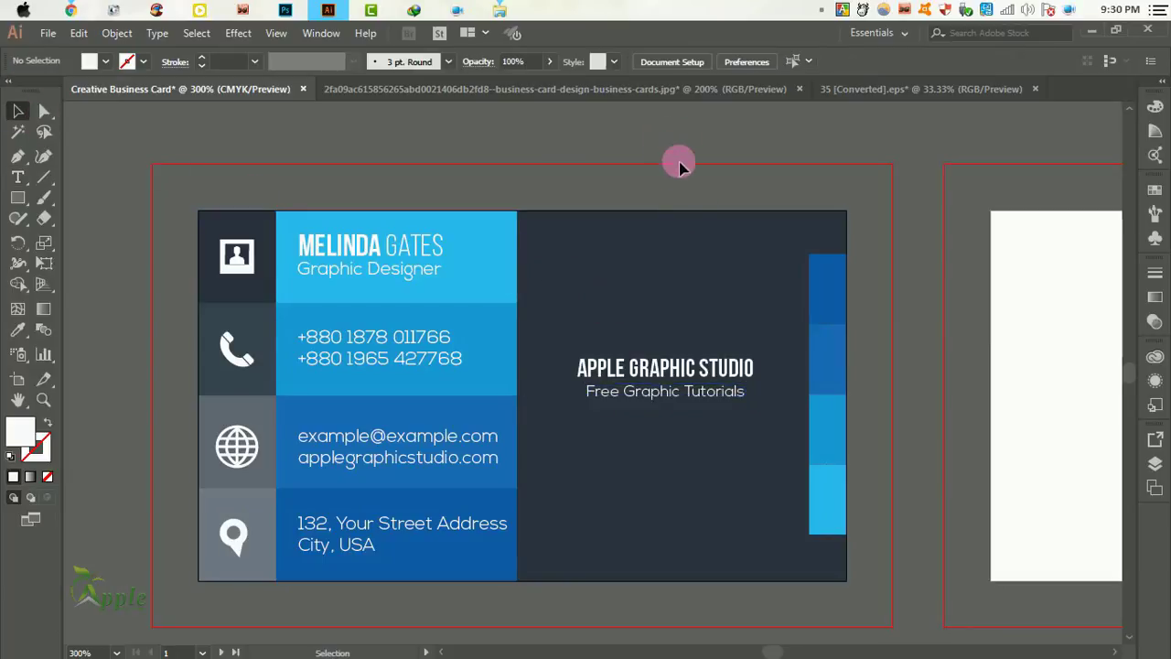
click(688, 388)
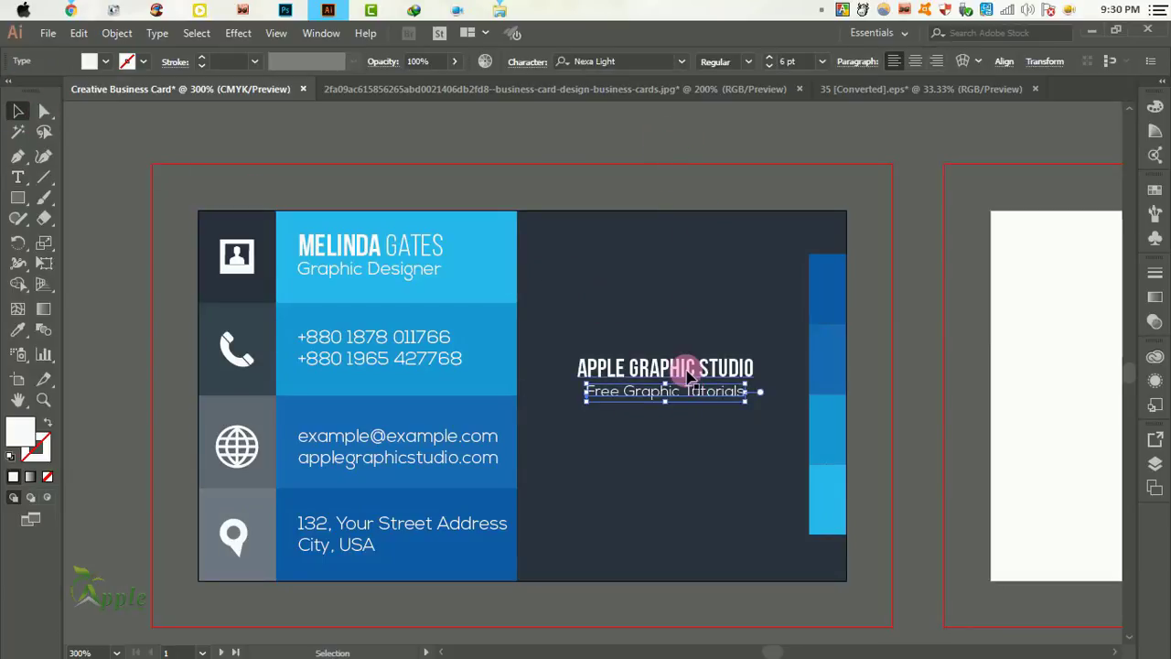
Step: Group the APPLE GRAPHIC STUDIO name with its tagline
click(117, 33)
click(183, 81)
click(549, 176)
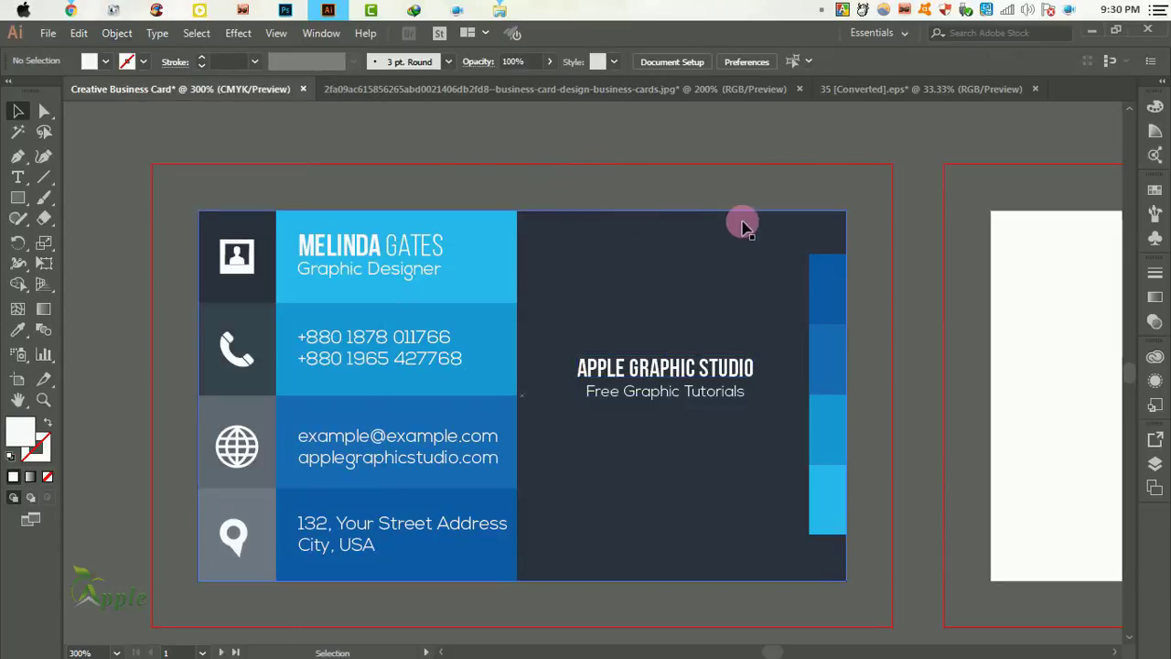
Step: Lock the card's dark navy background rectangle in place
click(723, 256)
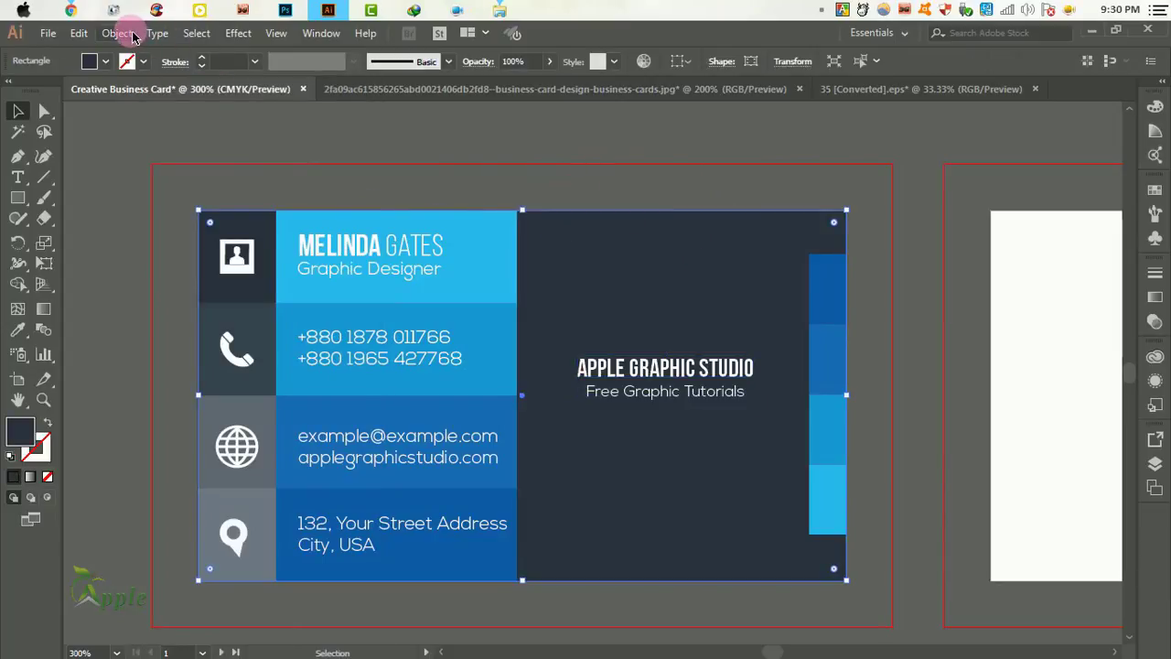
click(118, 35)
mouse_move(180, 122)
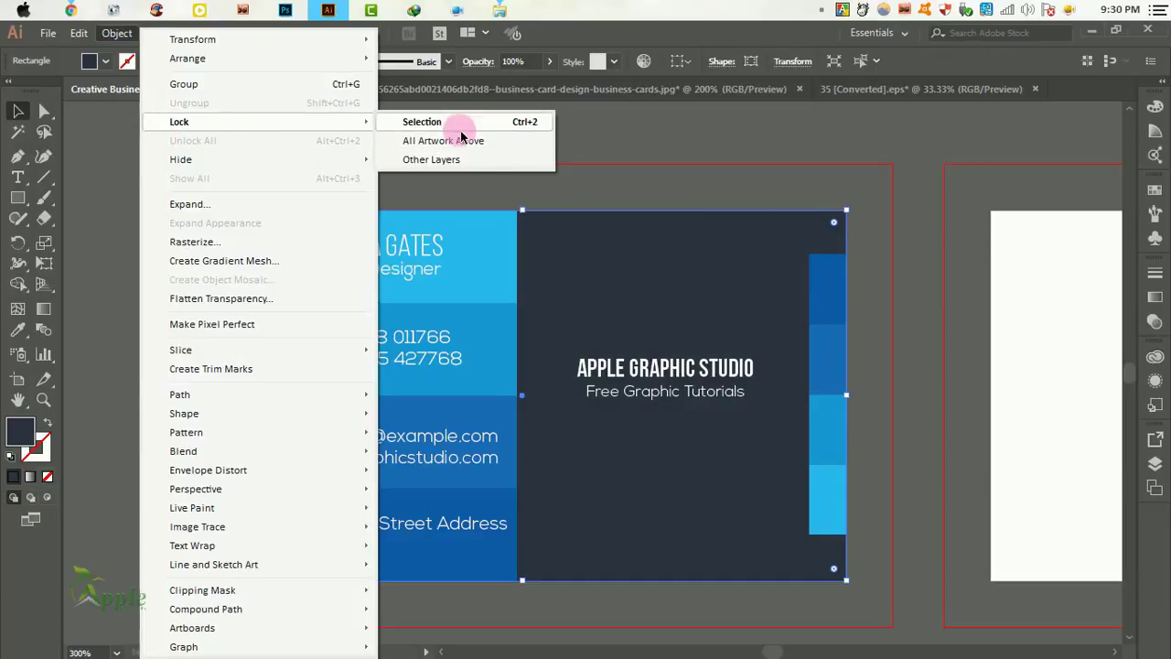
click(492, 128)
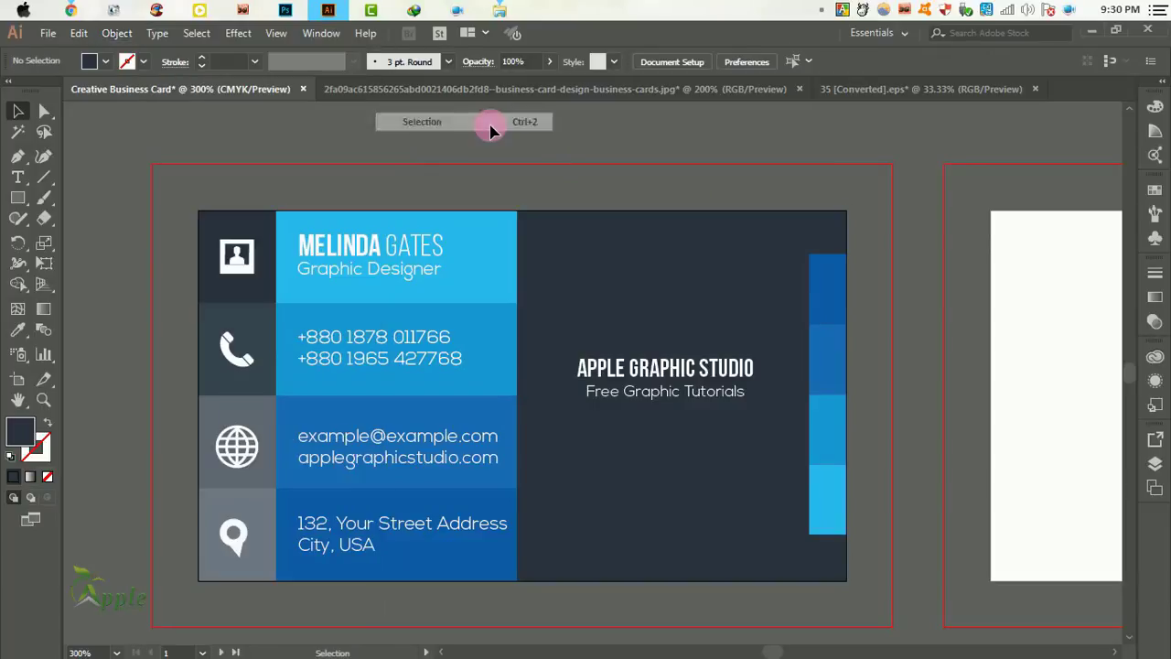
drag(678, 312, 702, 343)
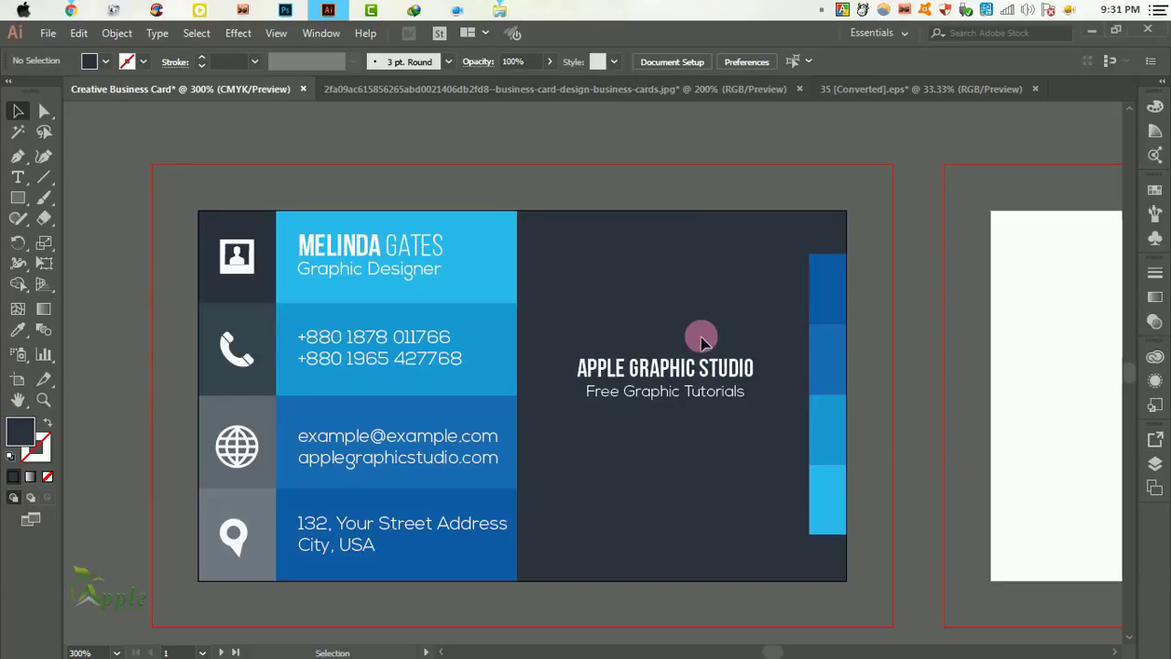
drag(771, 400, 749, 440)
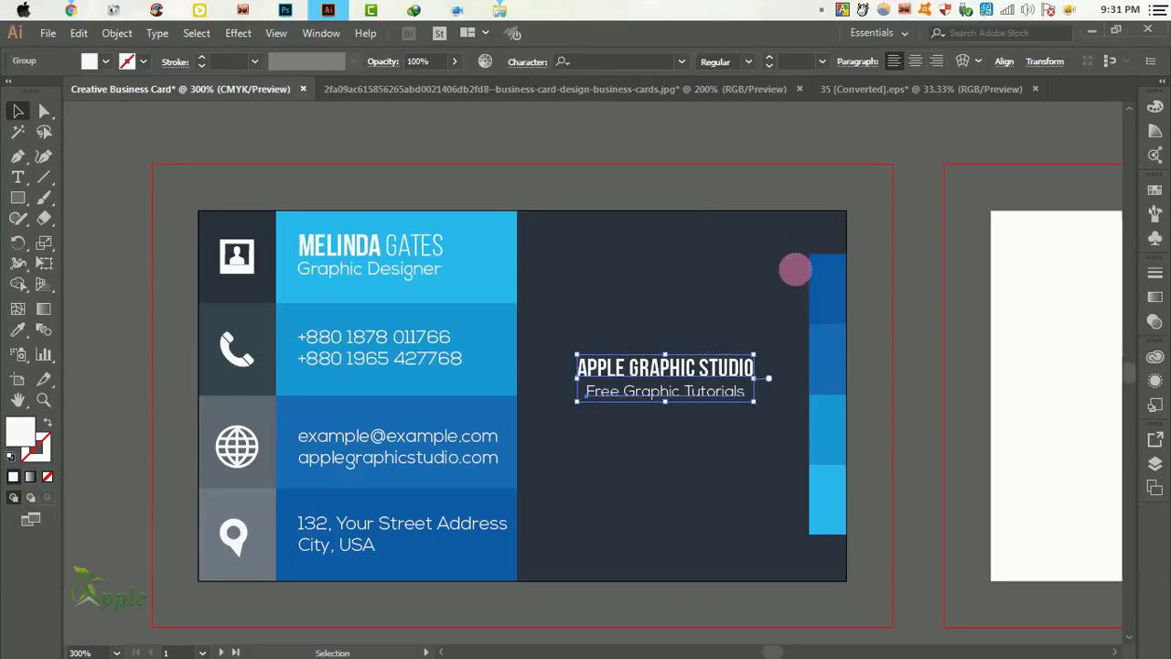
click(842, 346)
Step: Ungroup the stack of blue bars on the right
click(116, 33)
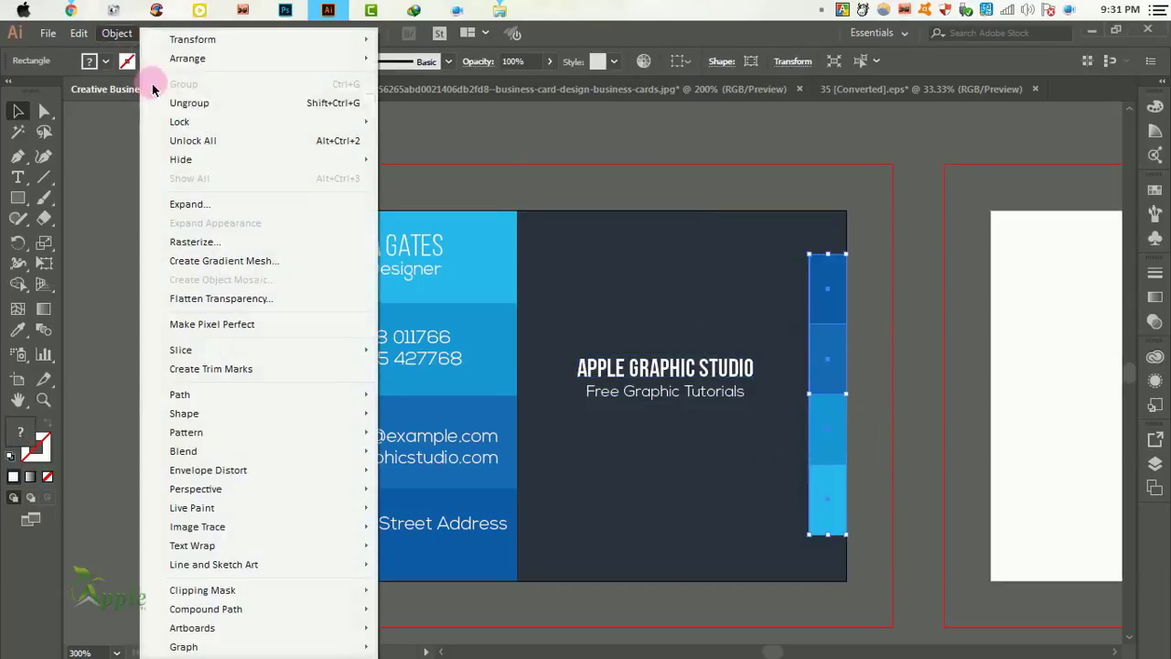
click(252, 105)
click(473, 162)
Step: Group the name, job title, phone, email and address texts together
click(478, 226)
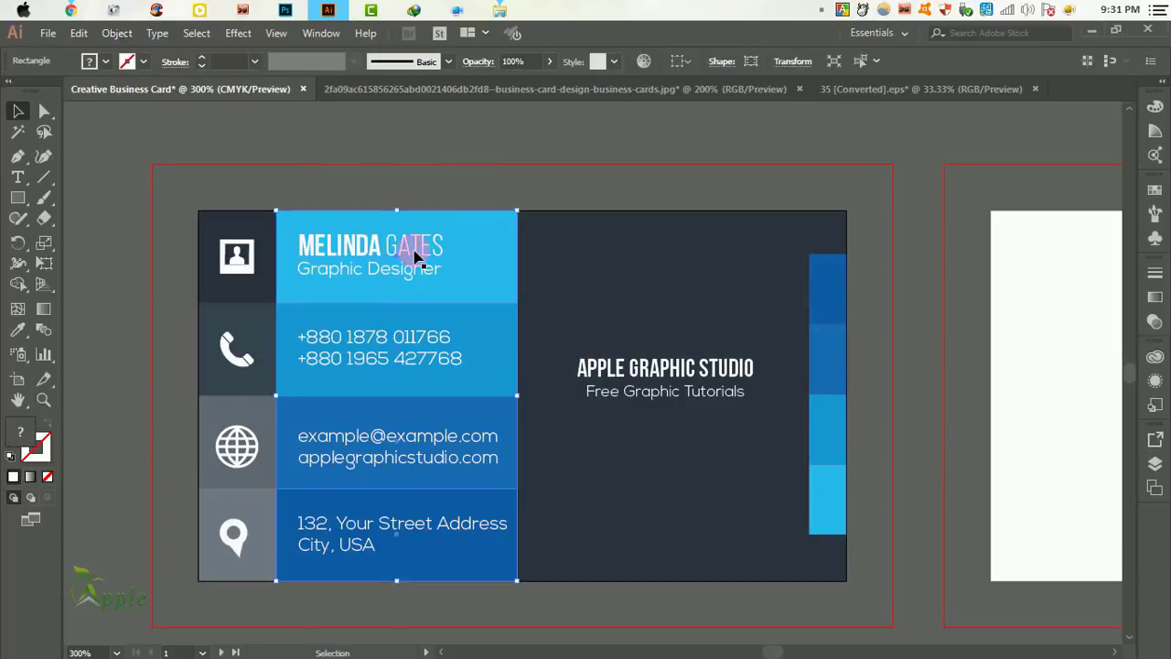
click(412, 252)
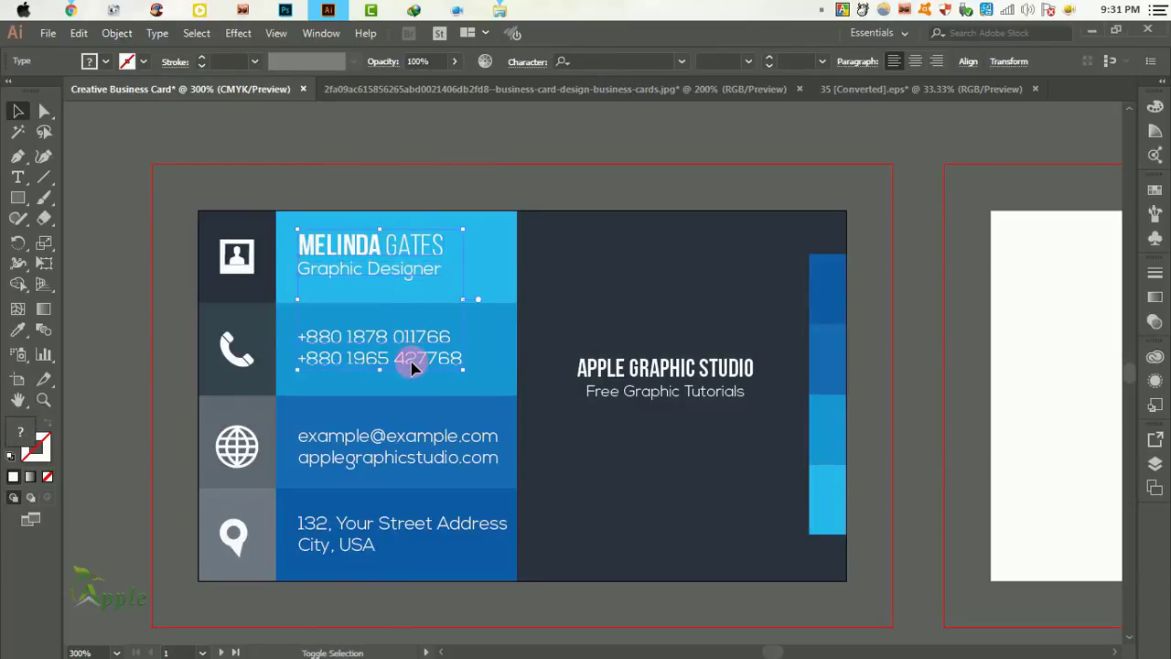
click(572, 183)
click(439, 246)
shift+click(378, 436)
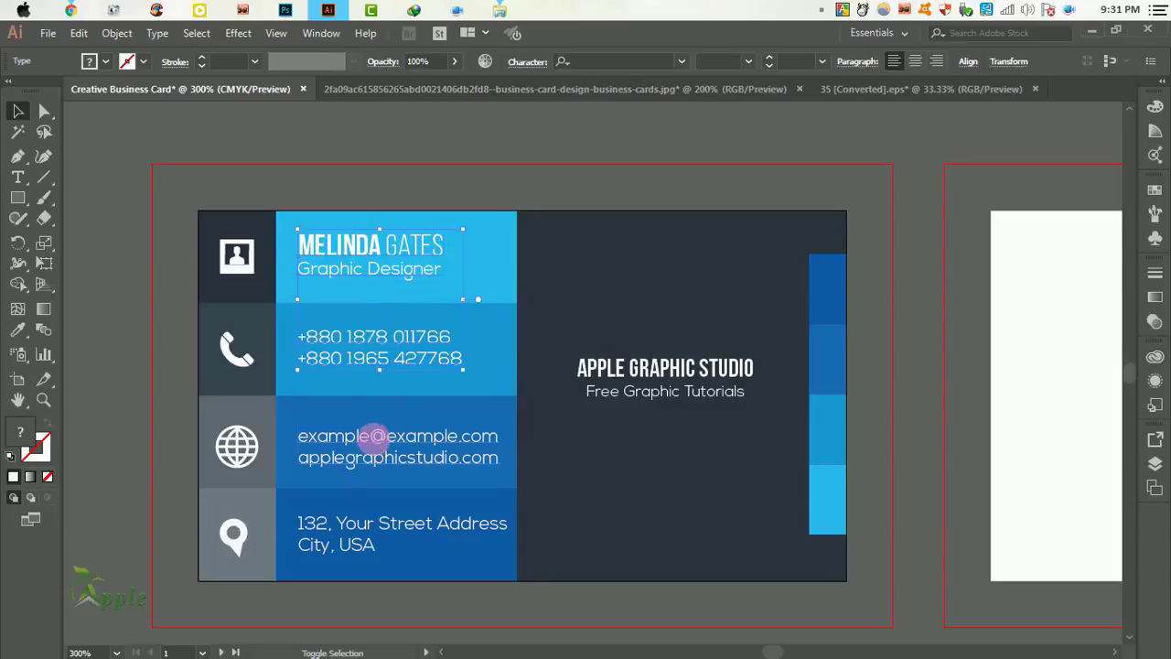
click(116, 33)
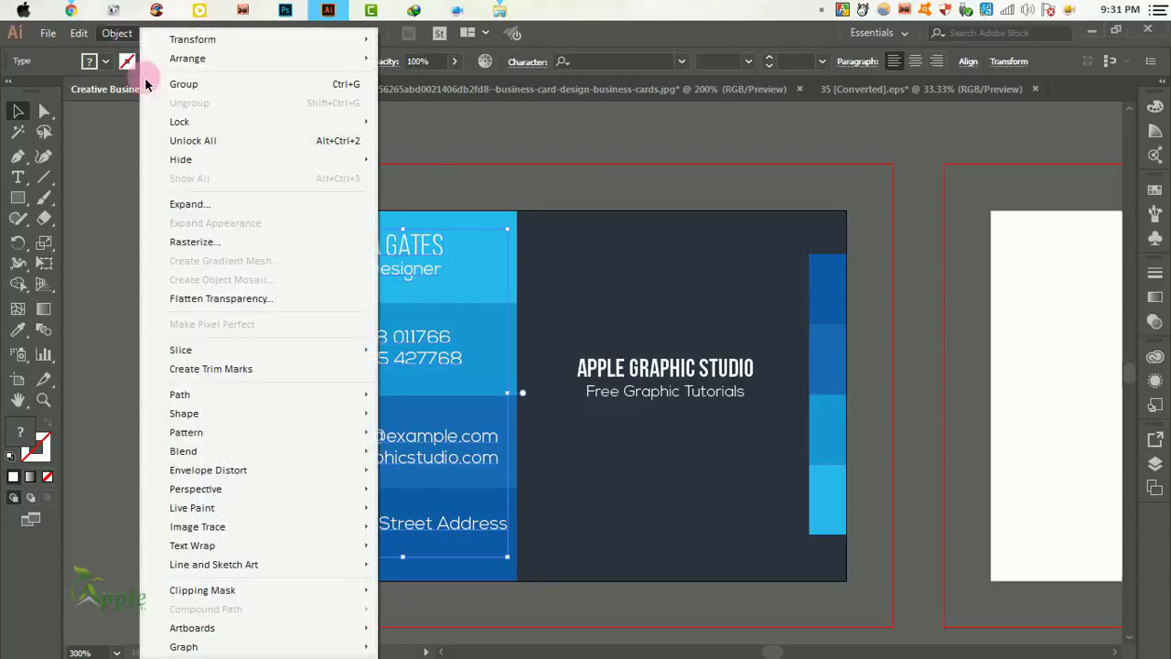
click(212, 89)
click(497, 199)
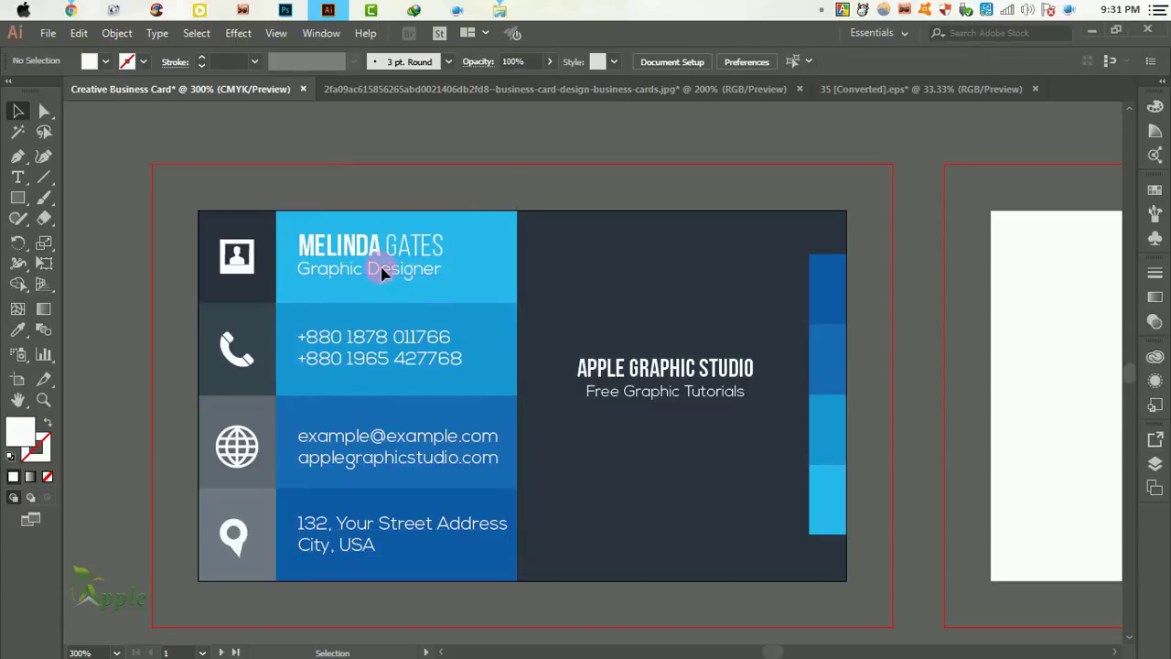
click(382, 265)
Step: Group the profile, phone, globe and location pin icons as one unit
click(230, 254)
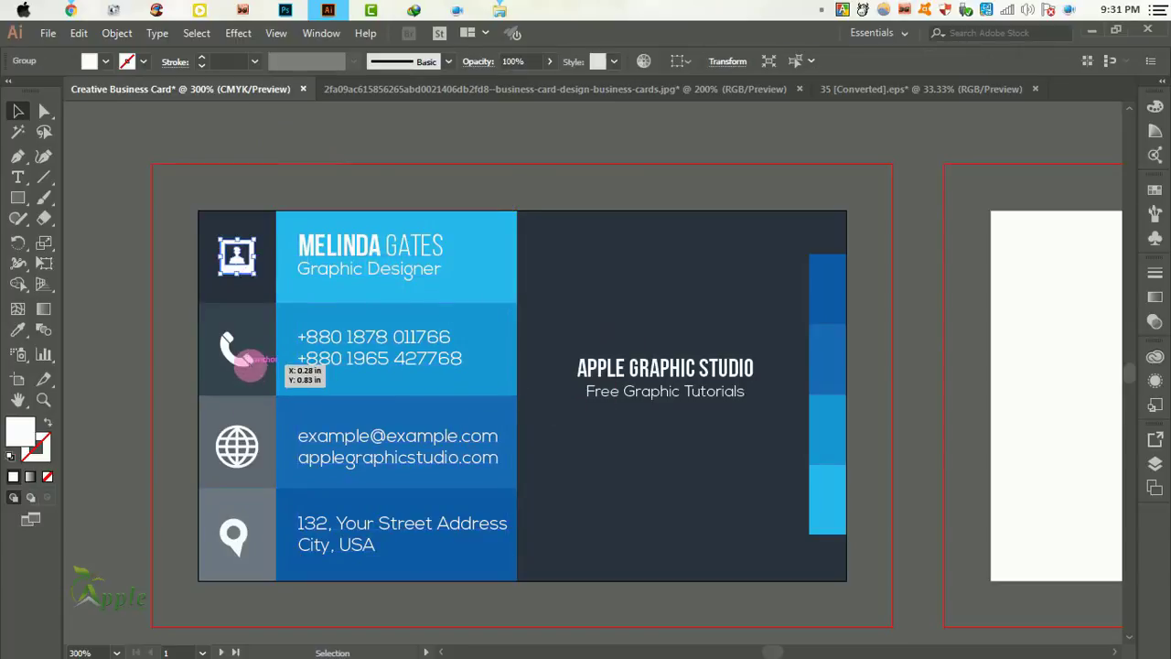
shift+click(238, 350)
shift+click(236, 445)
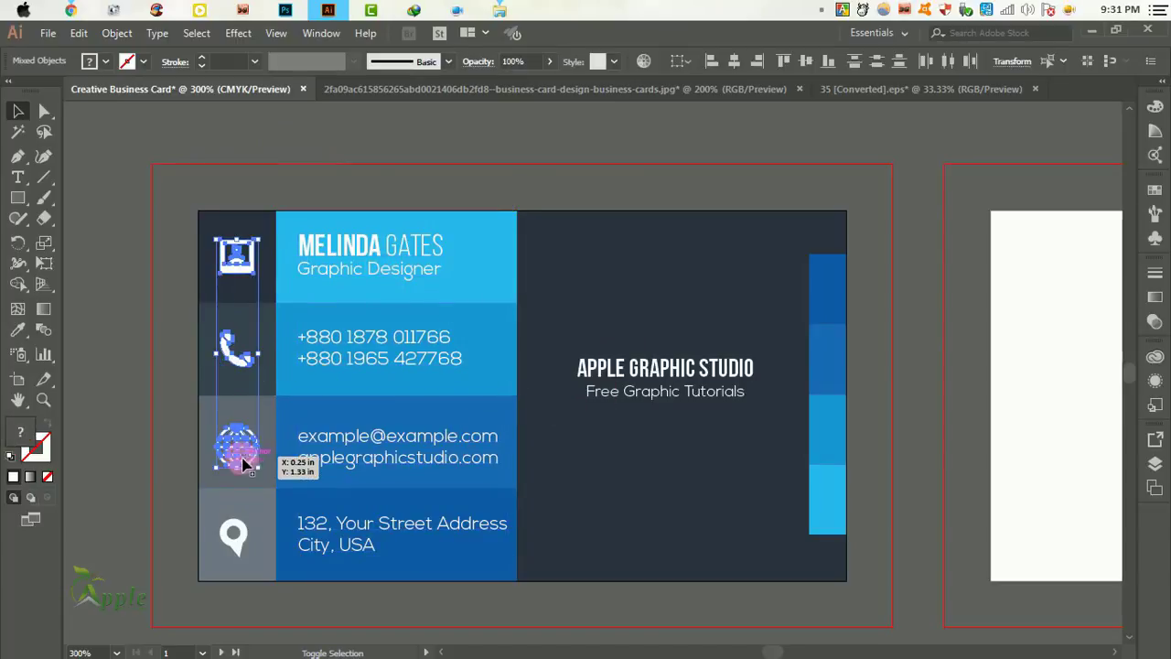
shift+click(235, 536)
click(116, 33)
click(174, 81)
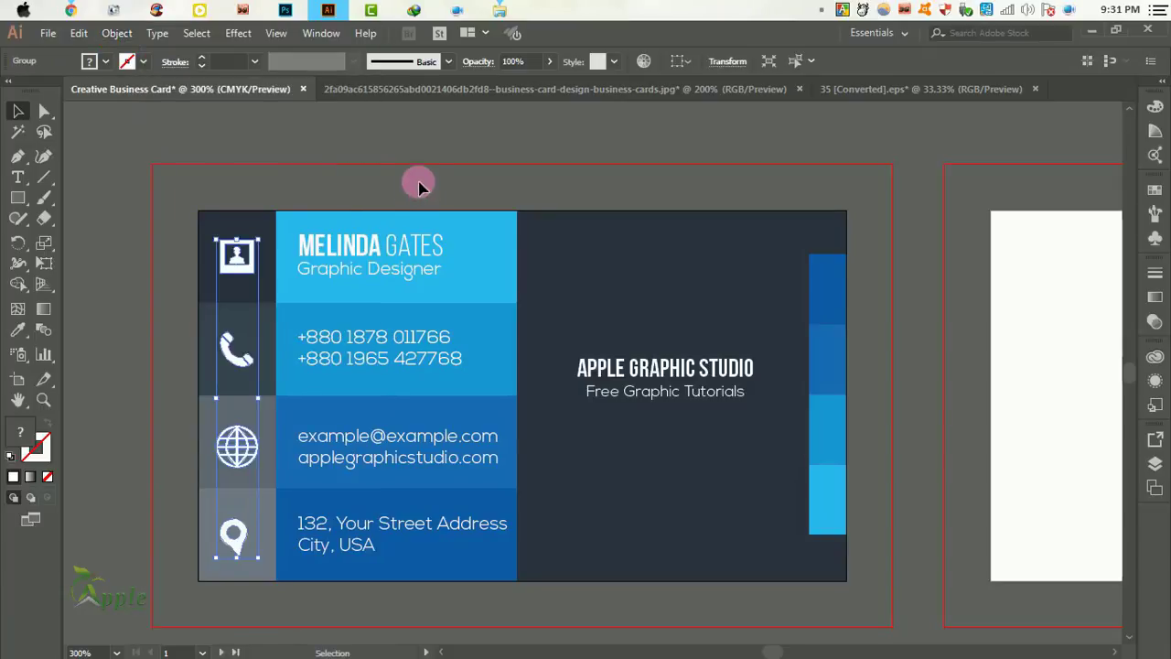
click(934, 322)
Step: Sample the card's dark navy with the Eyedropper and copy its 2B323E hex code
drag(933, 322, 676, 314)
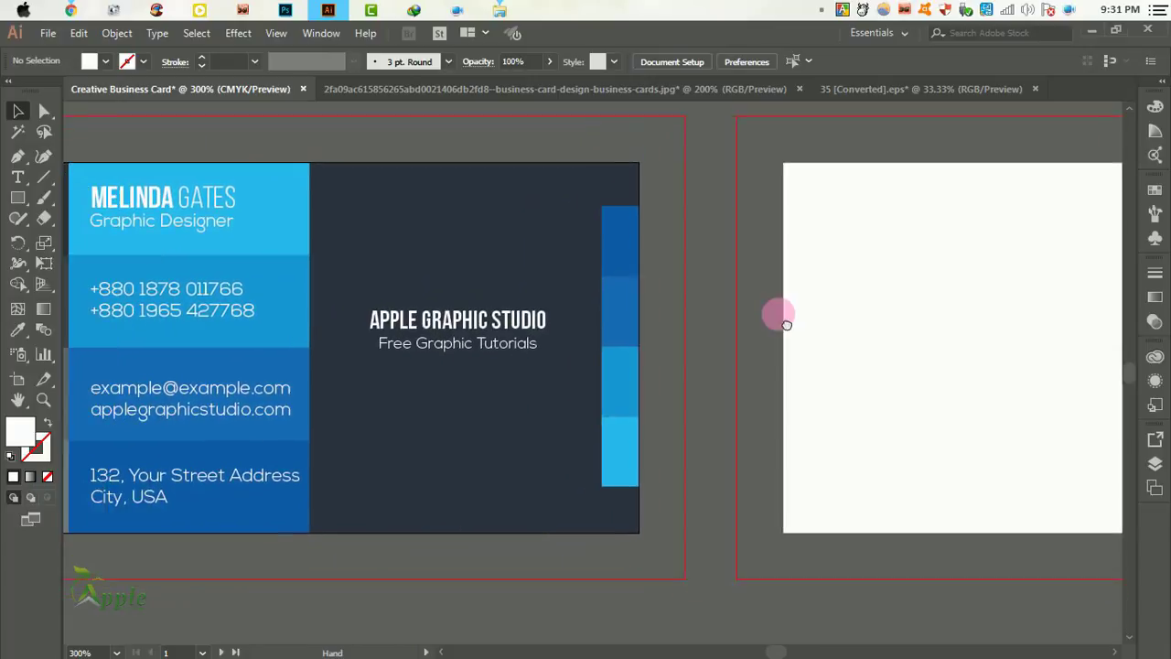
drag(302, 321, 855, 313)
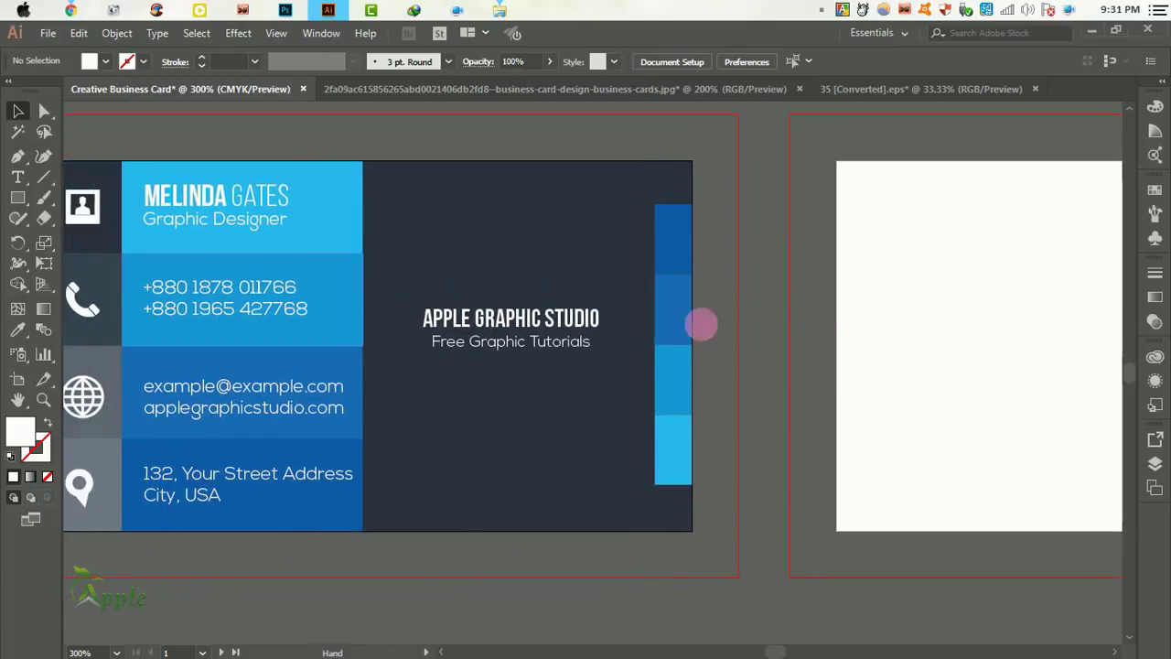
click(19, 355)
click(87, 438)
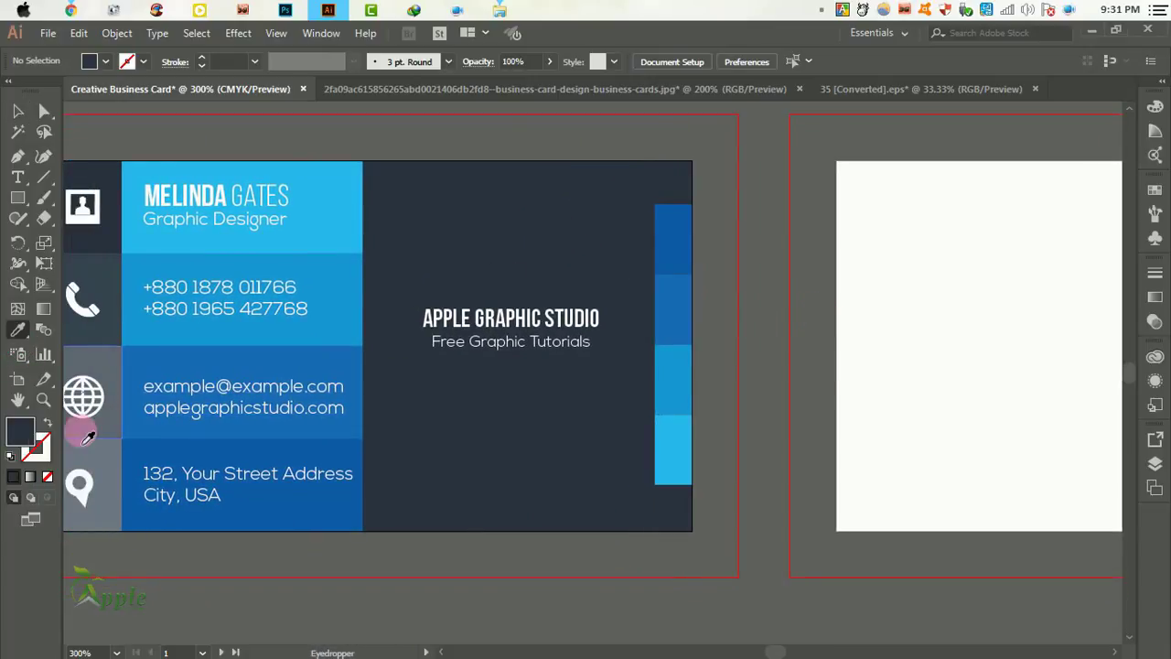
double_click(25, 435)
drag(948, 609, 891, 606)
right_click(919, 606)
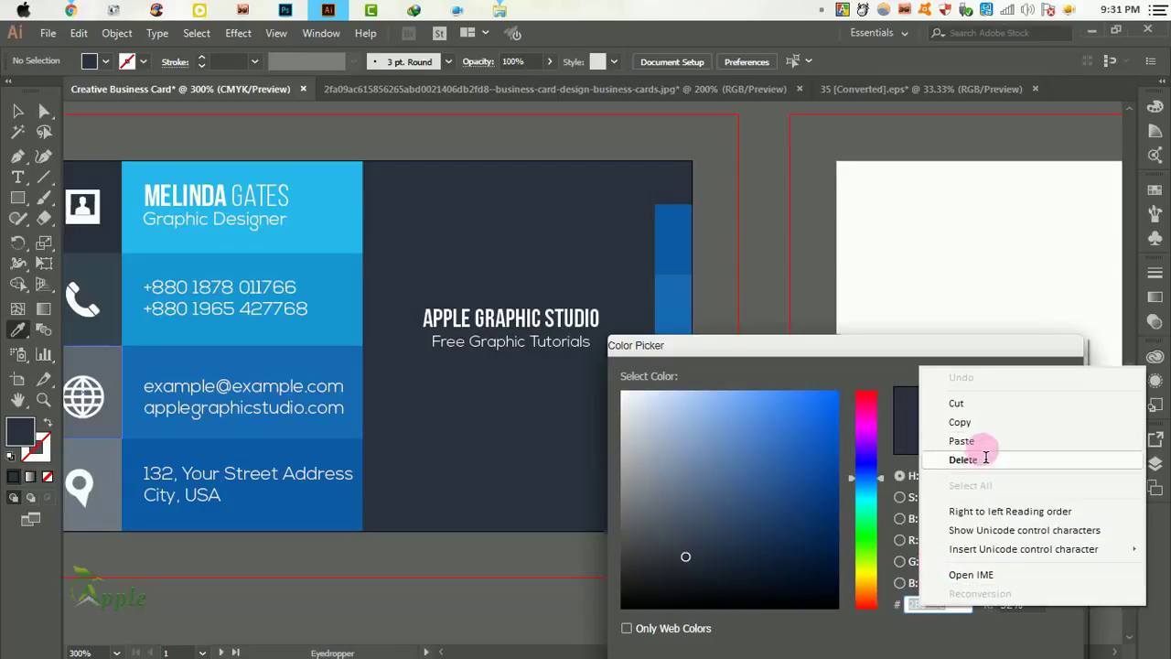
click(979, 424)
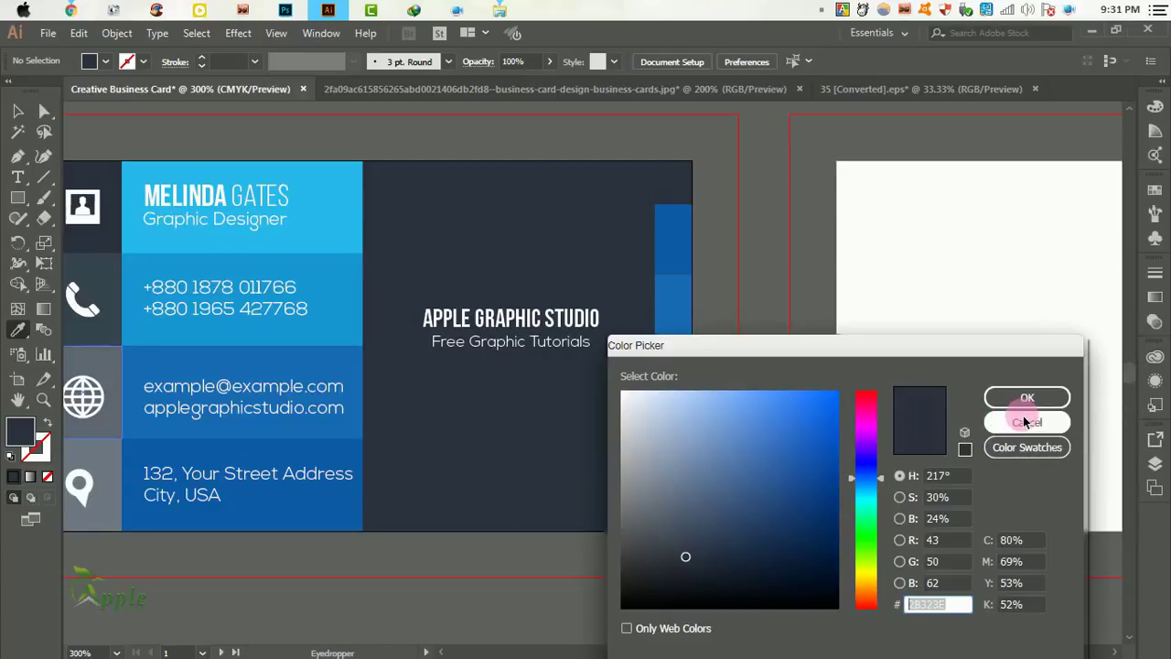
click(1027, 397)
Step: Draw a navy rectangle covering the whole second artboard
scroll(965, 397, right, 7)
scroll(698, 361, right, 3)
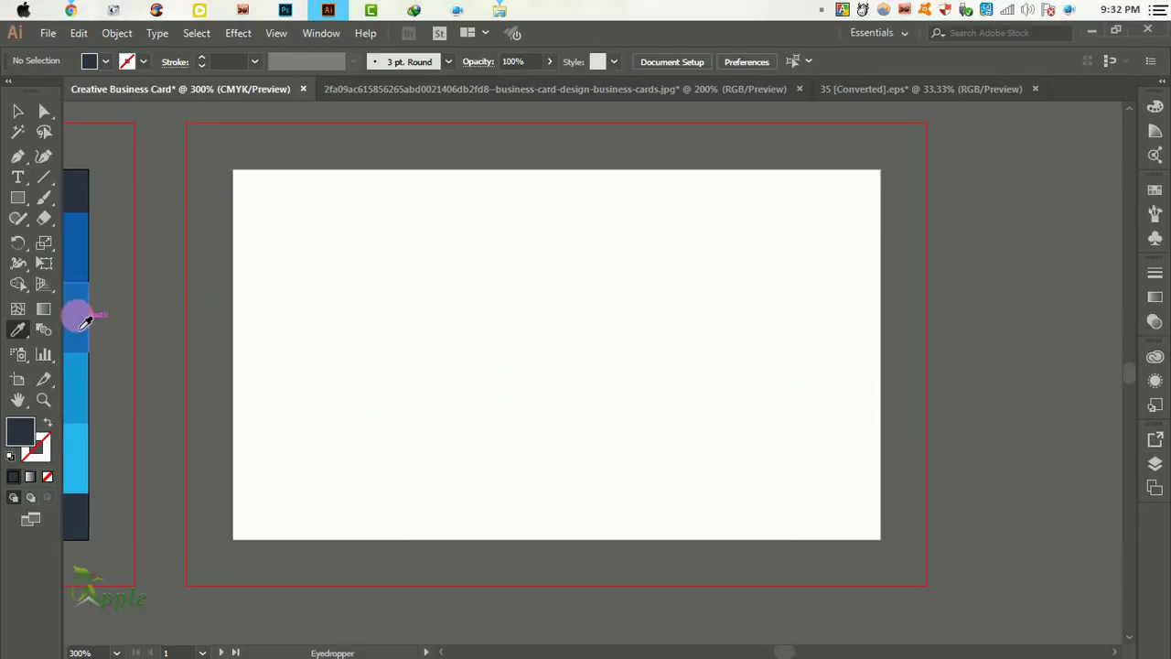
click(18, 197)
mouse_move(234, 170)
mouse_down()
mouse_move(835, 540)
mouse_move(880, 538)
mouse_up()
click(18, 111)
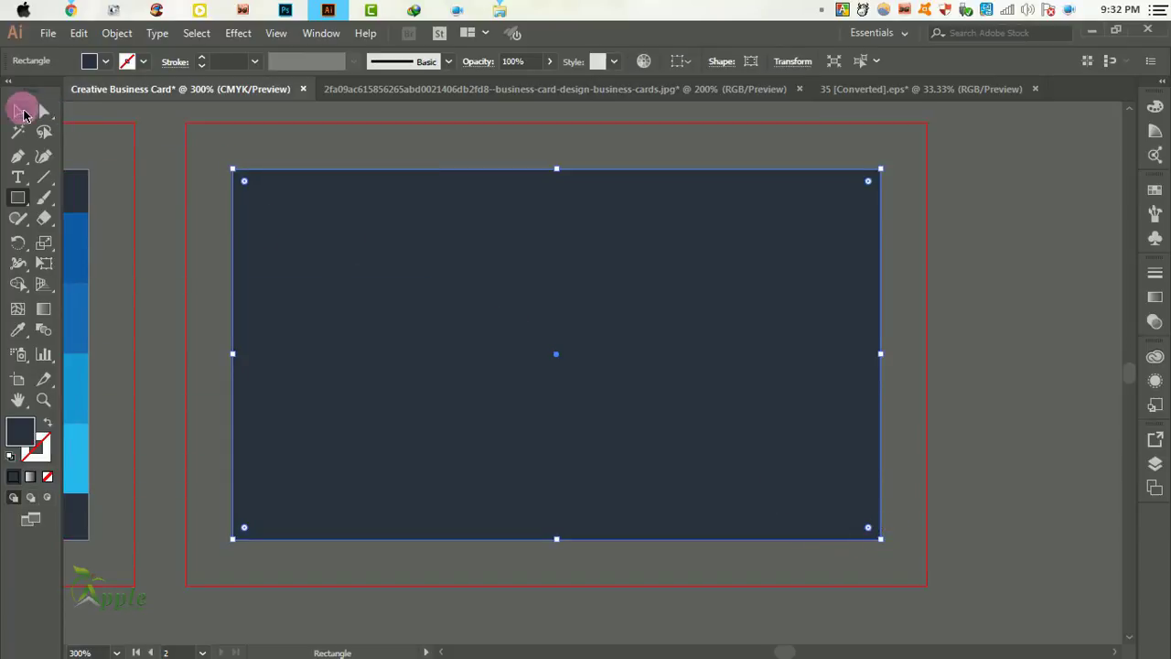
click(360, 131)
Step: Copy the left column of tiles from the front card and paste it onto the back
scroll(537, 411, left, 5)
scroll(915, 403, left, 5)
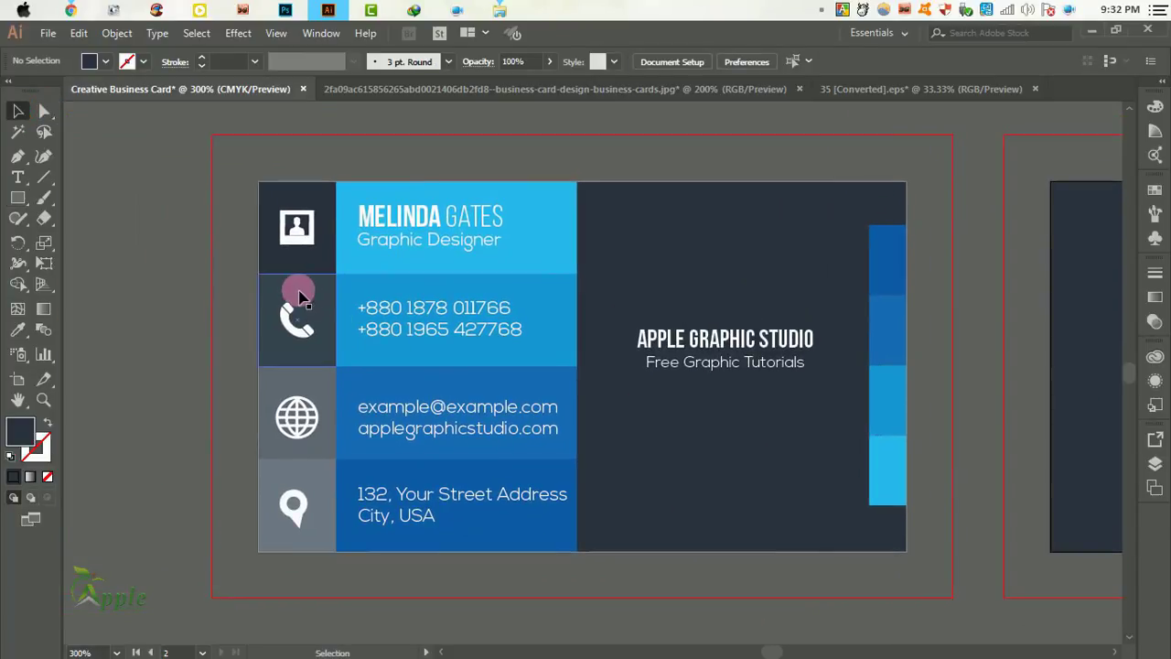
click(300, 295)
click(79, 32)
click(152, 118)
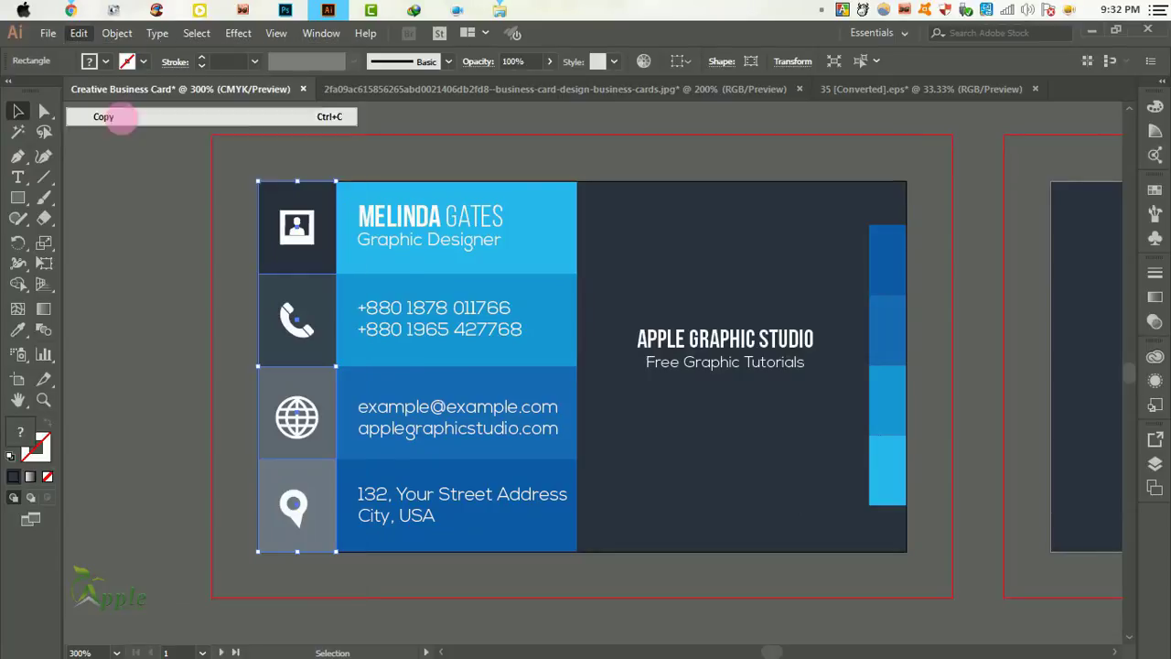
drag(888, 287, 491, 342)
click(548, 297)
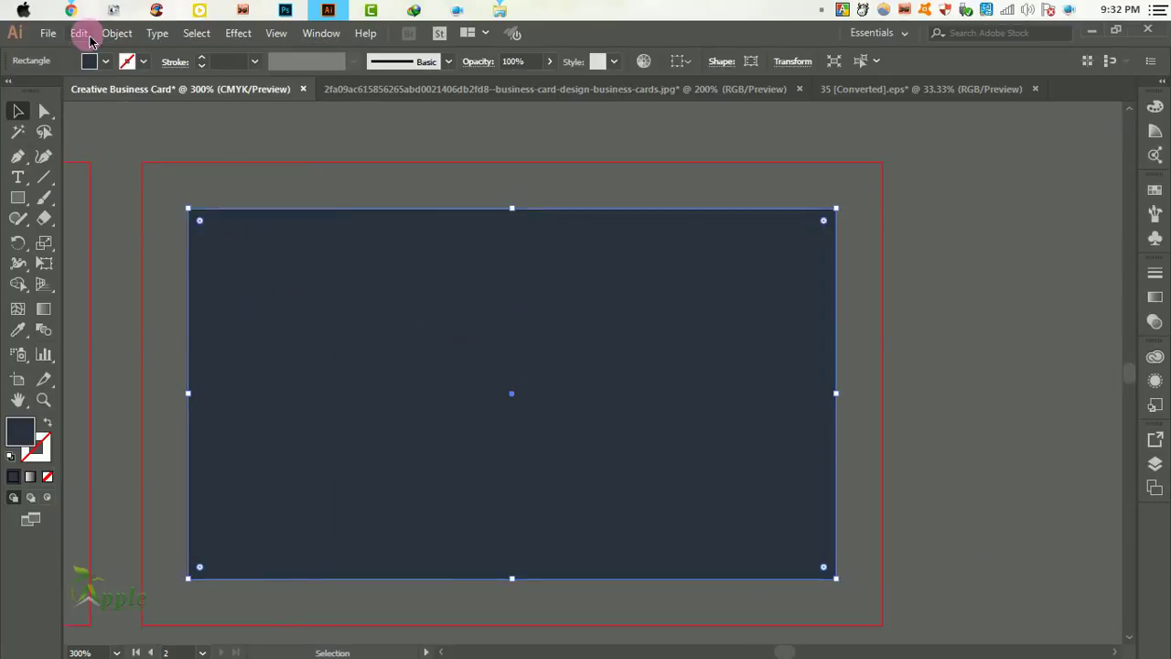
click(80, 33)
click(142, 129)
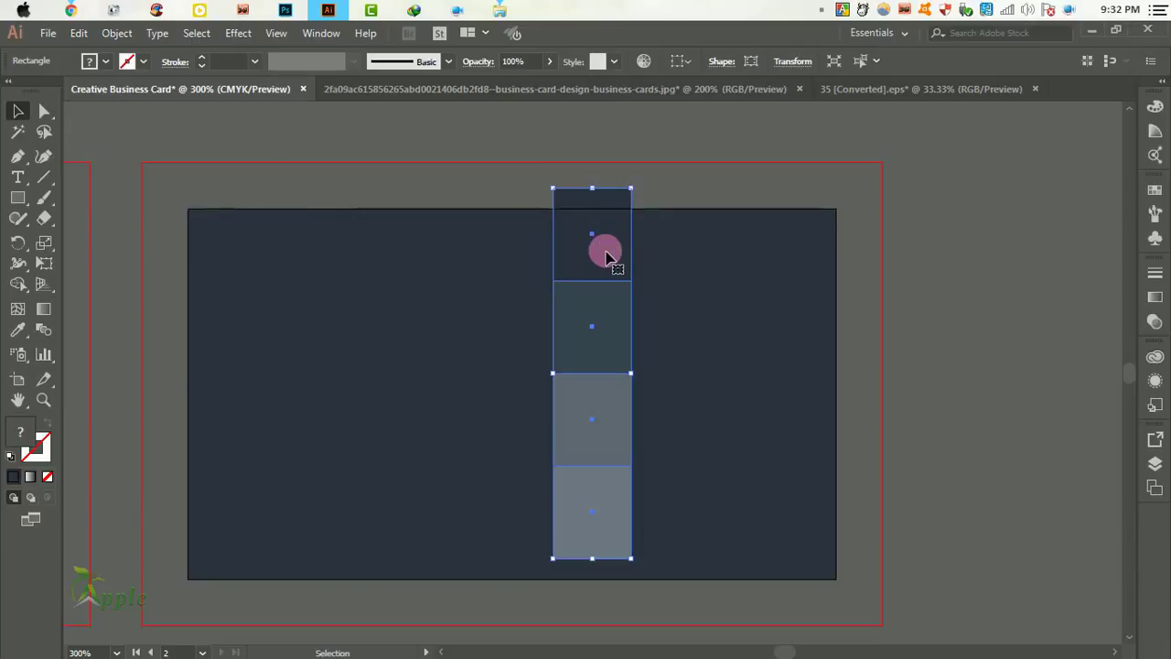
Step: Ungroup the pasted column and delete its top square
click(117, 33)
click(146, 97)
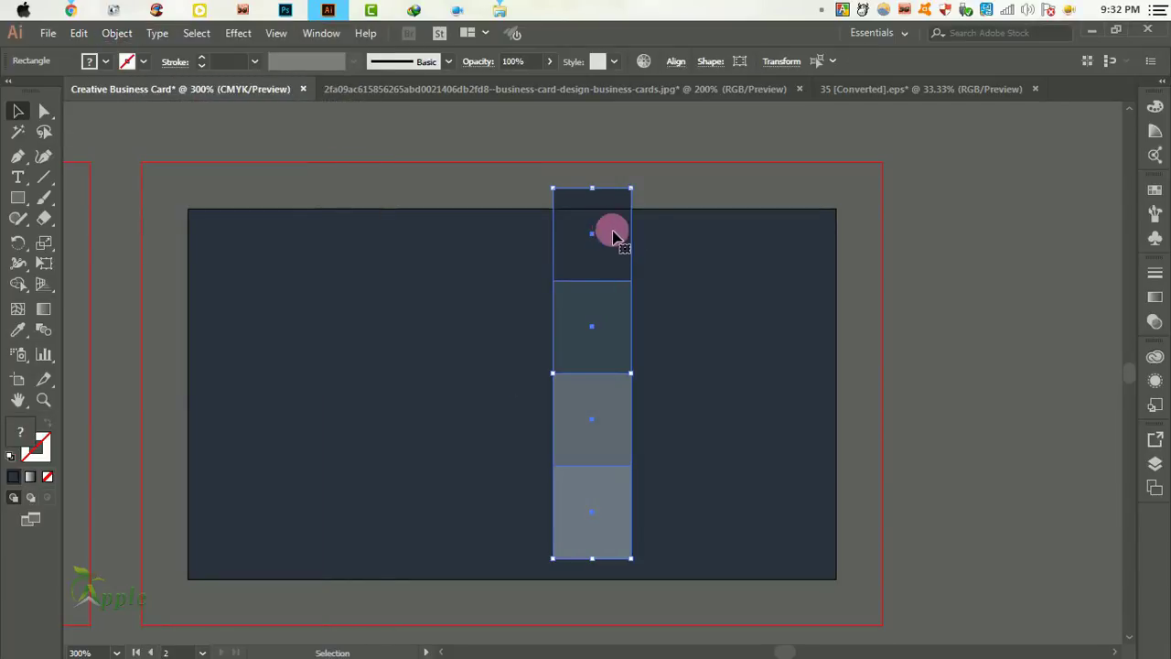
click(81, 33)
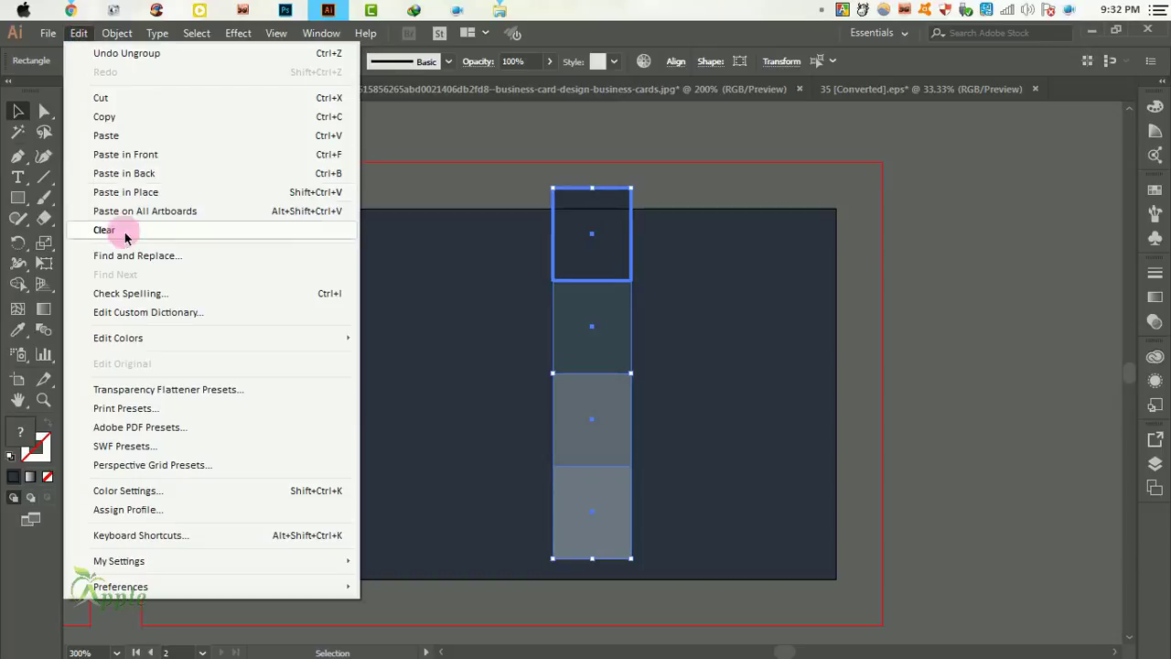
click(125, 231)
key(ctrl+z)
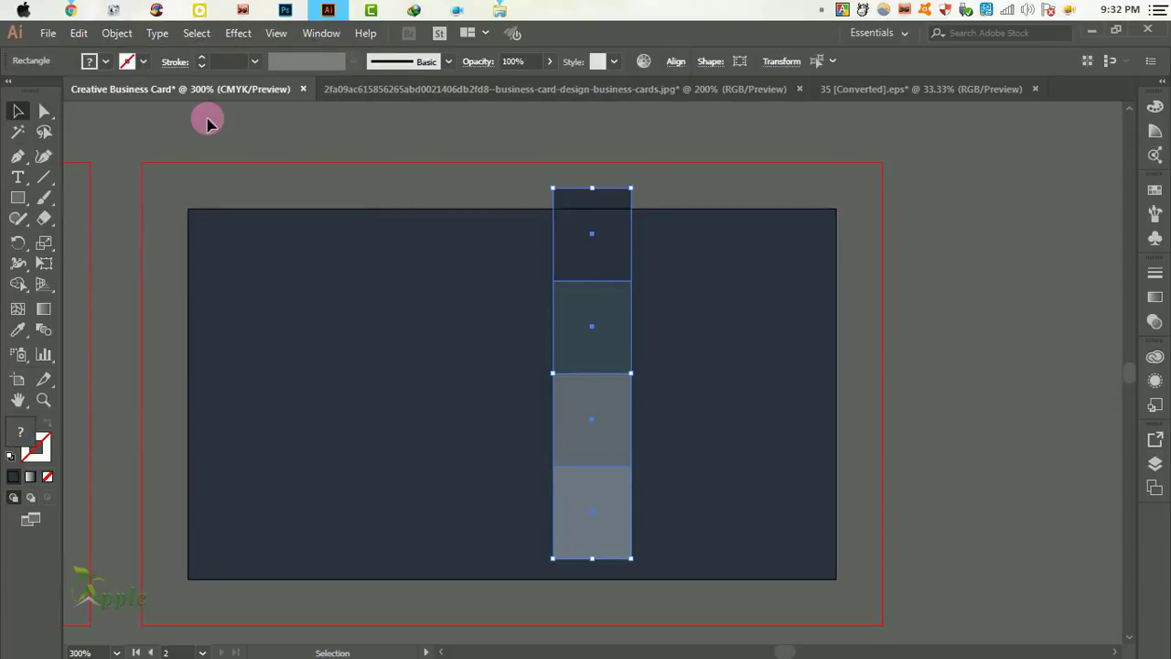
click(674, 191)
click(591, 220)
click(79, 33)
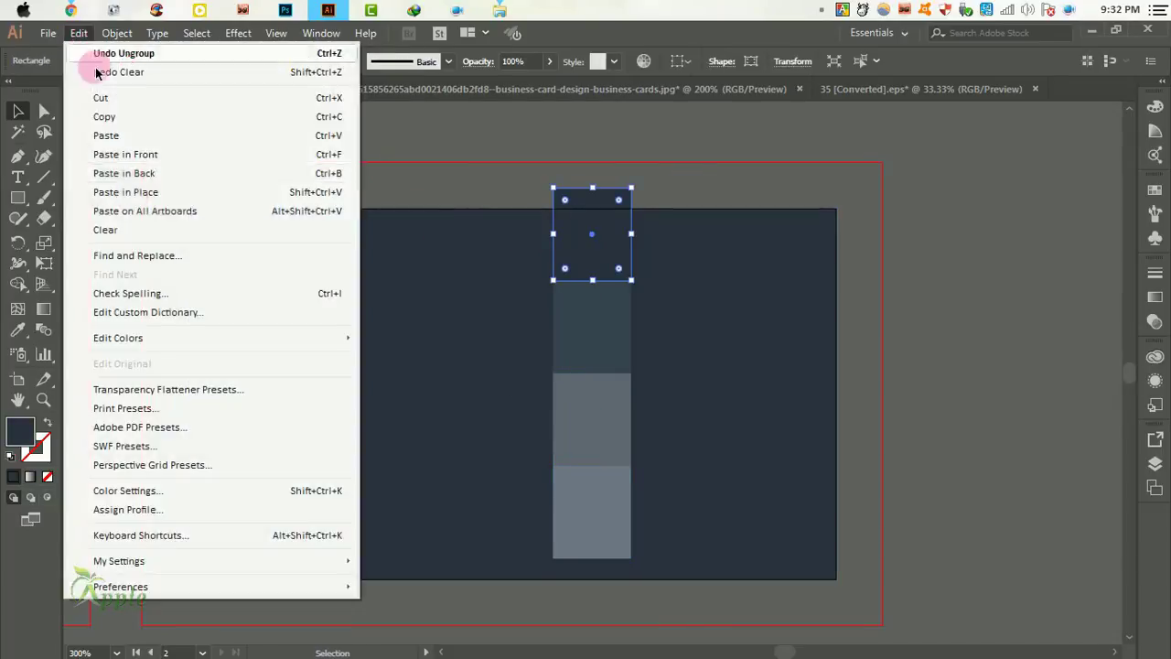
click(131, 231)
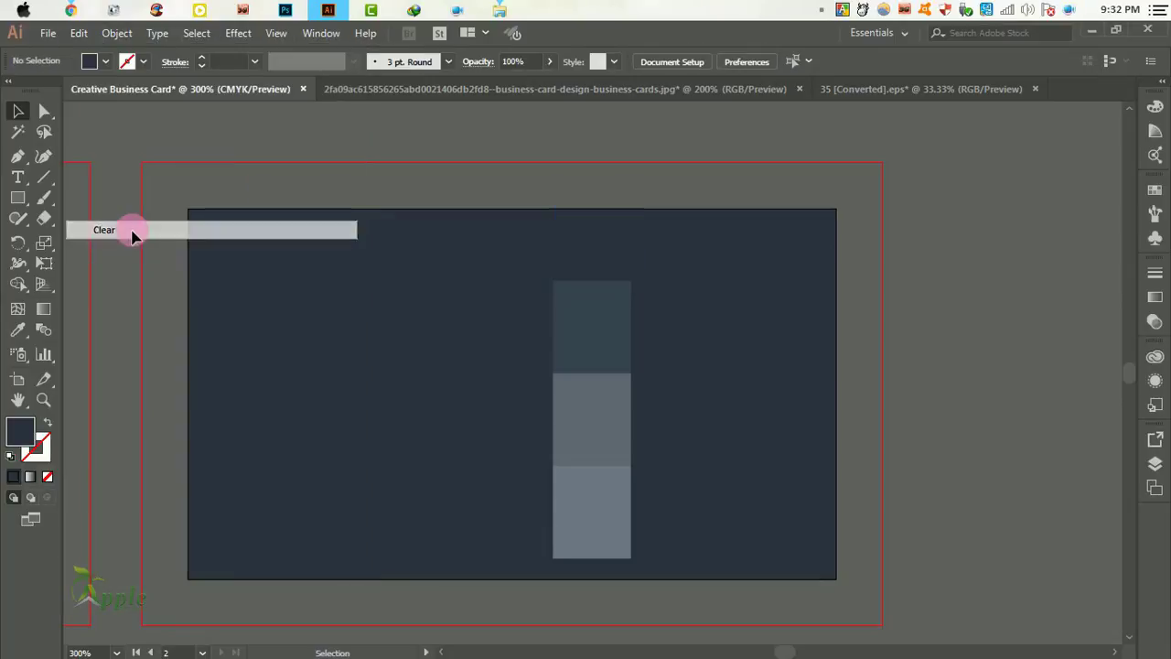
Step: Unlock all, move the three-square strip to the left edge, and copy it to the right edge
click(604, 311)
shift+click(607, 423)
shift+click(592, 510)
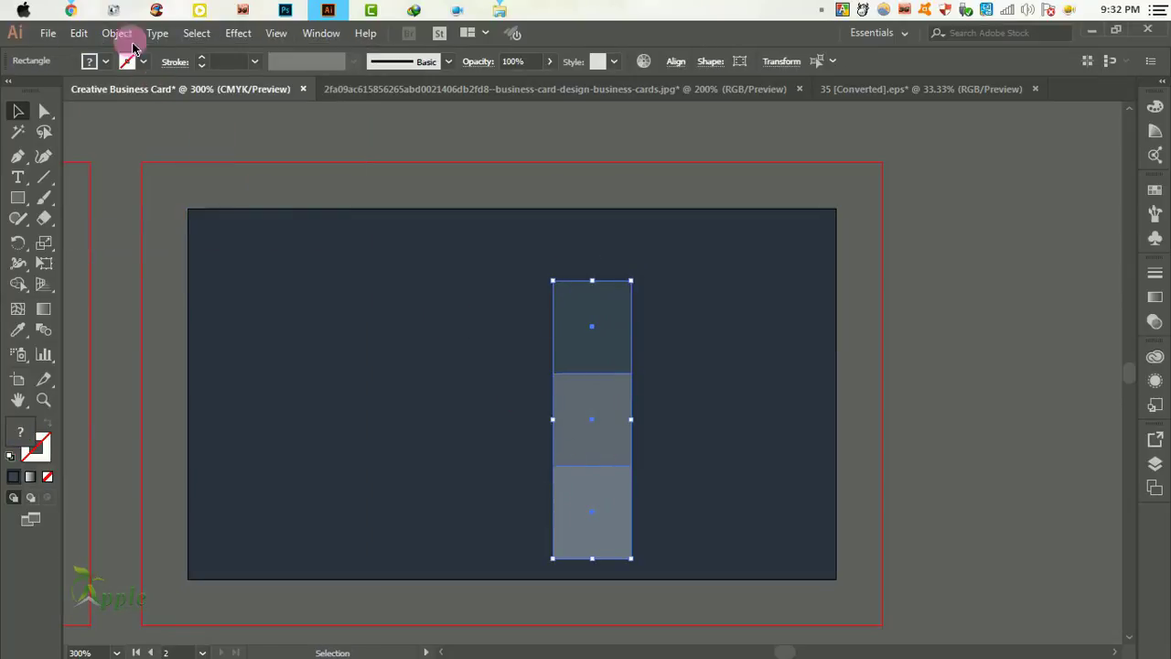
click(119, 35)
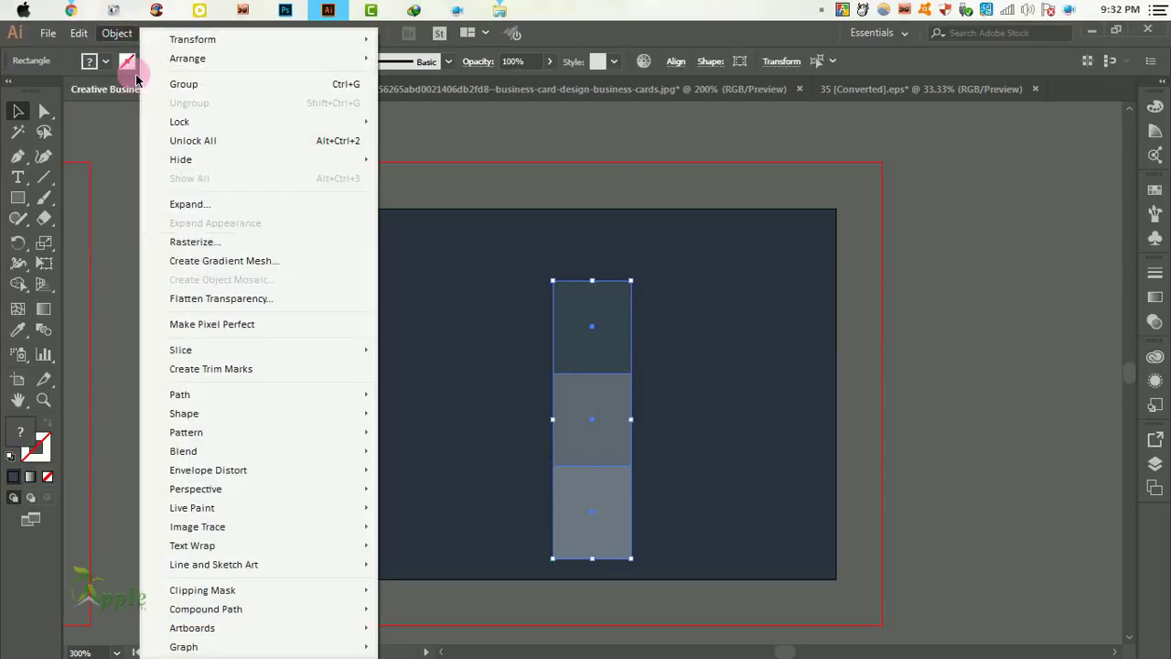
click(204, 141)
mouse_move(591, 398)
mouse_down()
mouse_move(215, 366)
mouse_move(253, 403)
mouse_move(241, 394)
mouse_up()
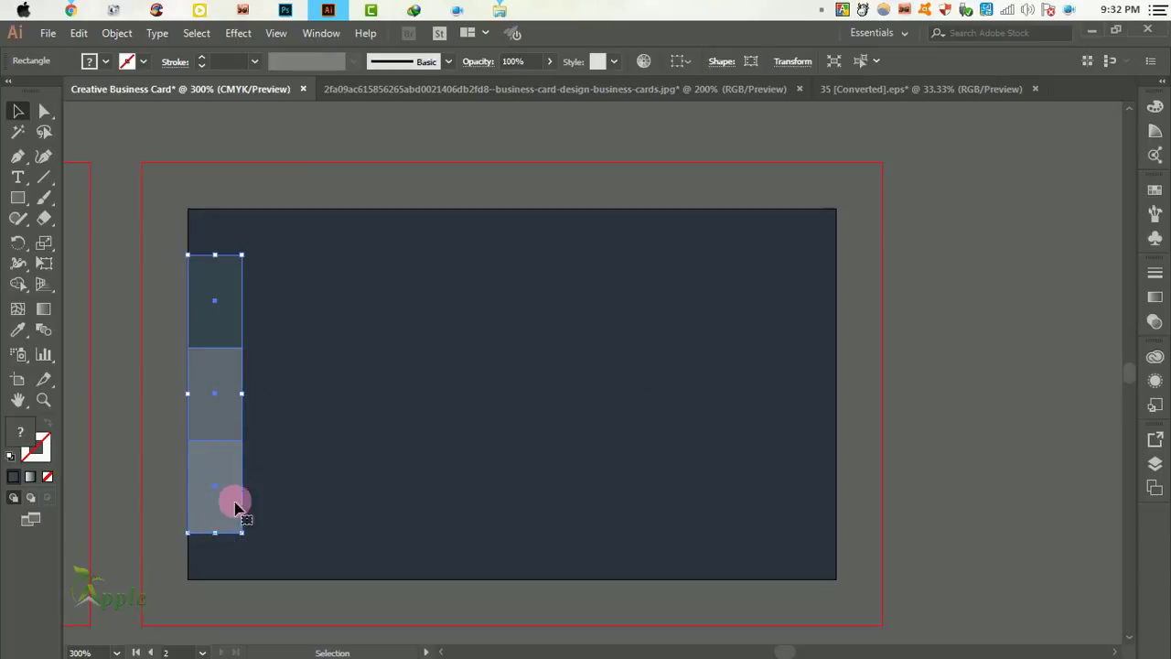
drag(219, 354, 815, 354)
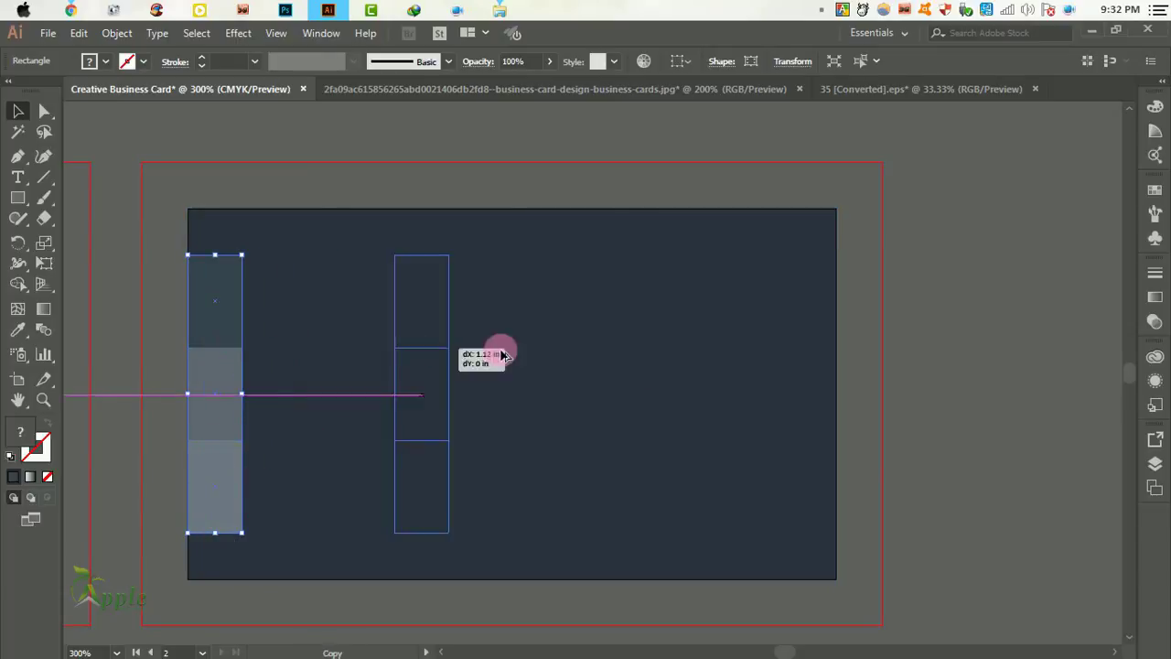
click(961, 337)
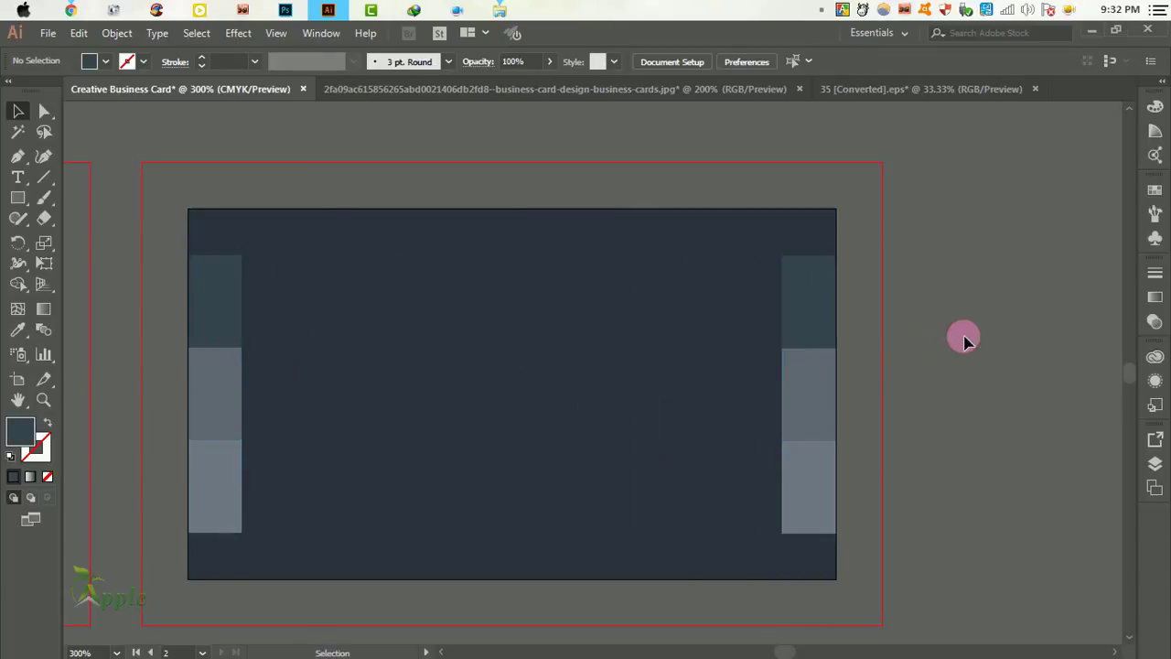
scroll(774, 458, left, 3)
scroll(784, 445, left, 5)
scroll(695, 412, left, 4)
Step: Drag a copy of the studio name and tagline group onto the card back
click(552, 361)
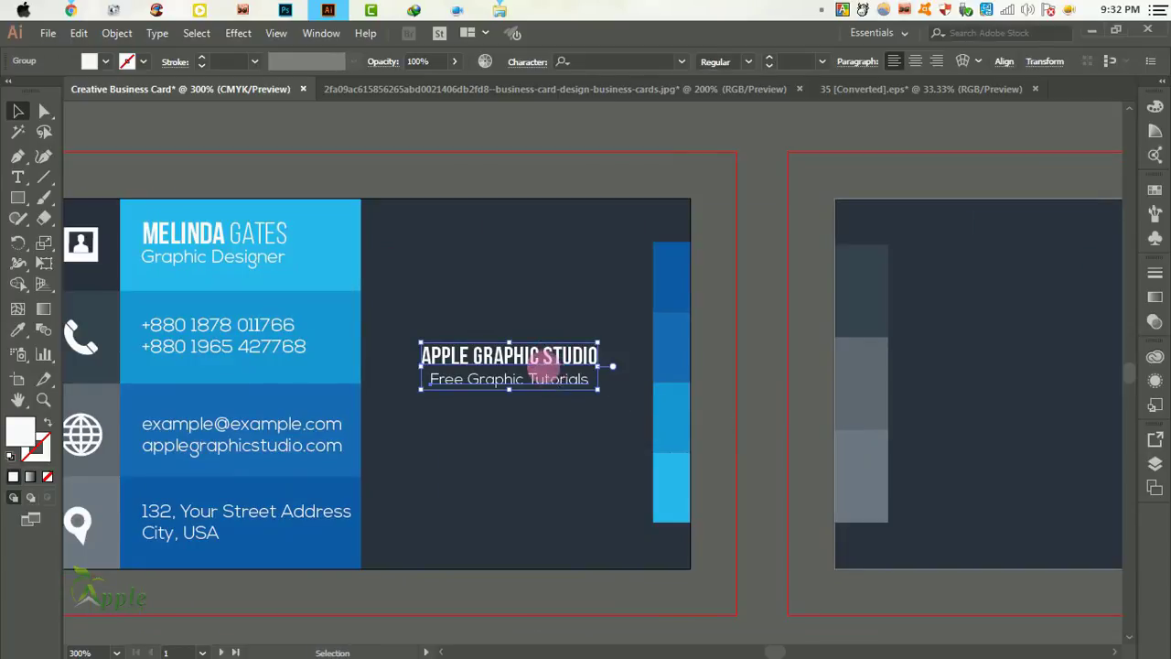
drag(543, 366, 1111, 374)
scroll(831, 484, right, 1)
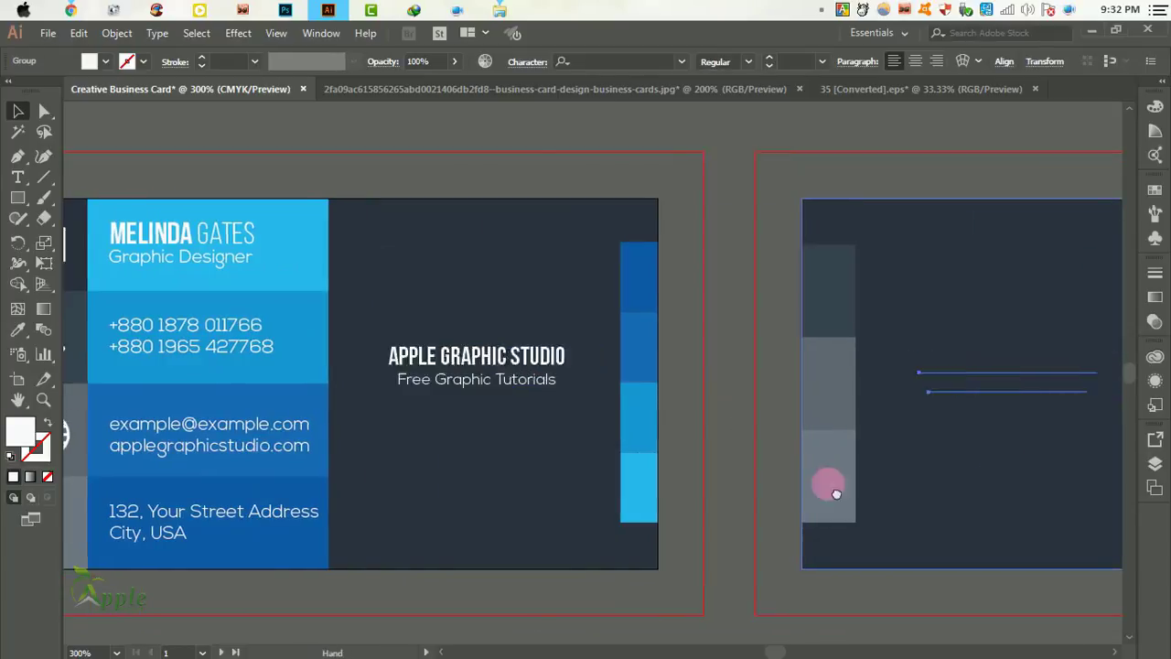
scroll(507, 403, right, 10)
Step: Lock the back card's navy background rectangle
drag(515, 386, 656, 360)
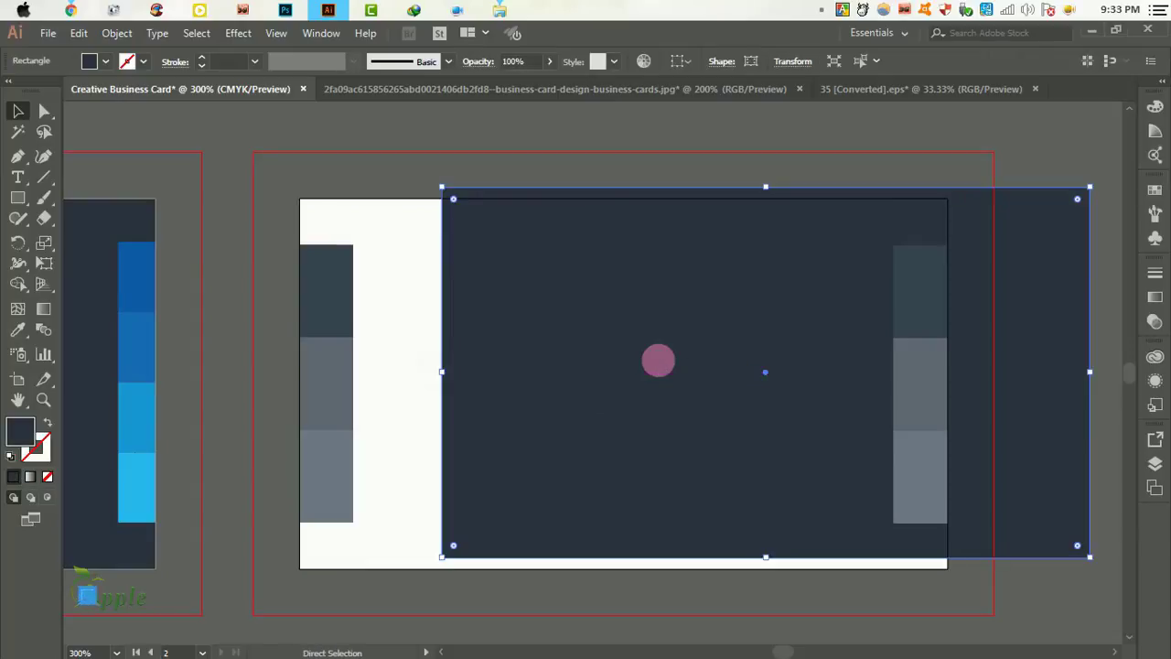
key(ctrl+z)
drag(468, 169, 503, 261)
click(117, 33)
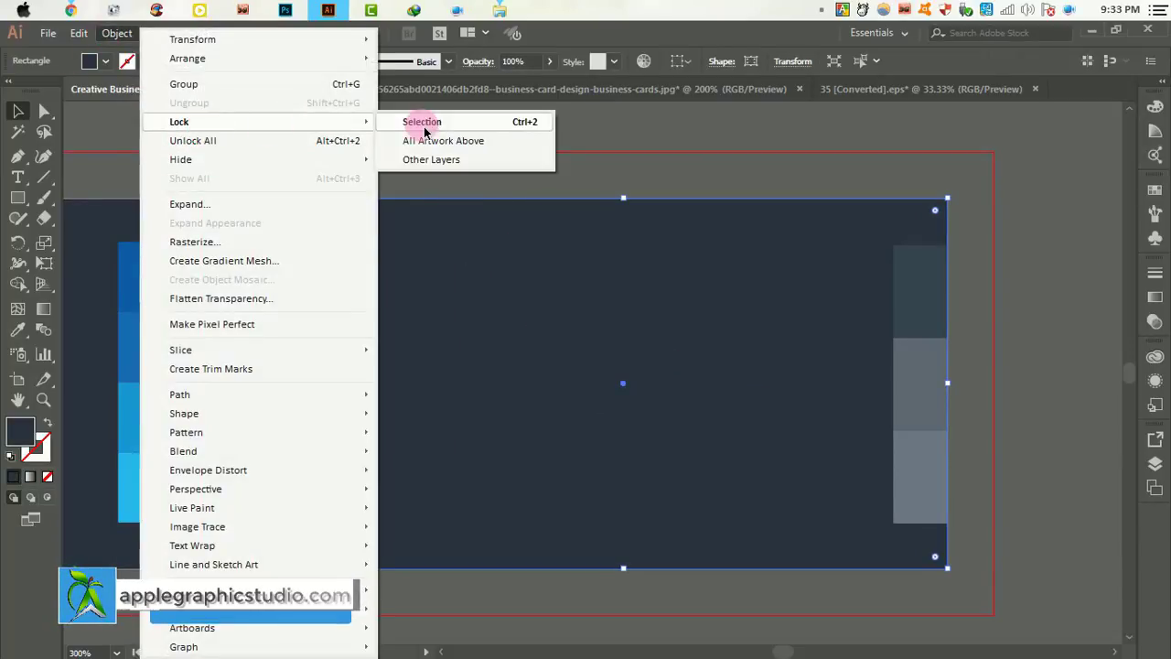
click(455, 119)
Step: Bring the copied text in front of the background and centre it on the card back
drag(566, 316, 563, 421)
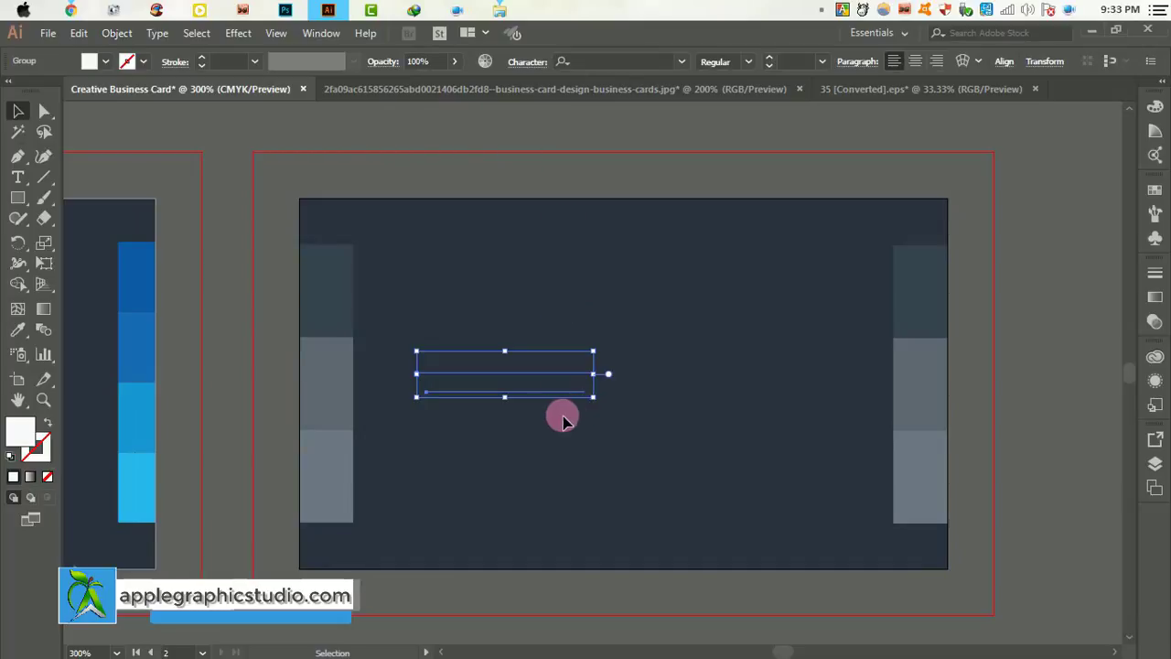
right_click(516, 388)
mouse_move(561, 557)
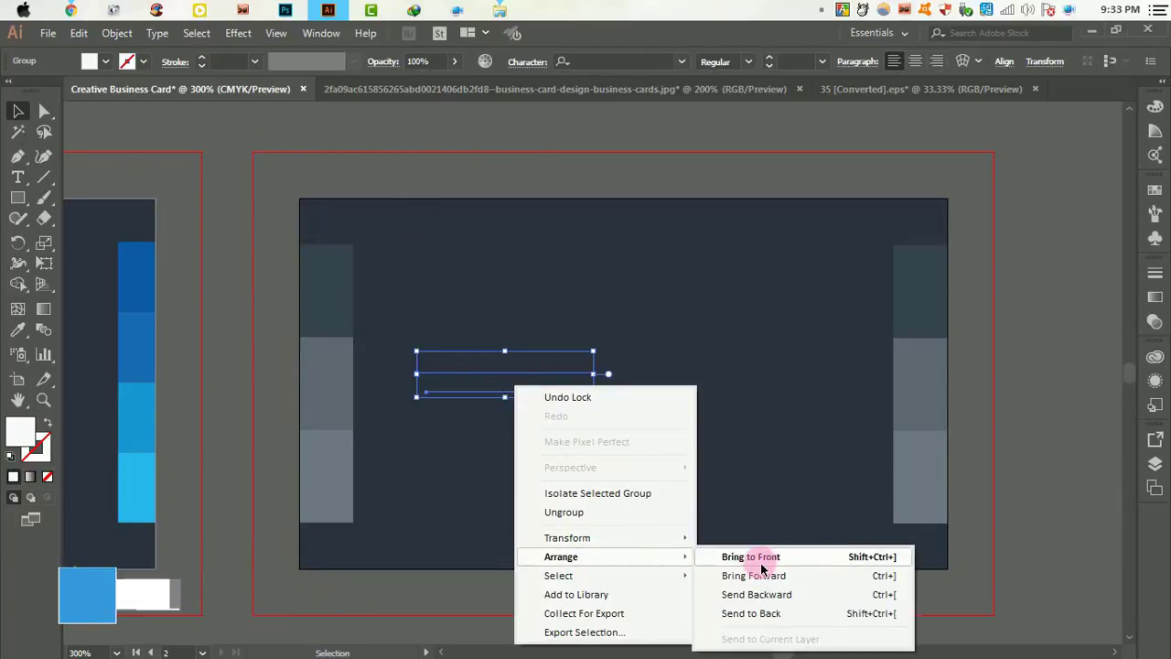
click(759, 559)
drag(508, 363, 651, 366)
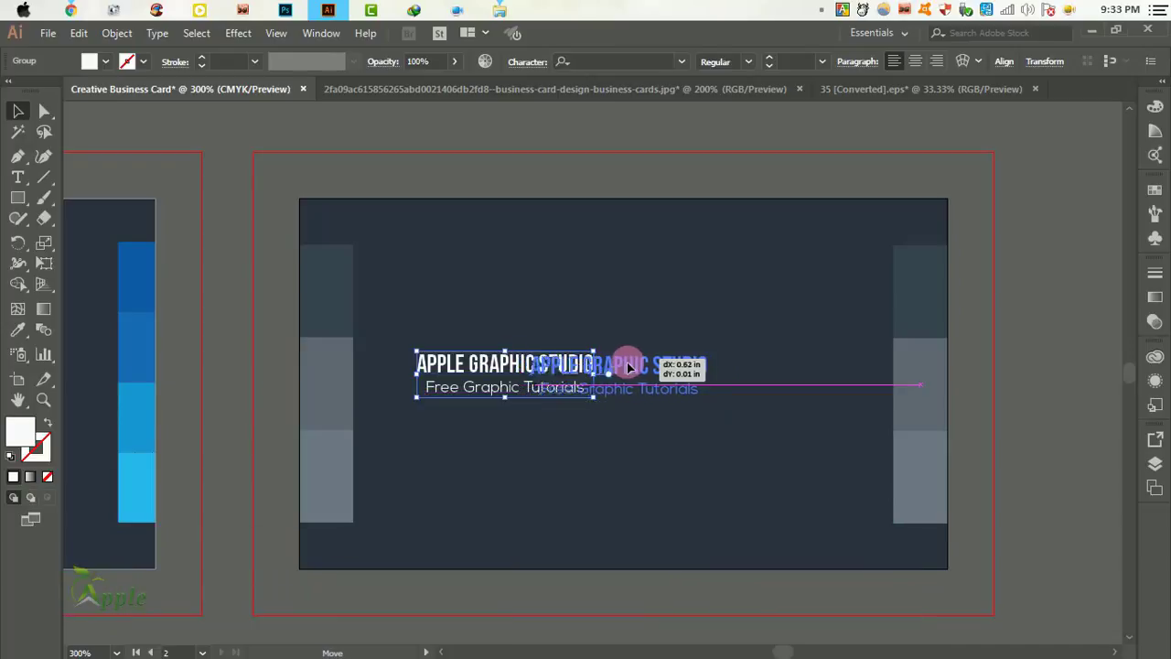
mouse_move(651, 367)
mouse_down()
mouse_move(615, 365)
mouse_move(702, 369)
mouse_move(620, 369)
mouse_move(628, 373)
mouse_up()
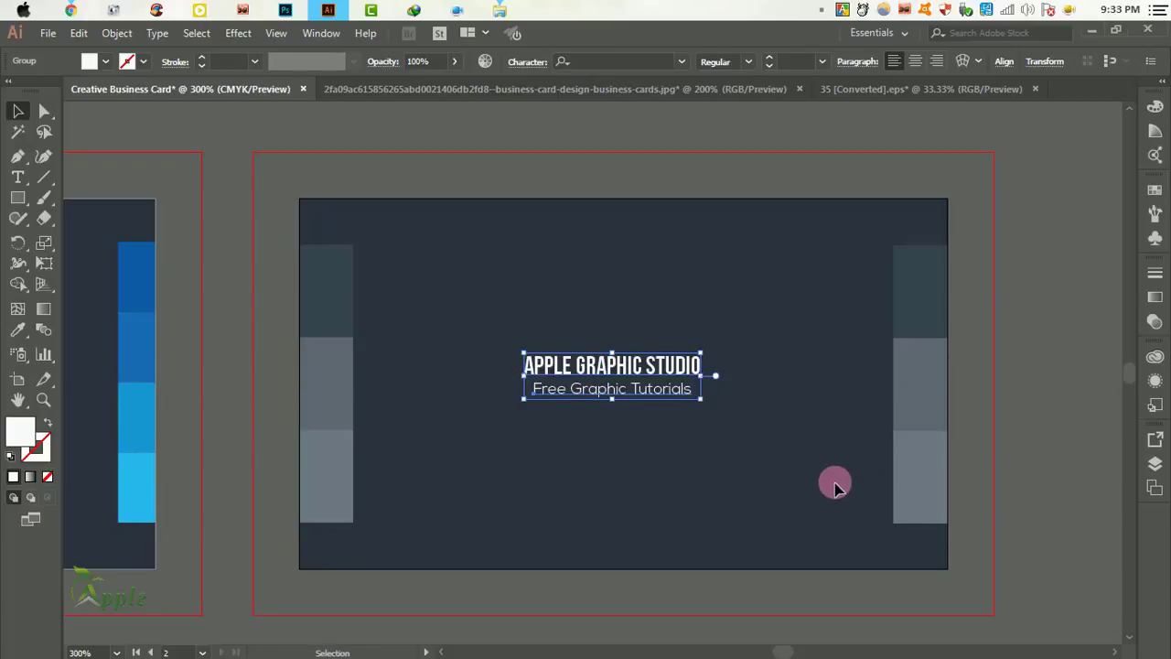
key(Right)
key(Right)
key(Up)
click(1024, 385)
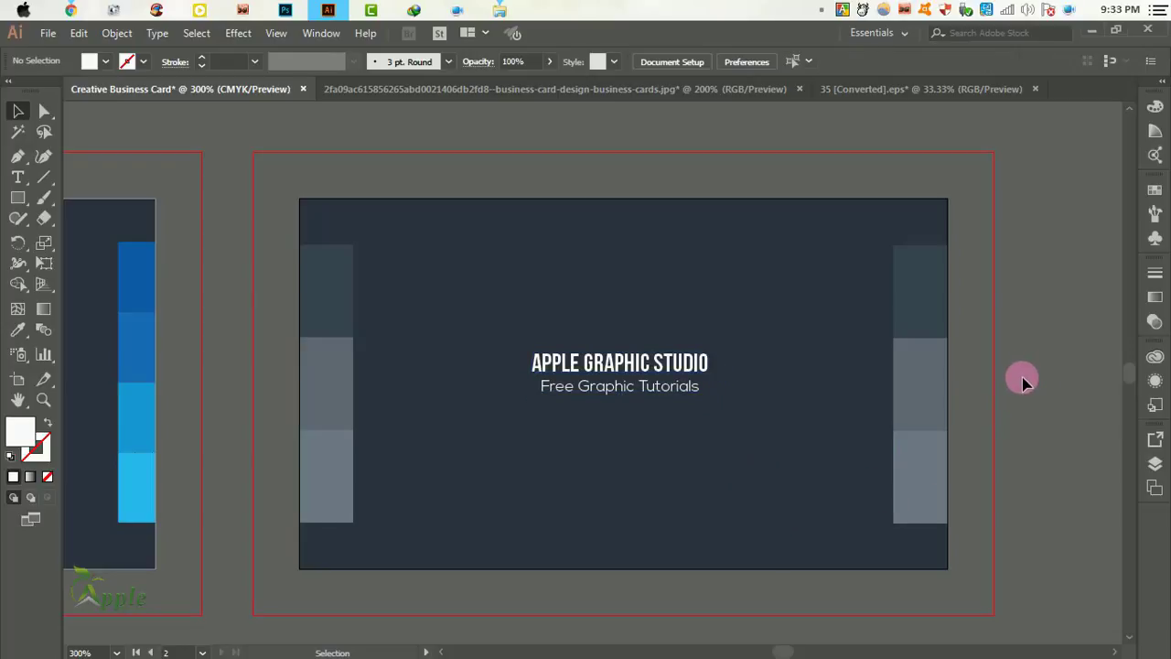
click(652, 356)
key(Down)
click(1046, 355)
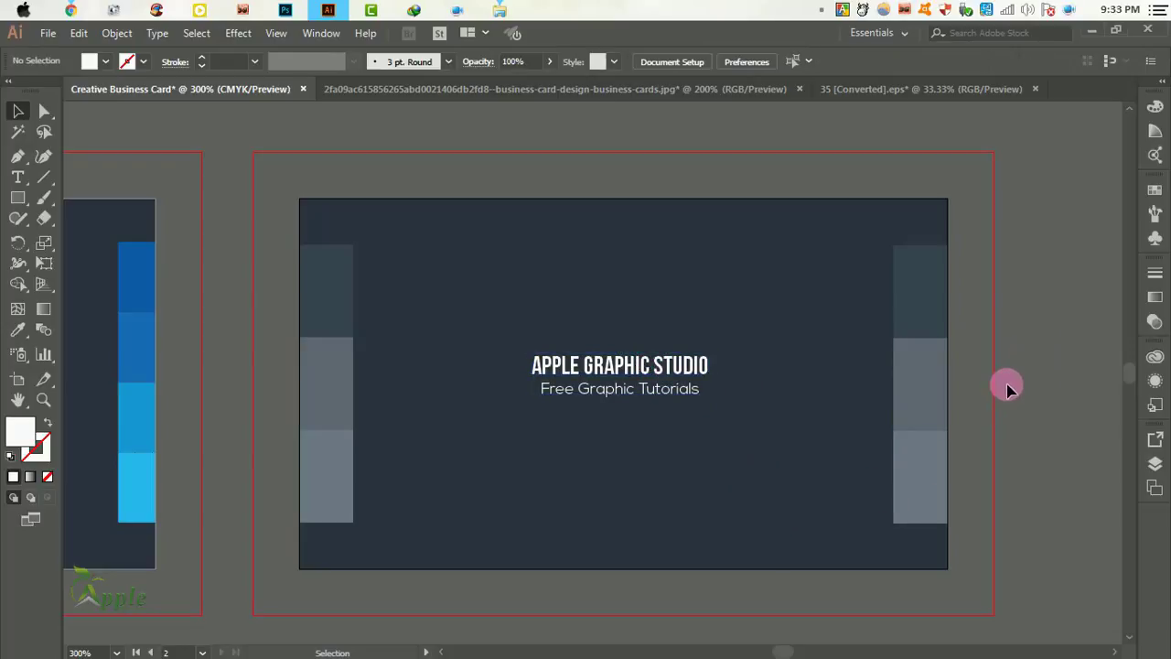
click(622, 391)
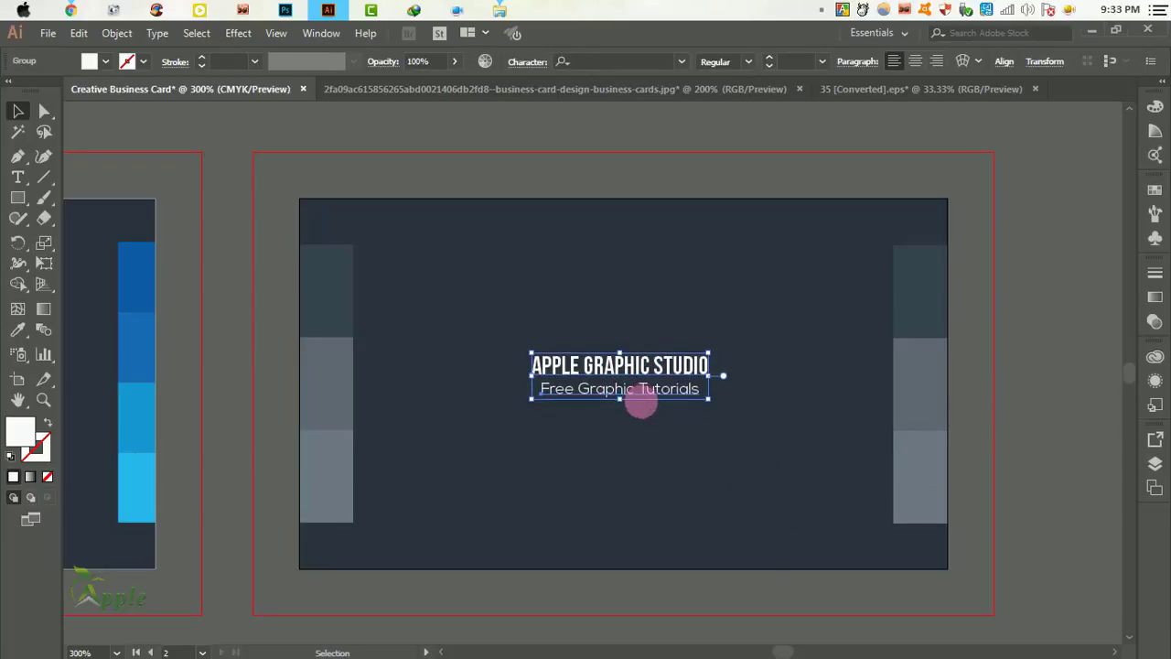
Step: Nudge the back text right, then drag A Icon.png from the Logo folder into the document
key(Right)
key(Right)
click(1110, 499)
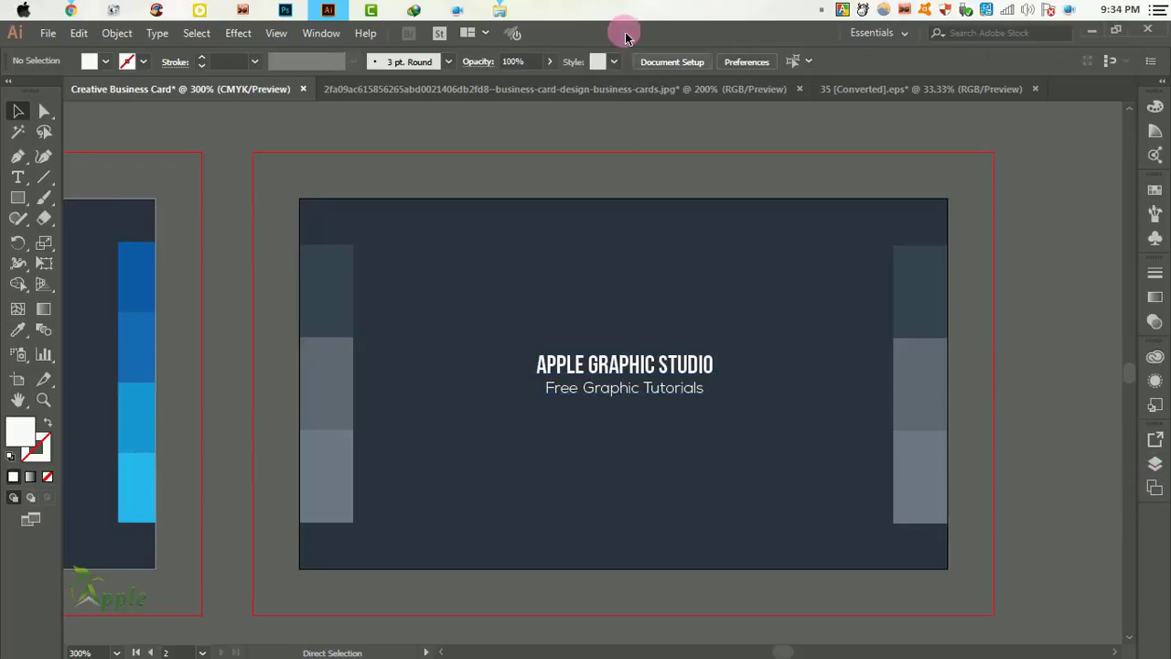
click(510, 7)
scroll(466, 320, up, 2)
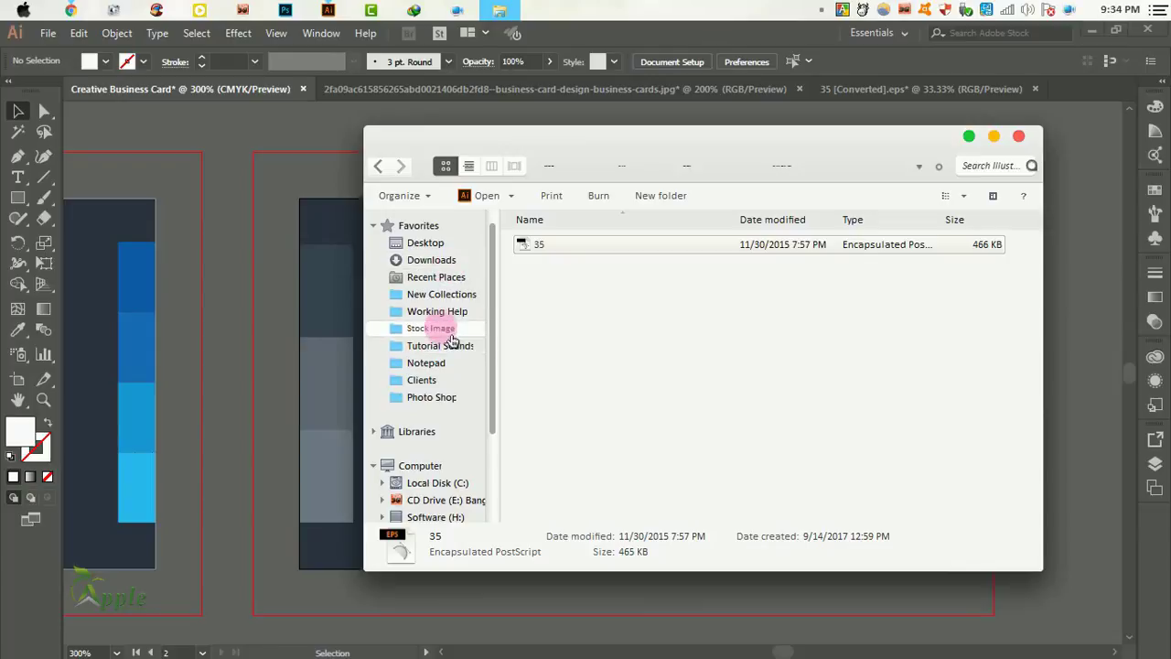
click(452, 321)
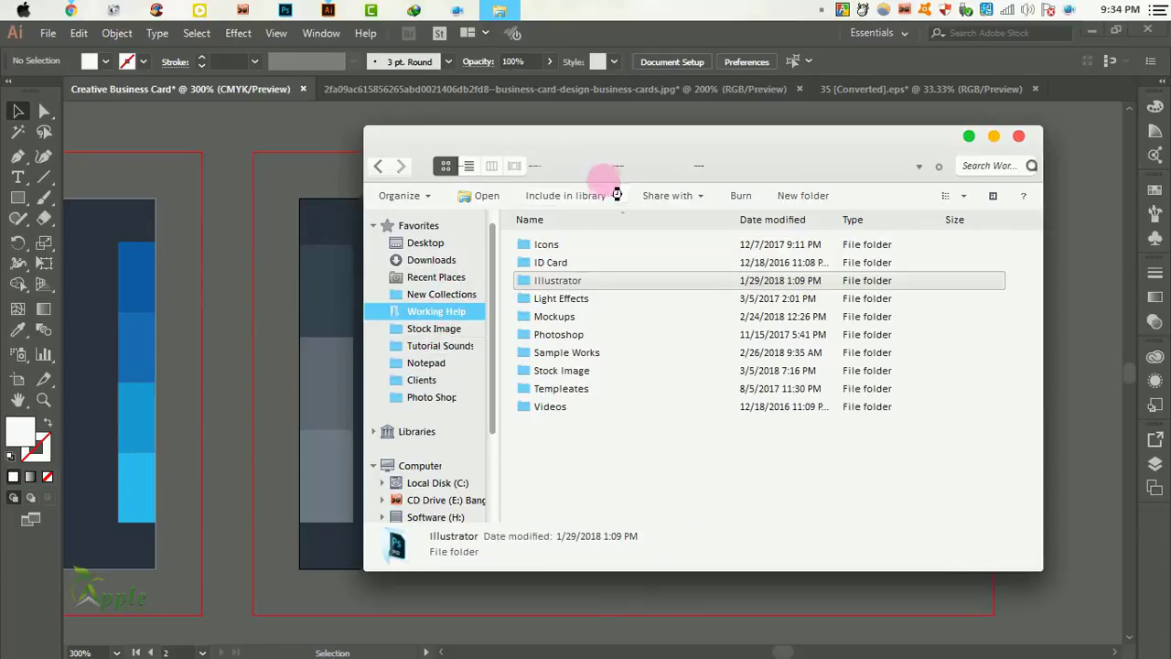
click(604, 162)
double_click(591, 263)
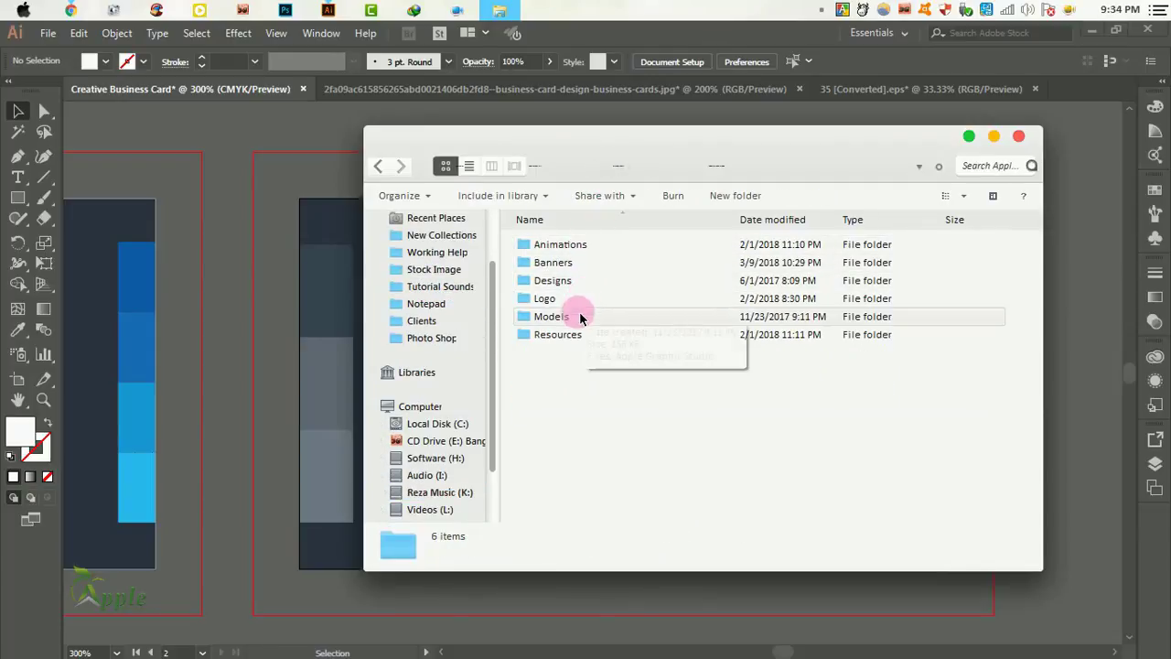
double_click(554, 297)
drag(563, 274, 314, 302)
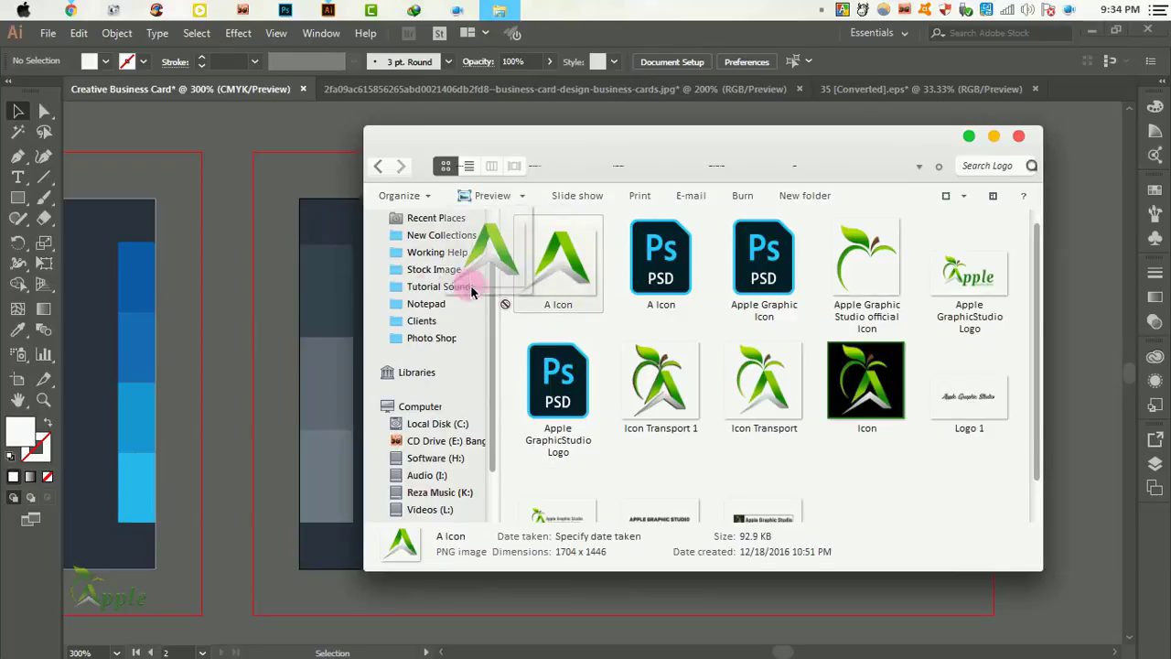
click(321, 146)
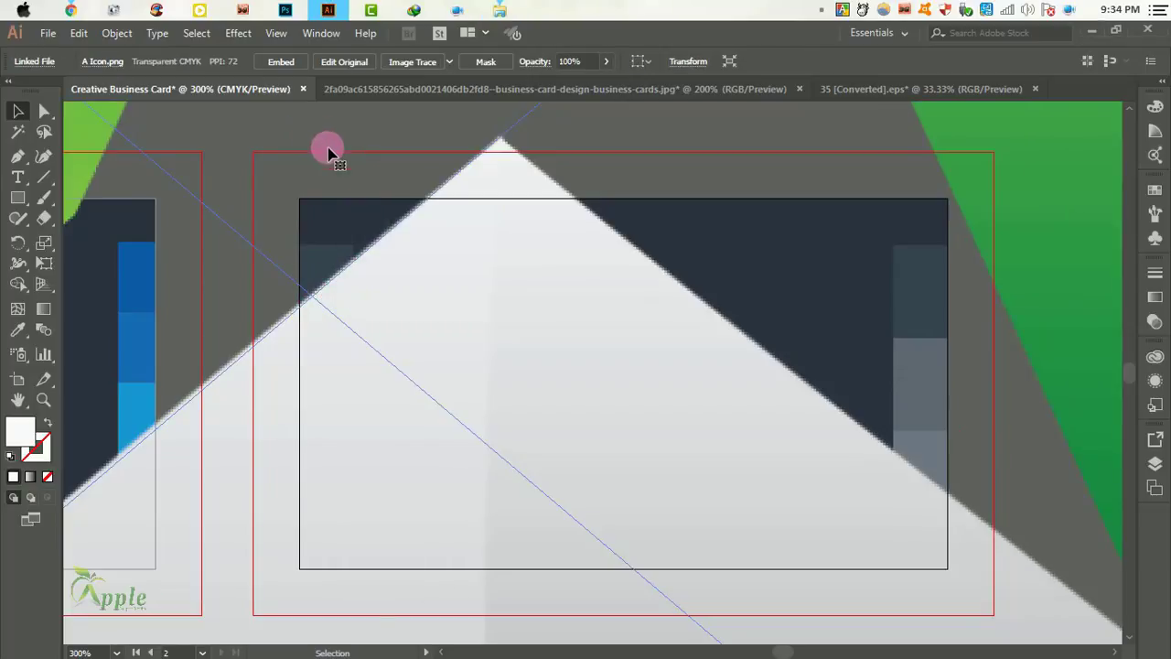
key(ctrl+minus)
key(ctrl+minus)
key(ctrl+minus)
key(ctrl+minus)
key(ctrl+minus)
key(ctrl+minus)
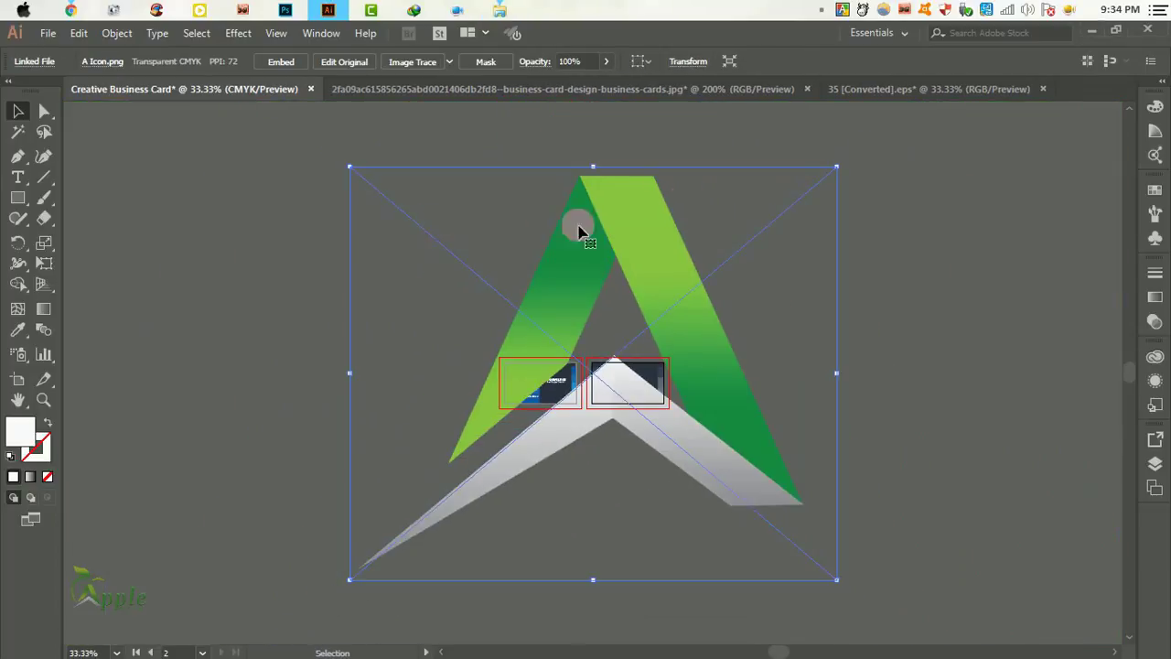
Step: Shrink the placed A icon and move it onto the card back
mouse_move(839, 165)
mouse_down()
mouse_move(647, 372)
mouse_move(619, 360)
mouse_up()
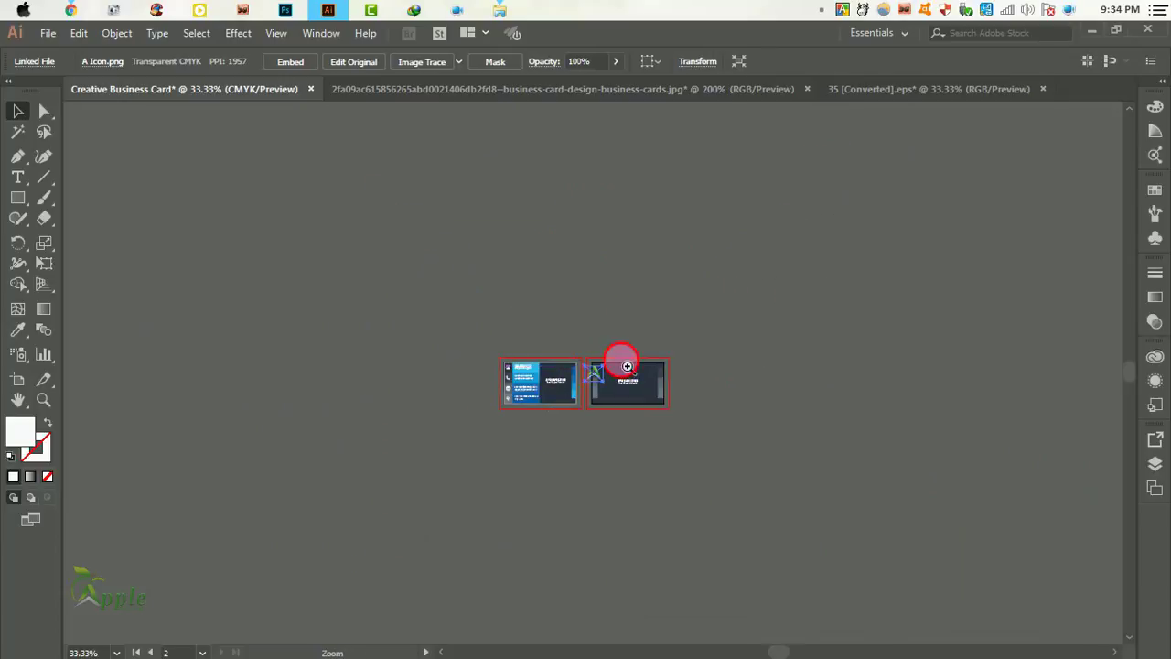
key(ctrl+plus)
key(ctrl+plus)
key(ctrl+plus)
drag(515, 431, 609, 196)
key(ctrl+plus)
key(ctrl+plus)
mouse_move(591, 389)
mouse_down()
mouse_move(827, 193)
mouse_move(756, 232)
mouse_up()
drag(631, 254, 842, 259)
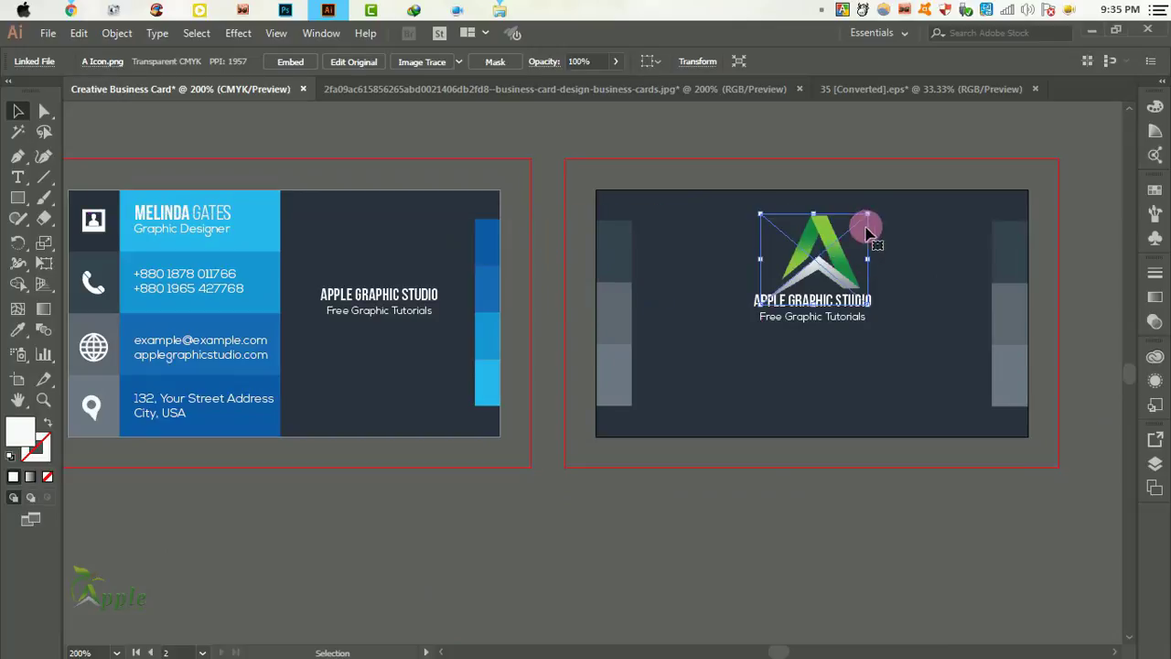
Step: Scale the A logo down and centre it just above APPLE GRAPHIC STUDIO
drag(863, 219, 857, 253)
key(ctrl+plus)
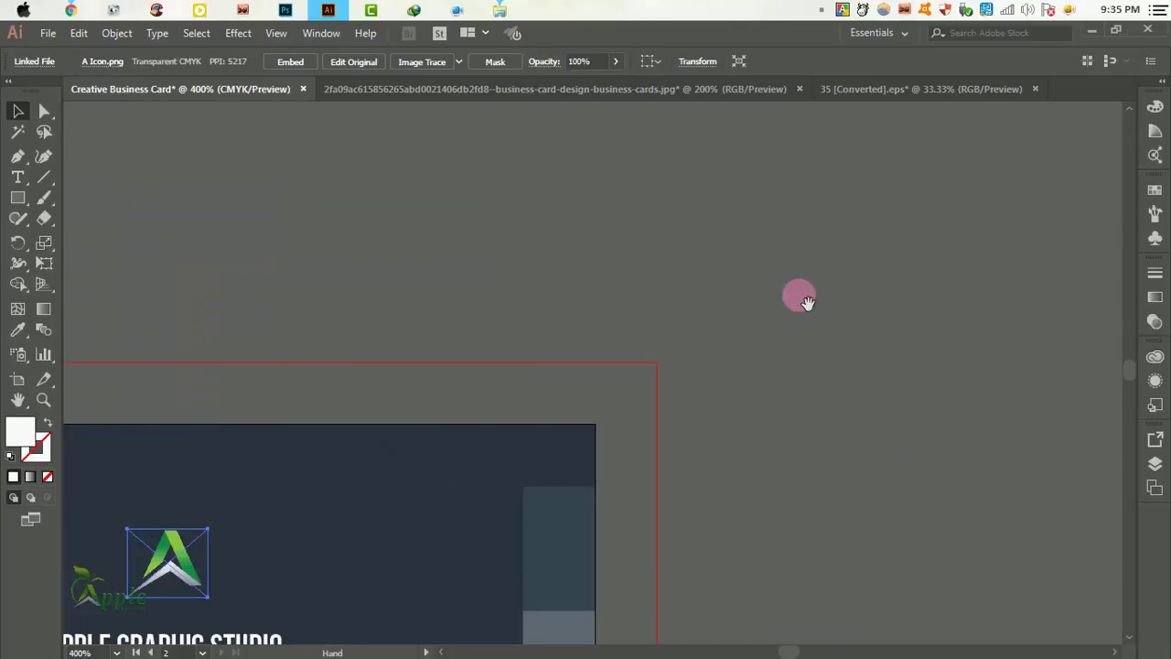
scroll(797, 295, left, 5)
scroll(797, 296, down, 3)
mouse_move(708, 258)
mouse_down()
mouse_move(703, 294)
mouse_move(730, 264)
mouse_move(723, 285)
mouse_move(721, 275)
mouse_up()
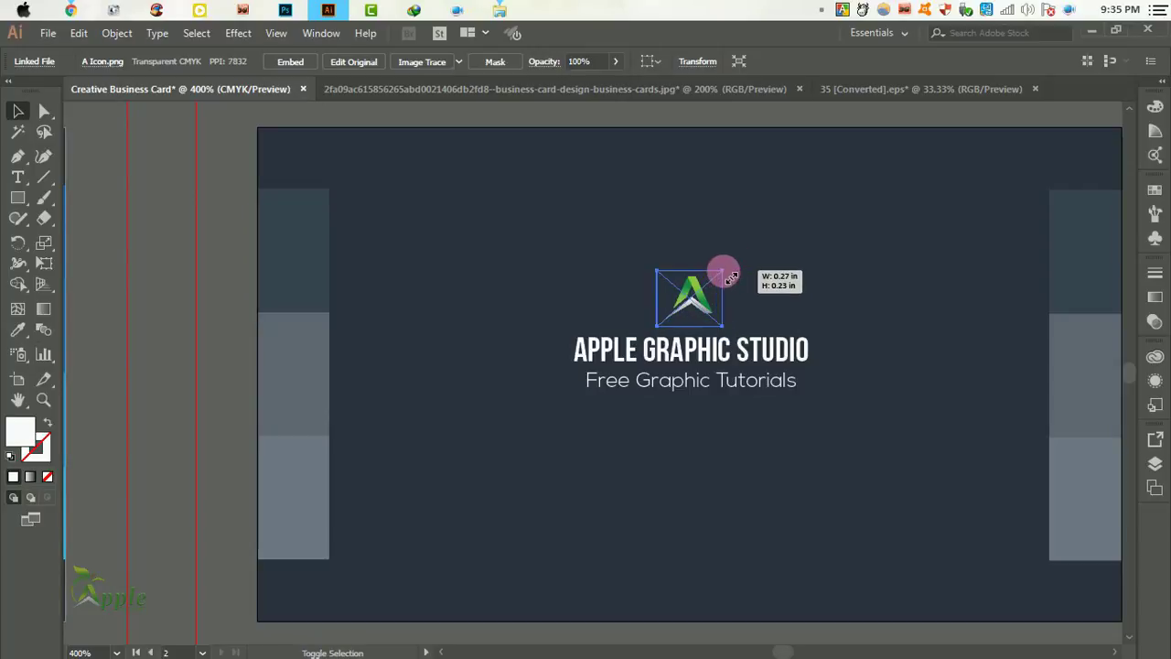
click(707, 464)
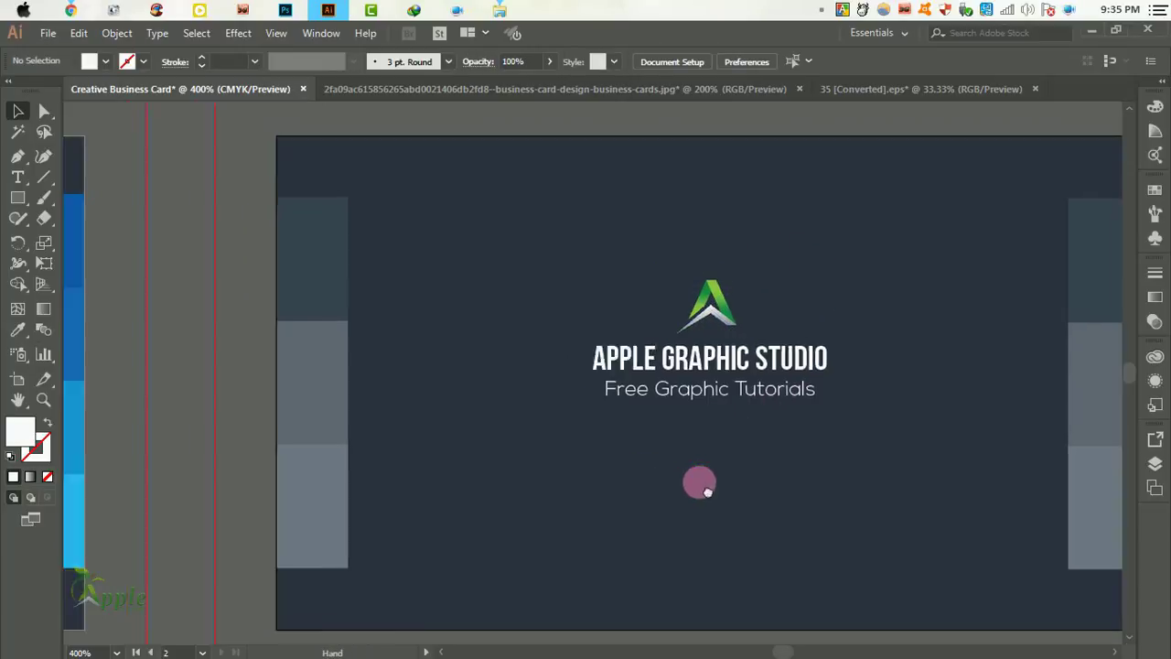
drag(698, 481, 890, 499)
Step: Select the A logo and copy it
click(882, 315)
right_click(897, 322)
right_click(892, 305)
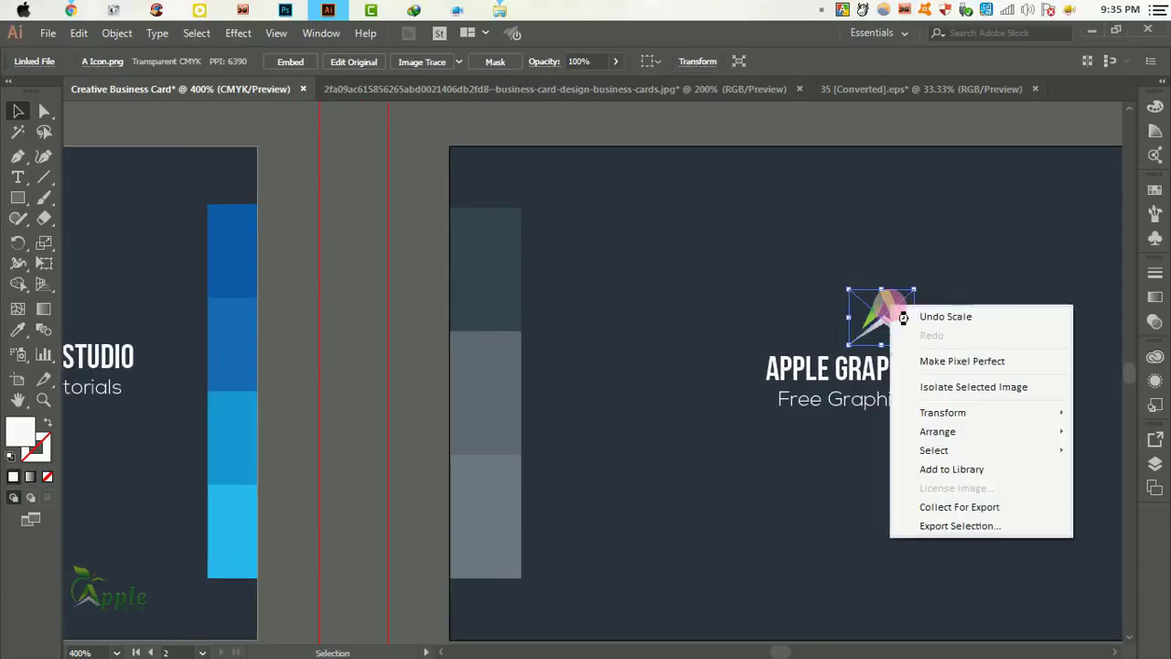
key(Escape)
click(117, 33)
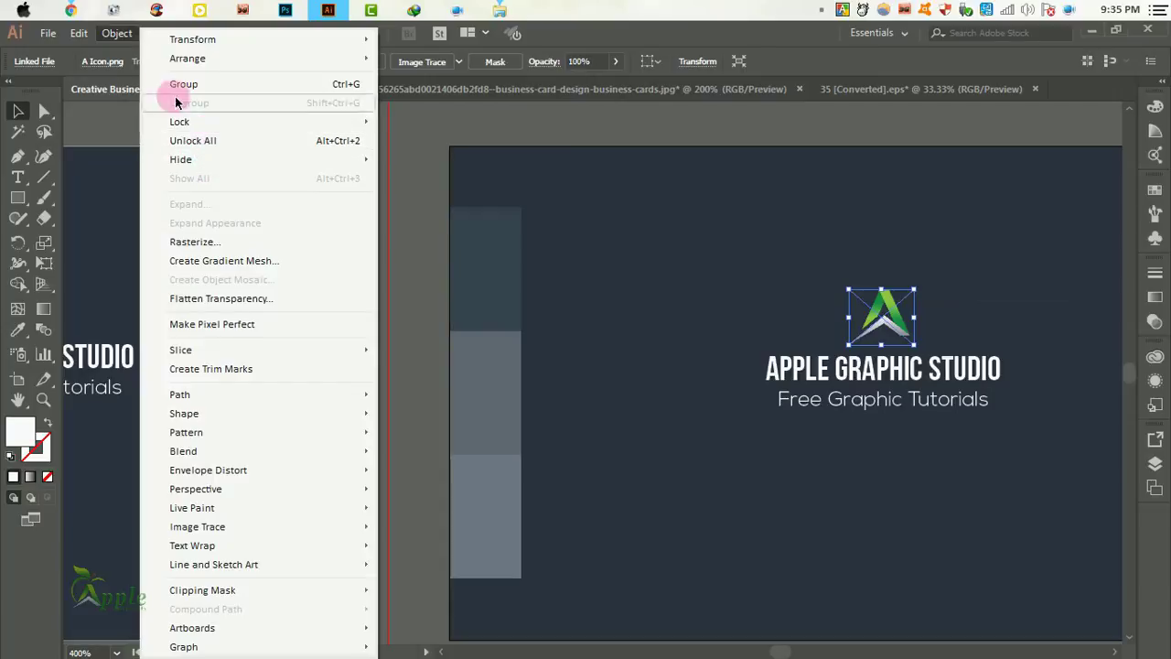
Step: Paste the green A logo and centre it above the APPLE GRAPHIC STUDIO heading on the front card
click(79, 33)
click(116, 53)
drag(225, 220, 936, 392)
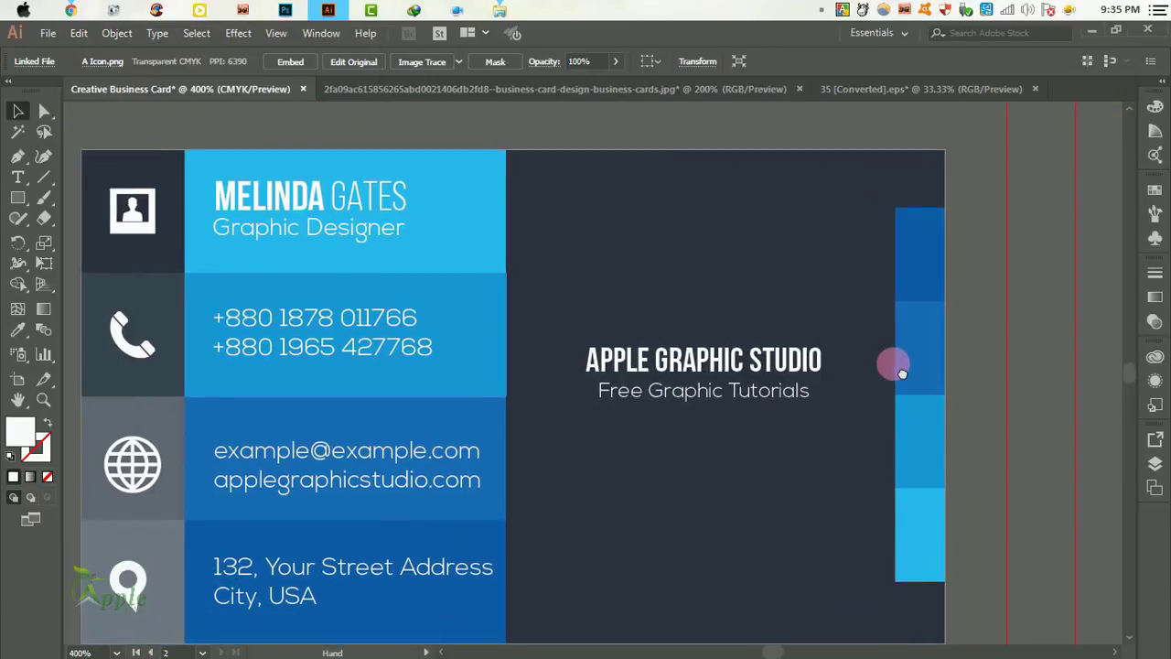
click(79, 33)
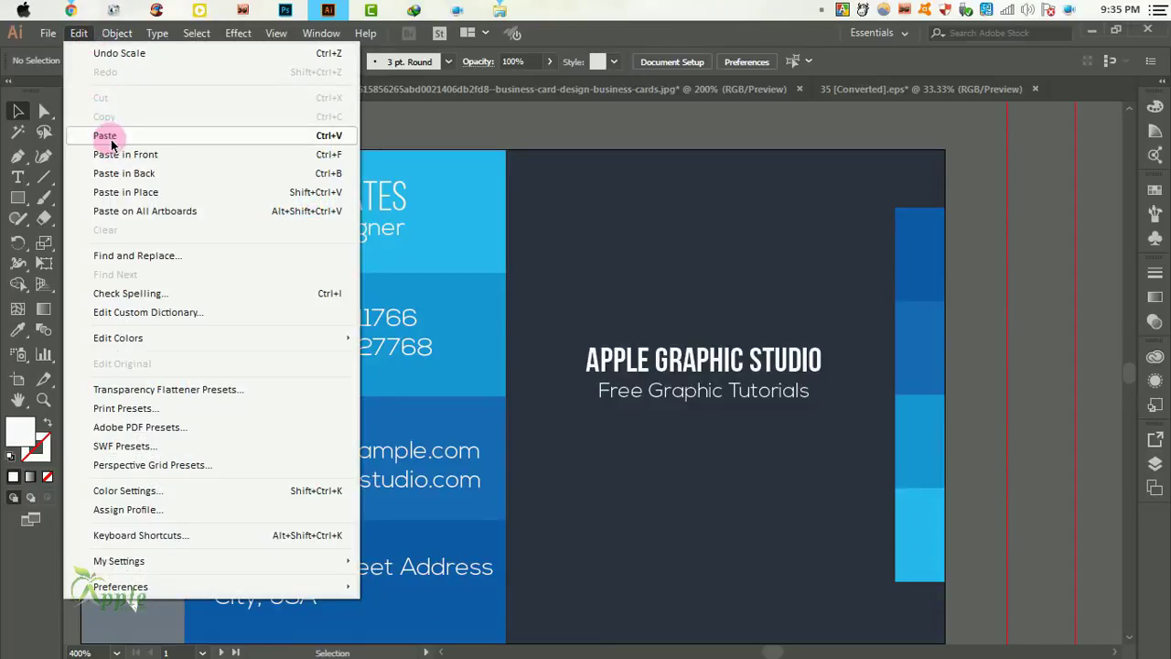
click(111, 143)
drag(590, 379, 710, 316)
key(Right)
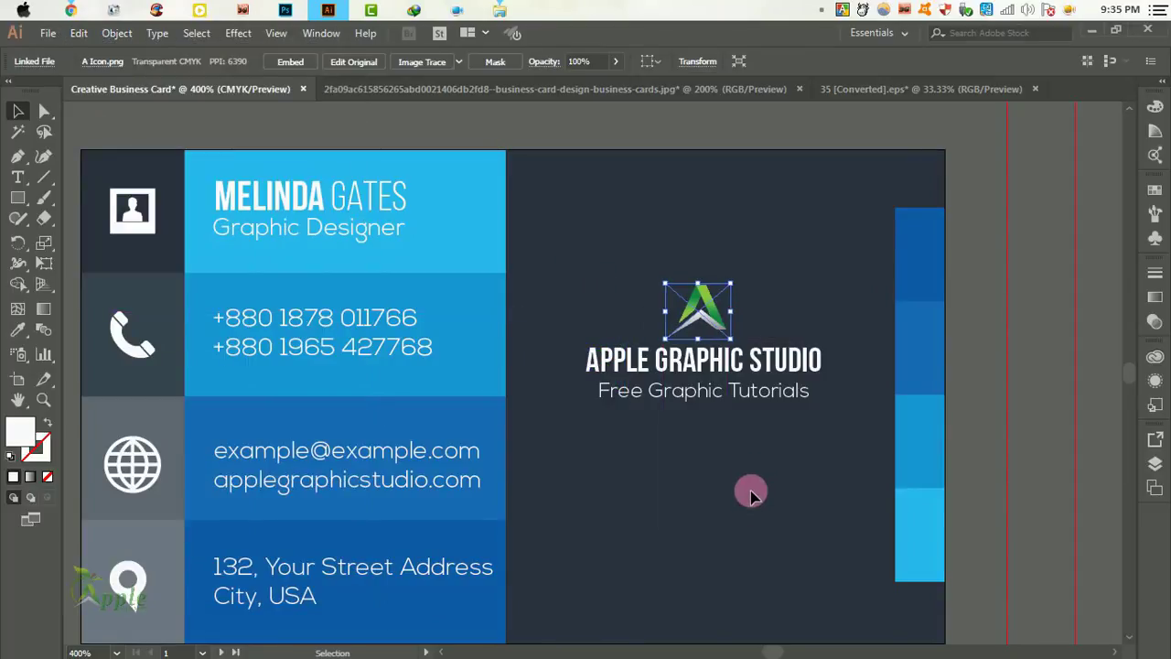
click(741, 492)
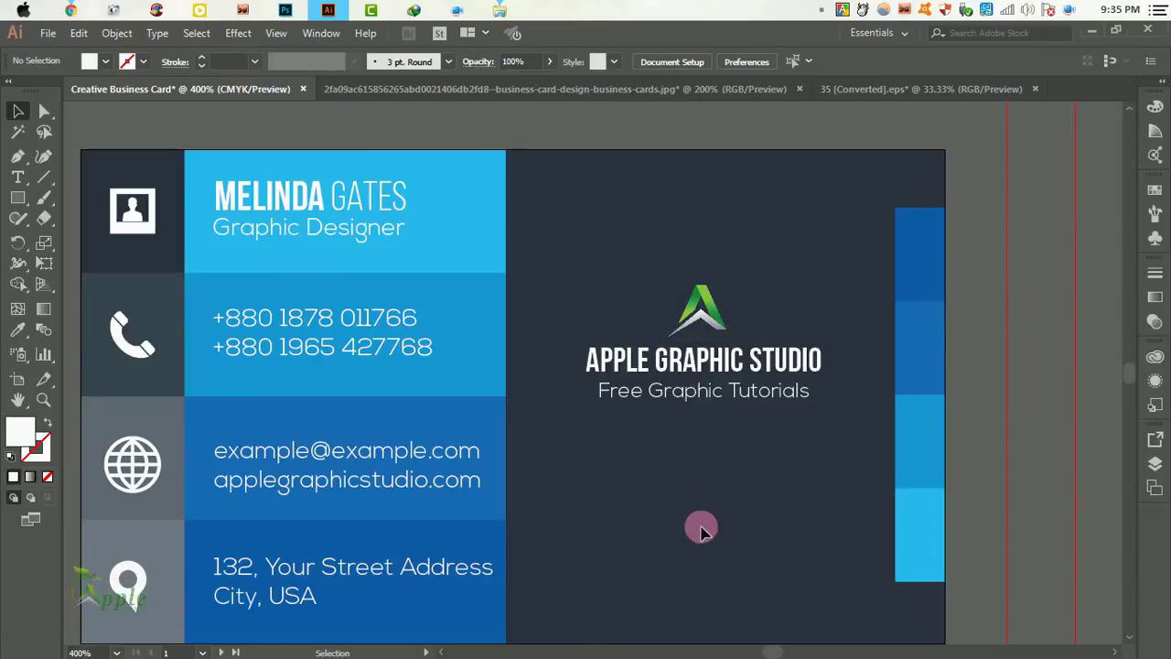
mouse_move(701, 525)
mouse_down()
mouse_move(623, 428)
mouse_move(449, 384)
mouse_up()
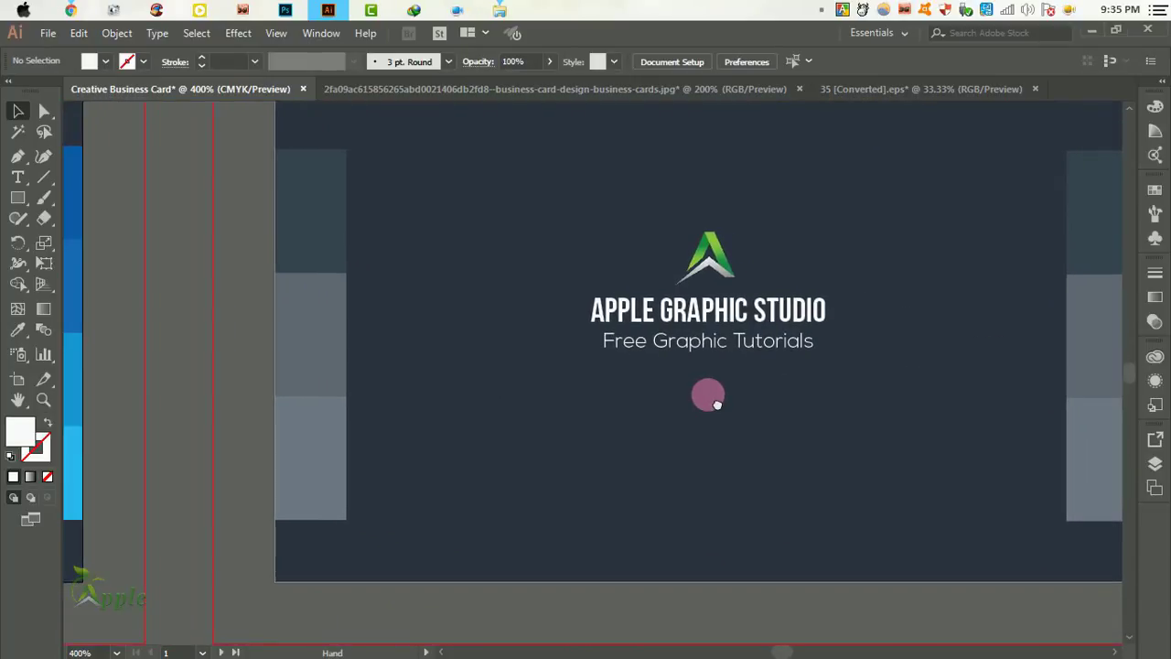
drag(705, 398, 581, 431)
click(18, 176)
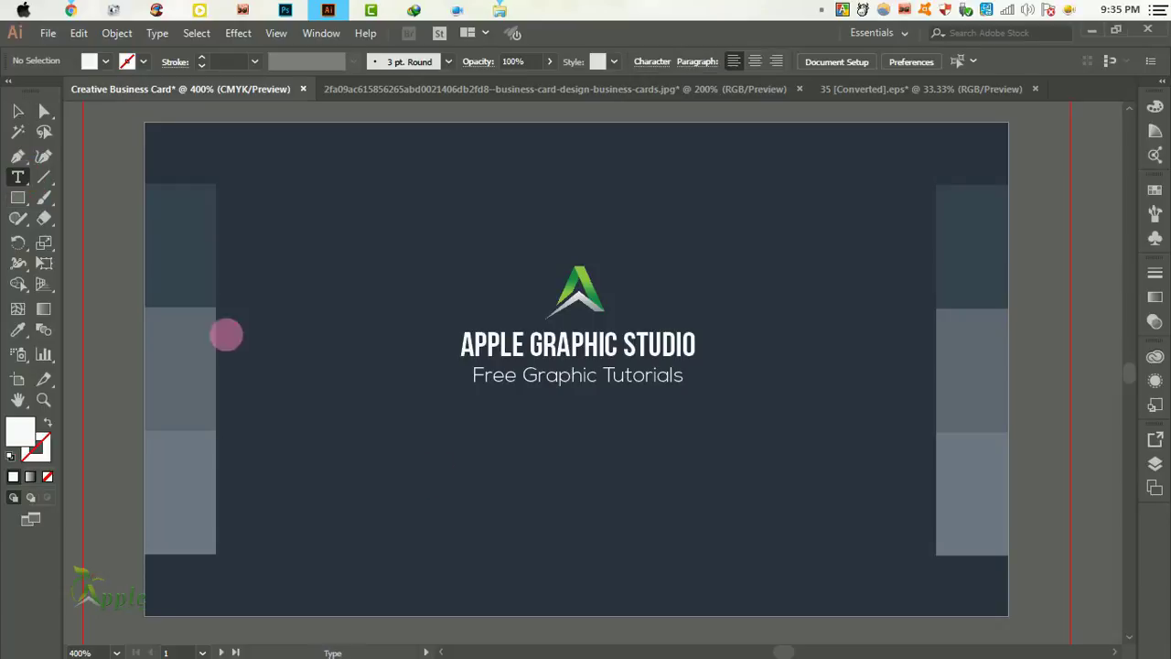
click(425, 500)
text(www.applegraphicstudio.com)
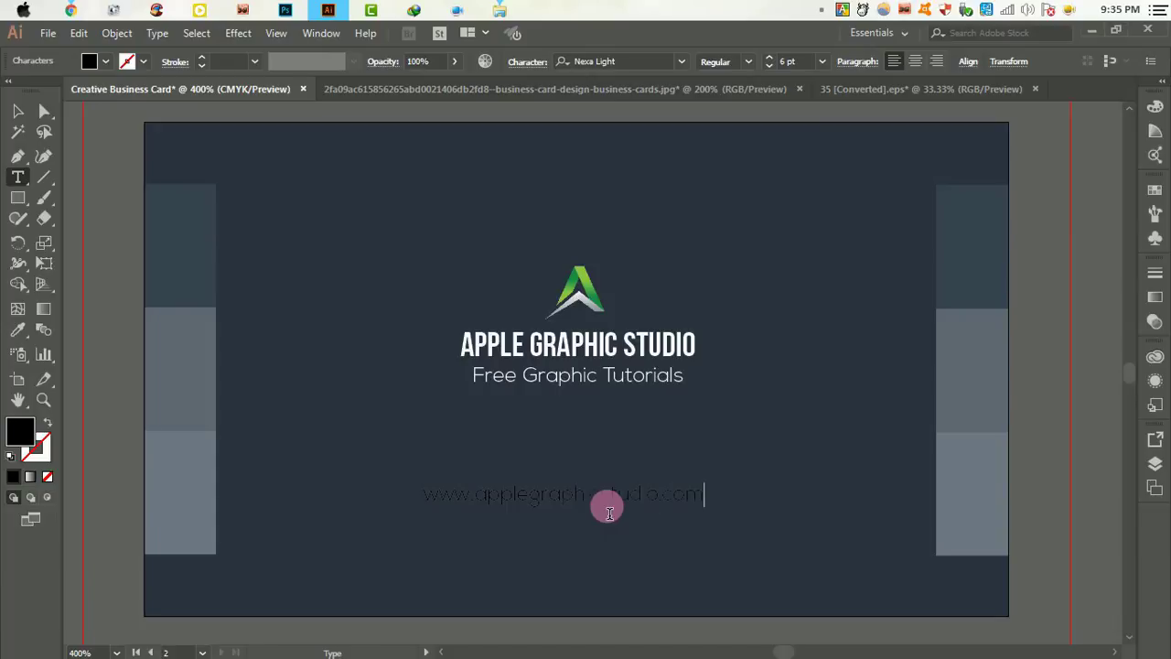
triple_click(609, 513)
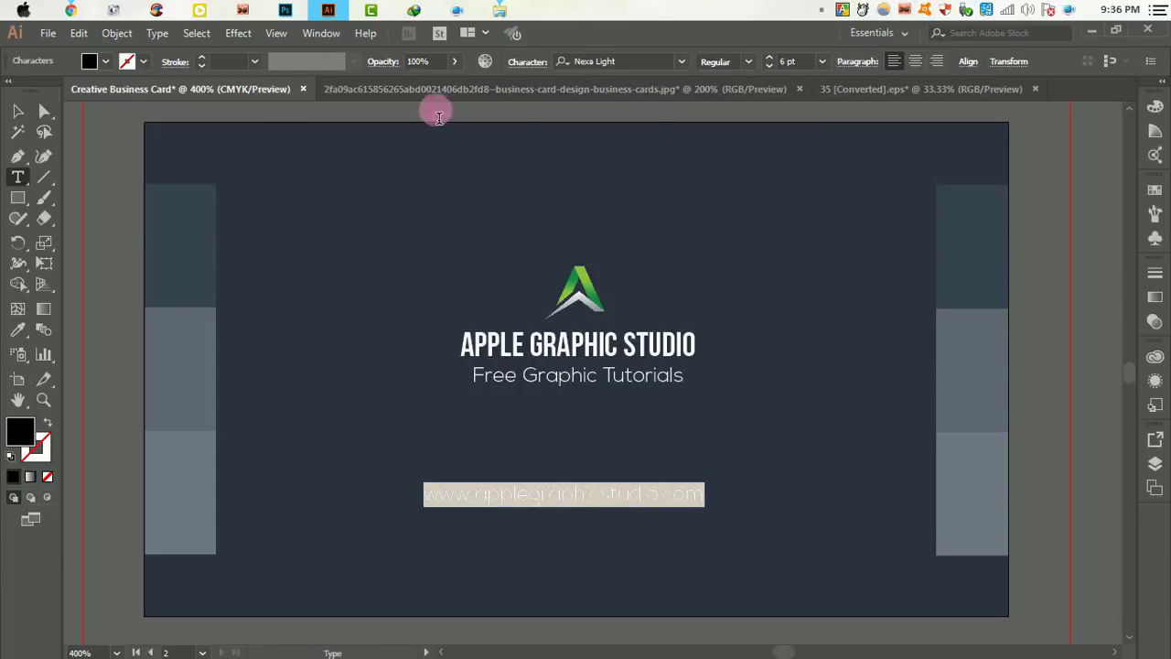
double_click(19, 428)
click(627, 394)
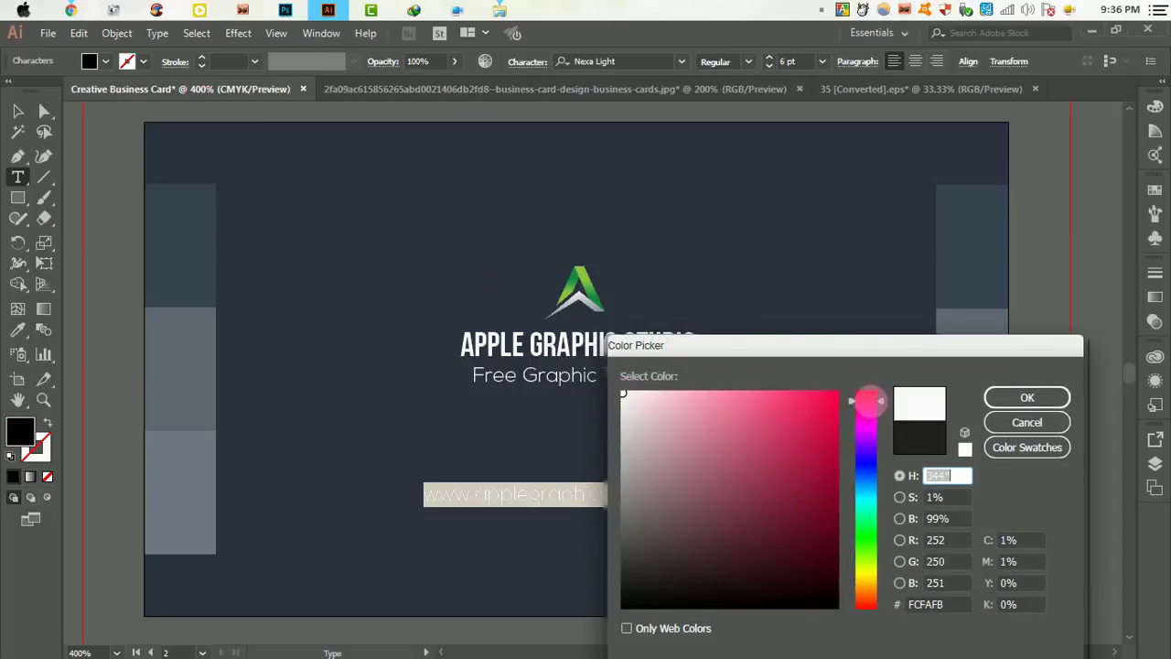
click(1024, 398)
Step: Centre the website line just beneath the tagline, then zoom out
click(18, 110)
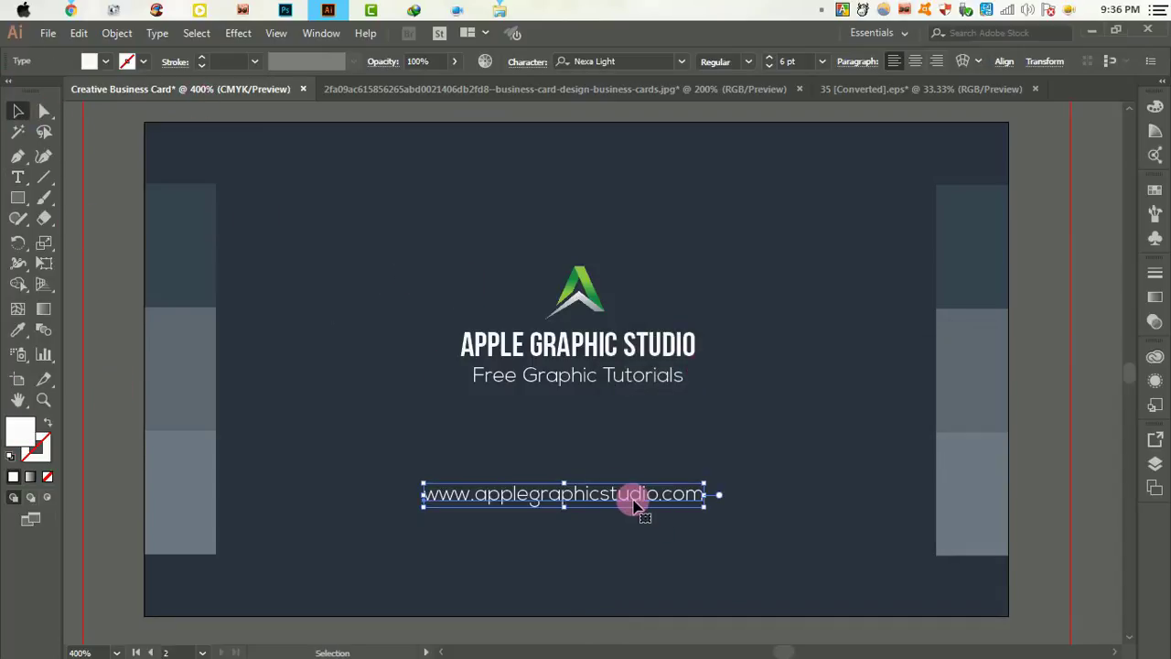
mouse_move(633, 503)
mouse_down()
mouse_move(667, 501)
mouse_move(648, 495)
mouse_up()
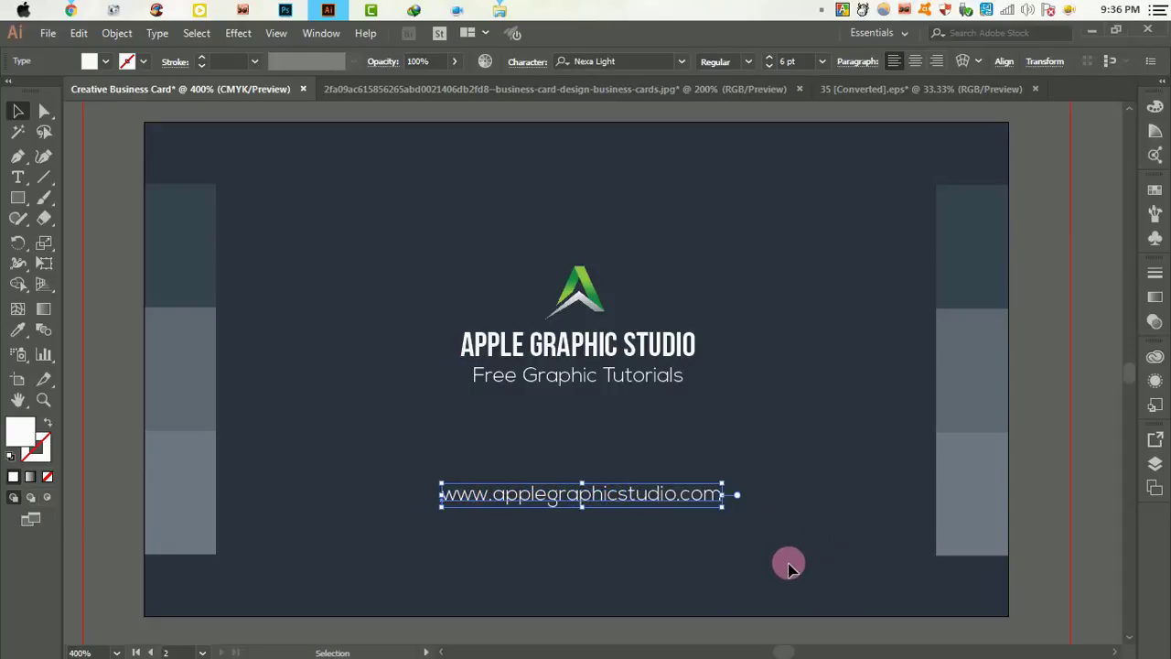
key(Down)
click(626, 639)
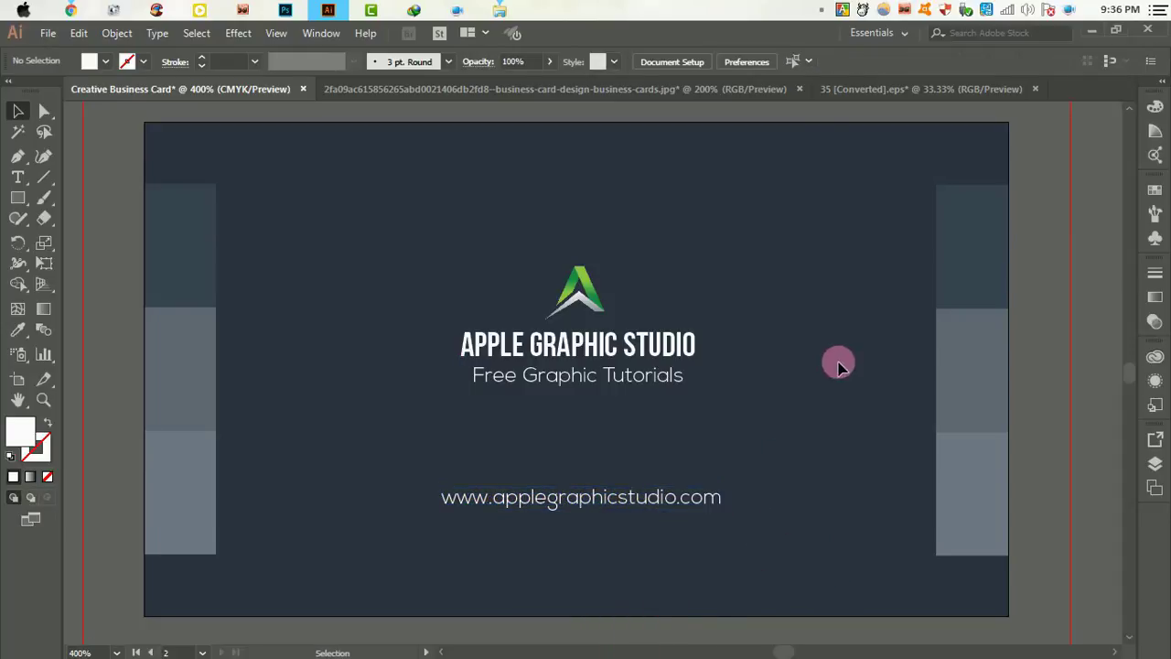
key(ctrl+minus)
key(ctrl+minus)
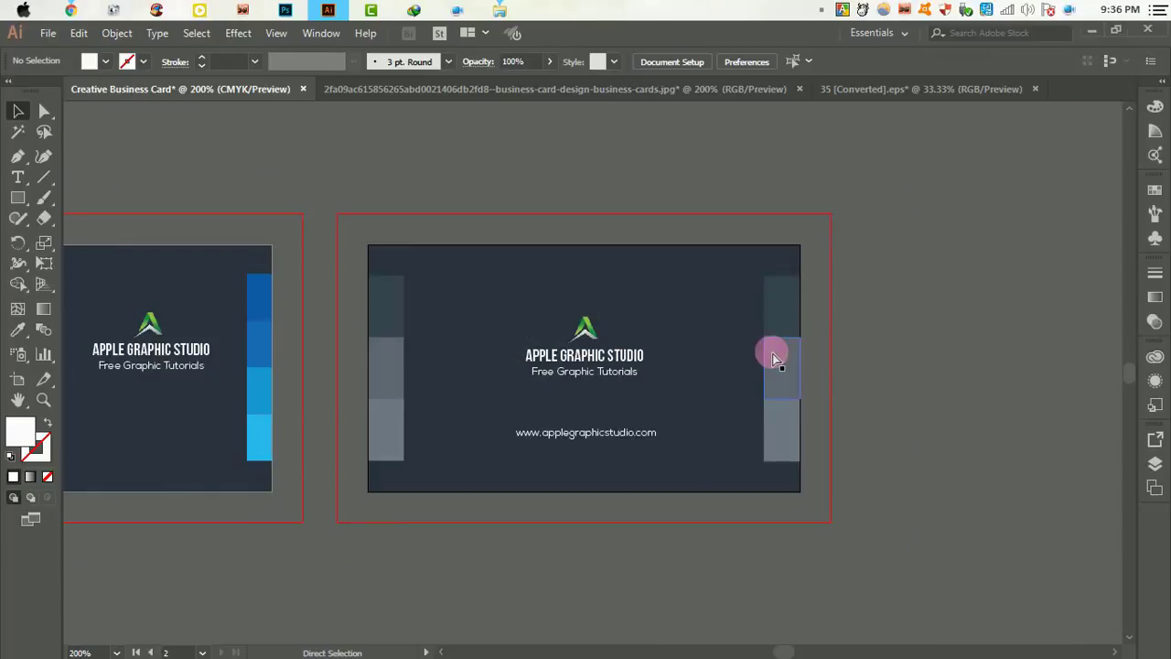
Step: Save the card to the Desktop as Creative Business Card in Adobe Illustrator (*.AI) format
drag(345, 353, 657, 365)
click(48, 33)
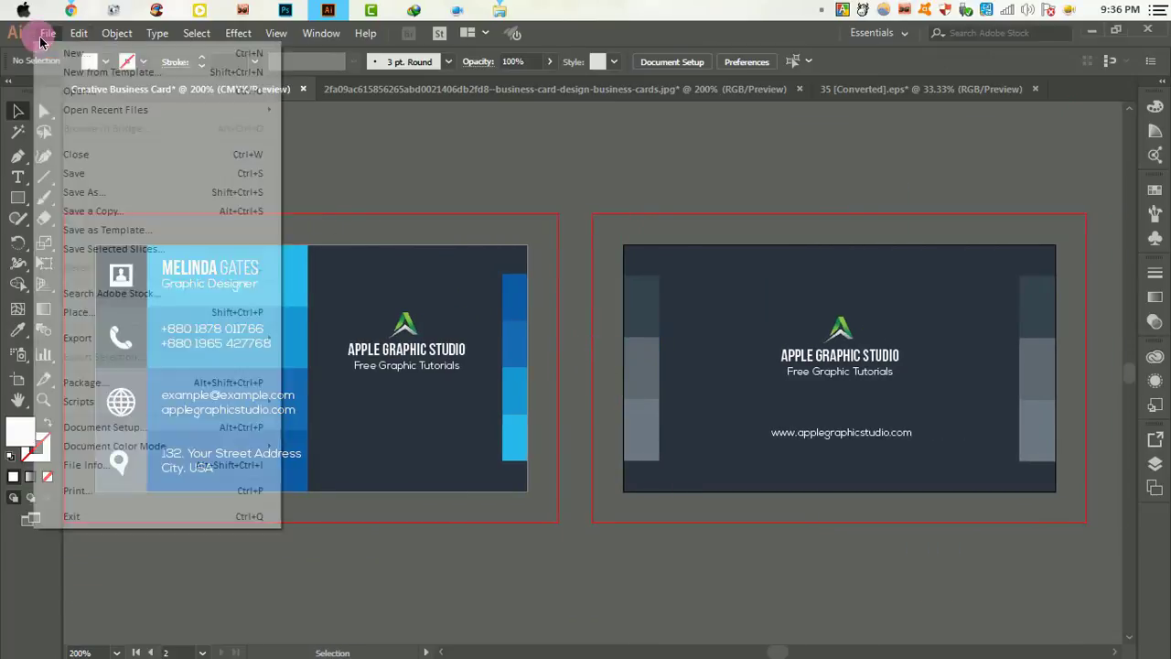
click(92, 178)
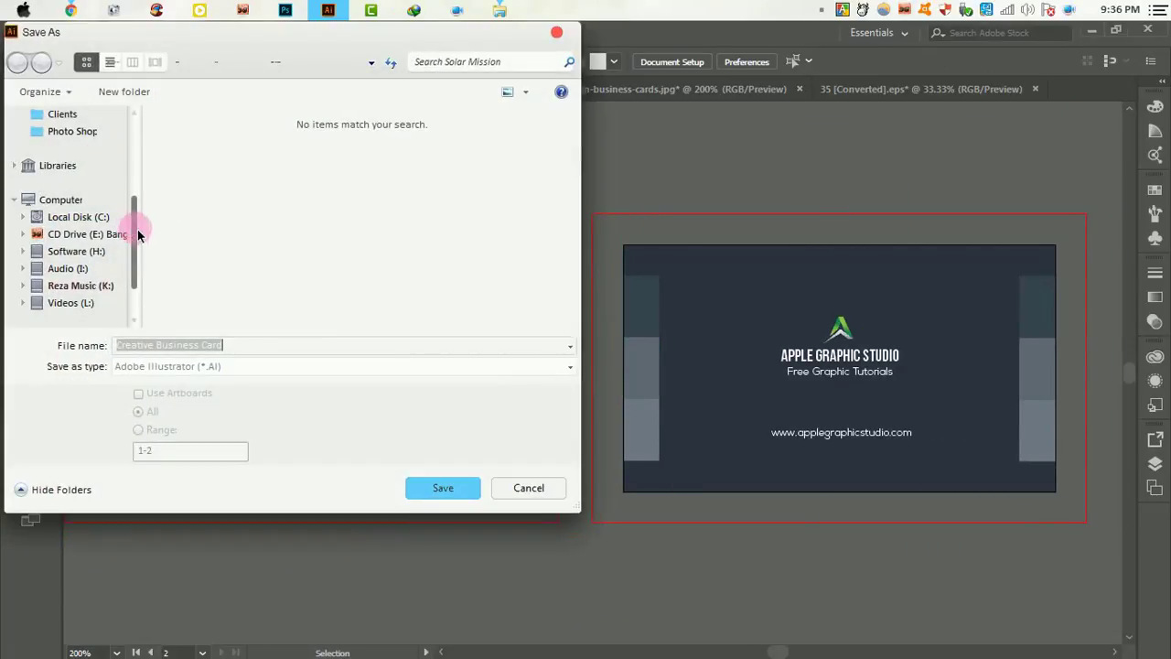
scroll(138, 229, up, 5)
click(69, 138)
click(455, 492)
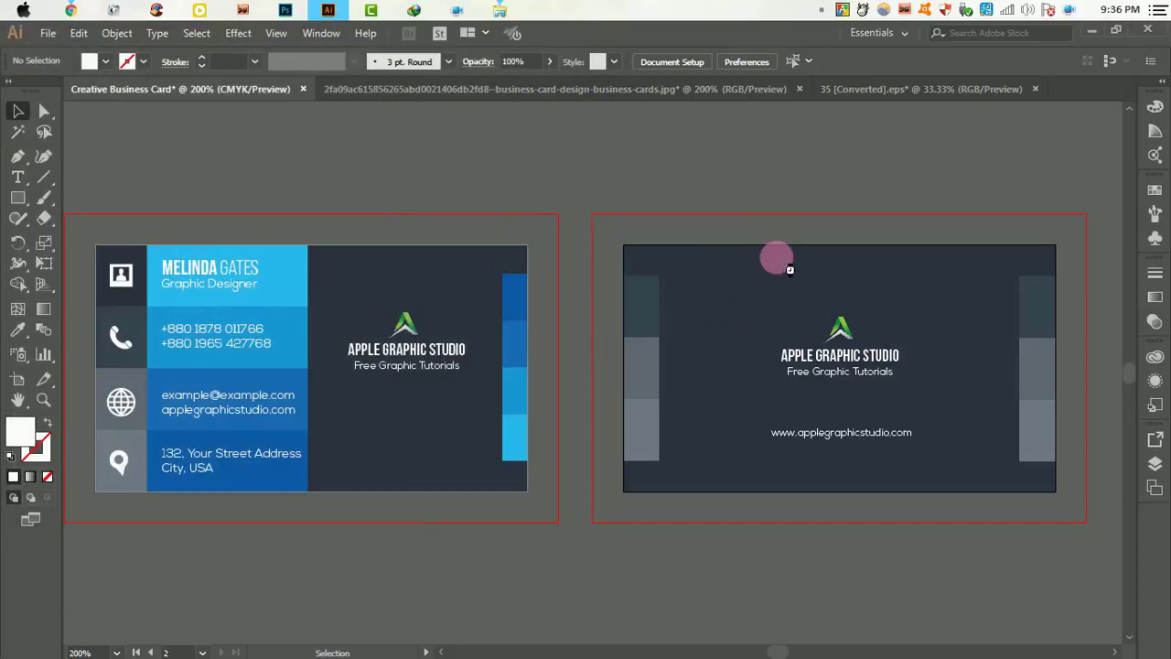
click(656, 579)
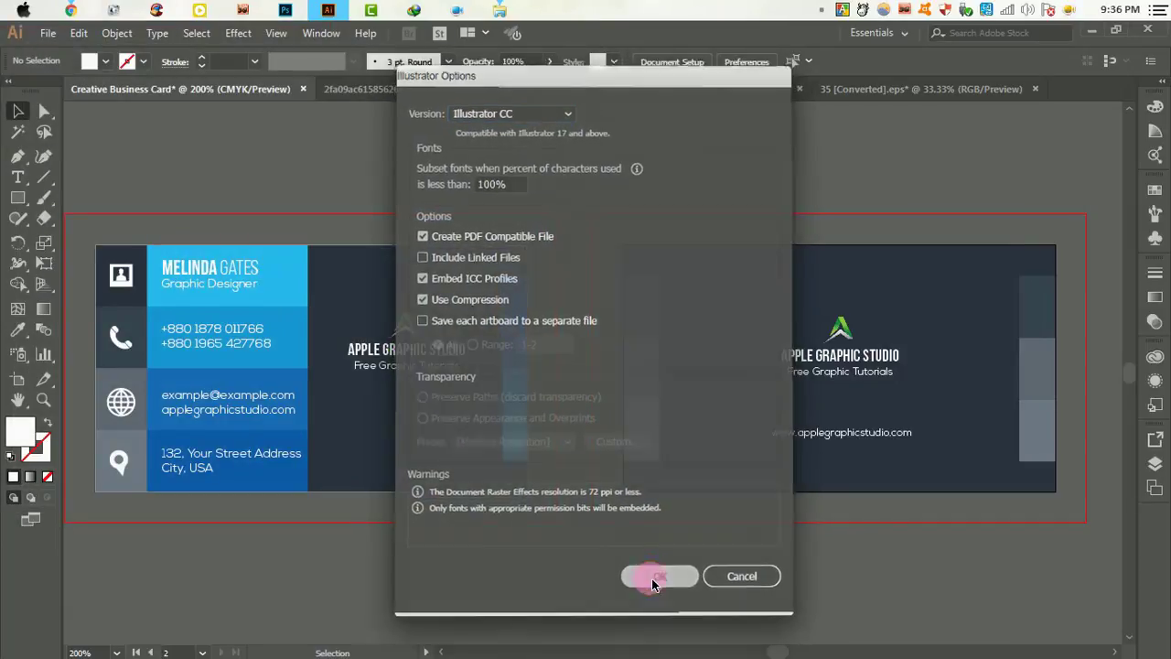
Step: Open Export As, browse the file formats, and cancel without exporting
click(49, 32)
mouse_move(78, 337)
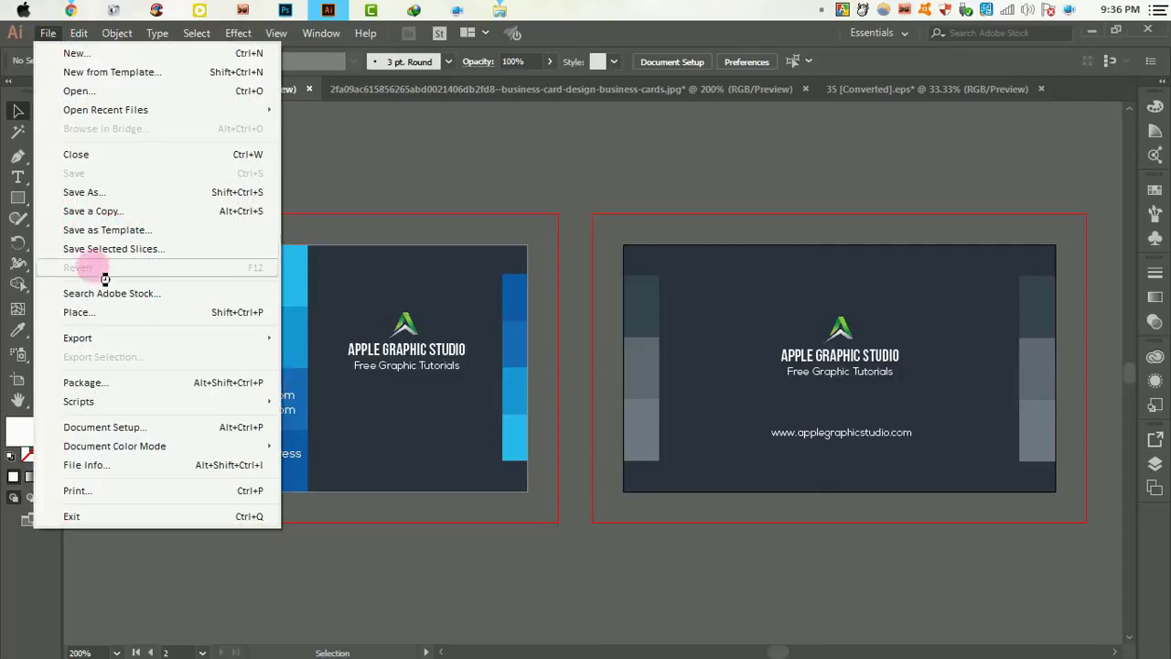
click(330, 356)
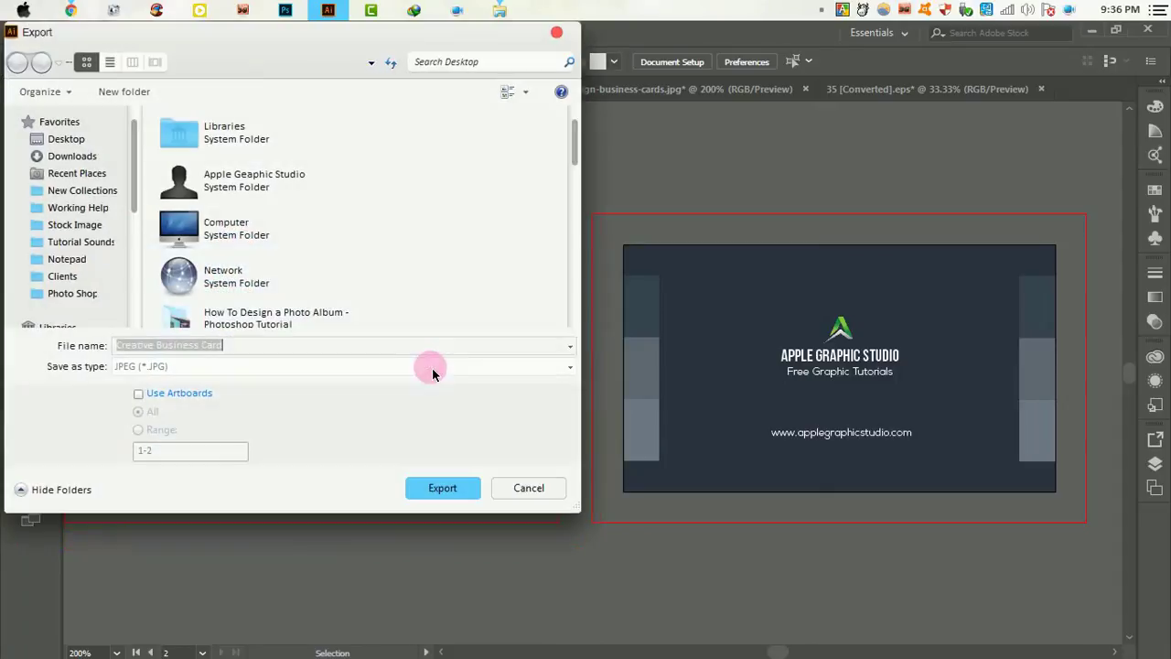
click(208, 368)
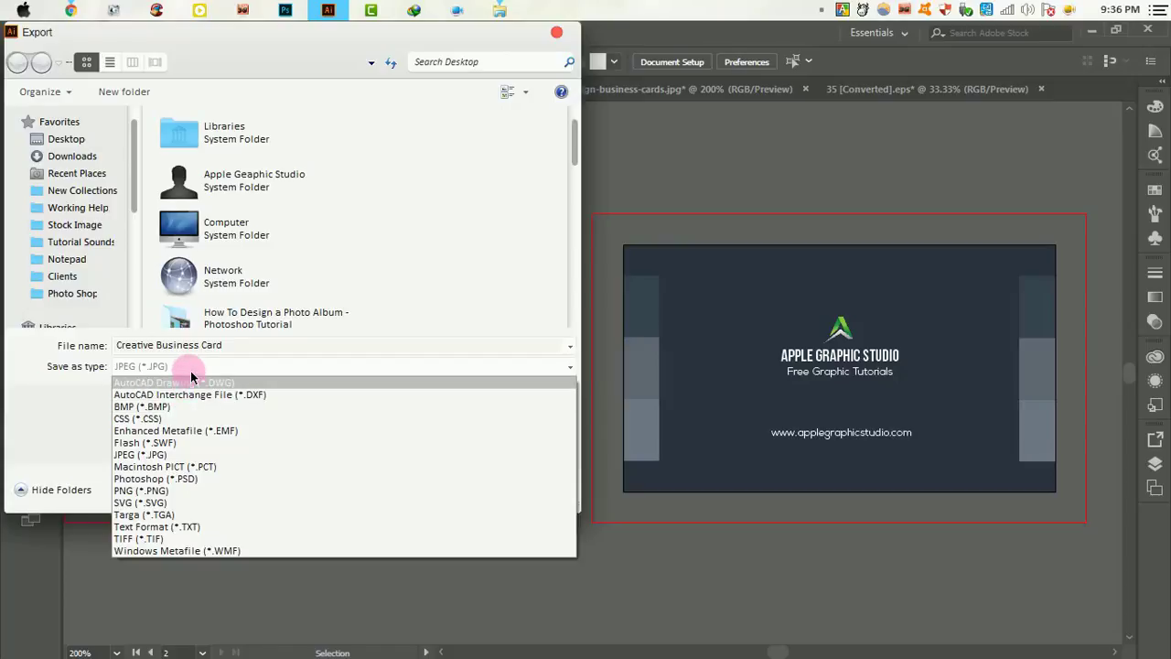
click(547, 32)
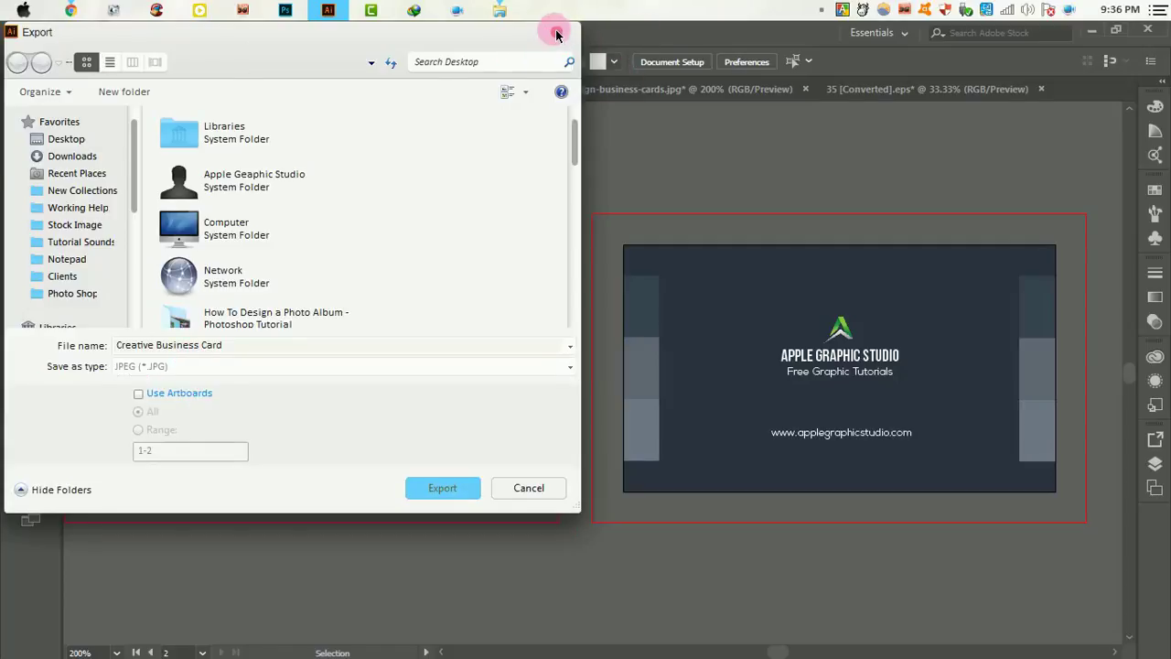
click(556, 32)
click(48, 33)
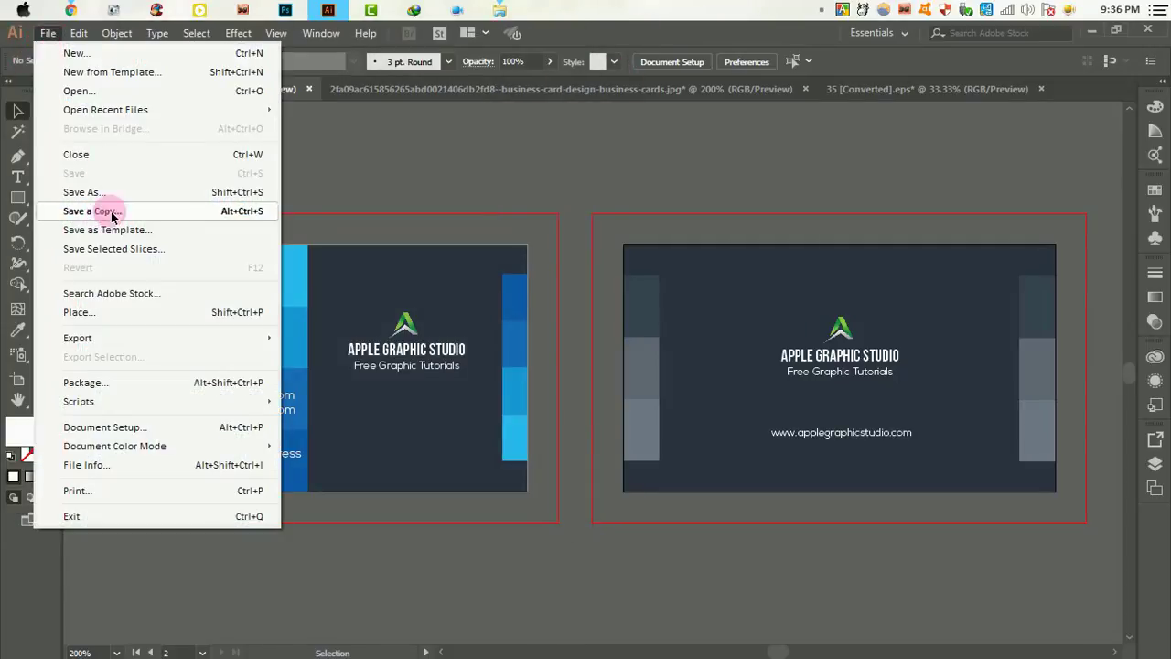
Step: Save a copy as Adobe PDF (*.PDF) with the default Illustrator PDF settings
click(132, 194)
click(247, 366)
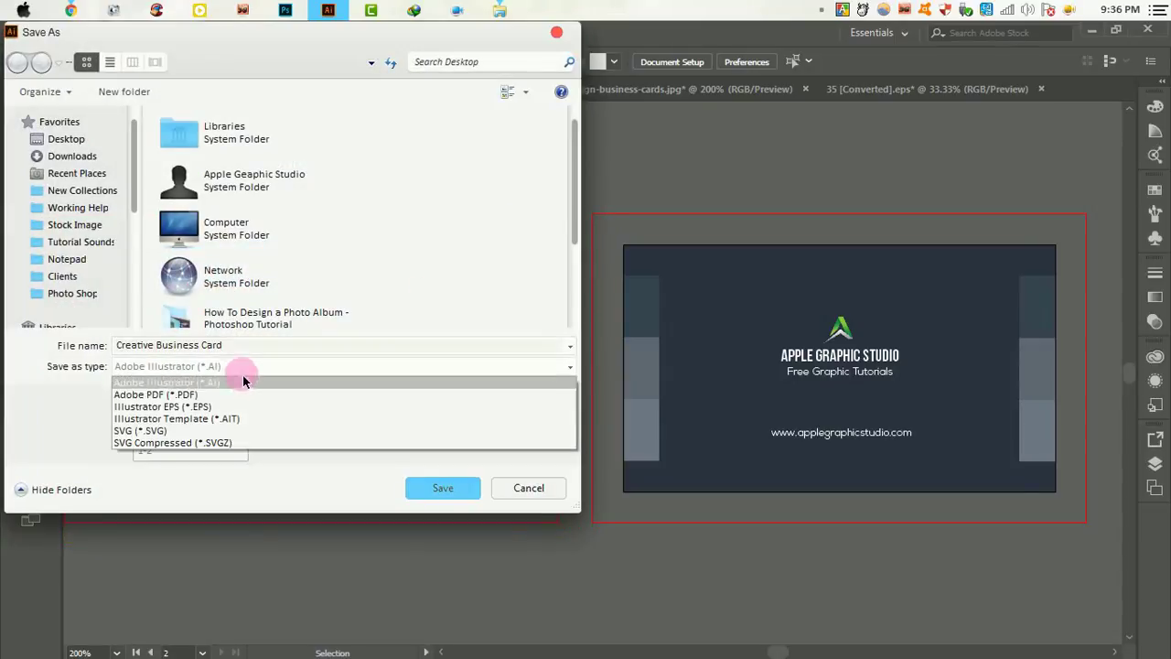
click(219, 394)
click(472, 489)
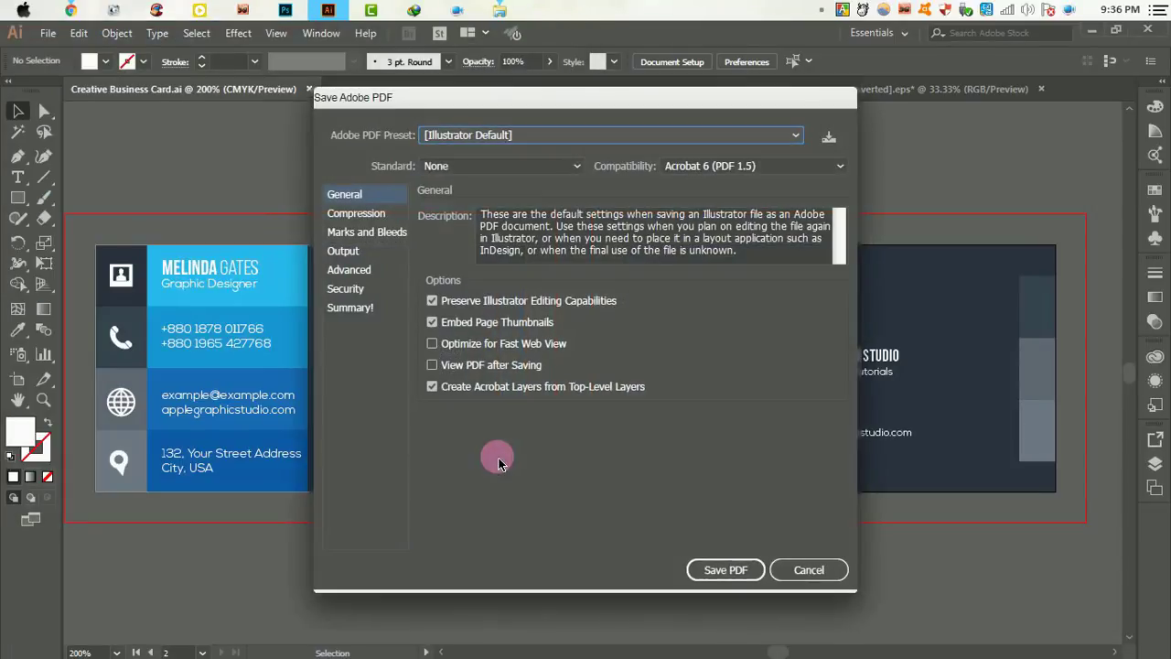
click(724, 576)
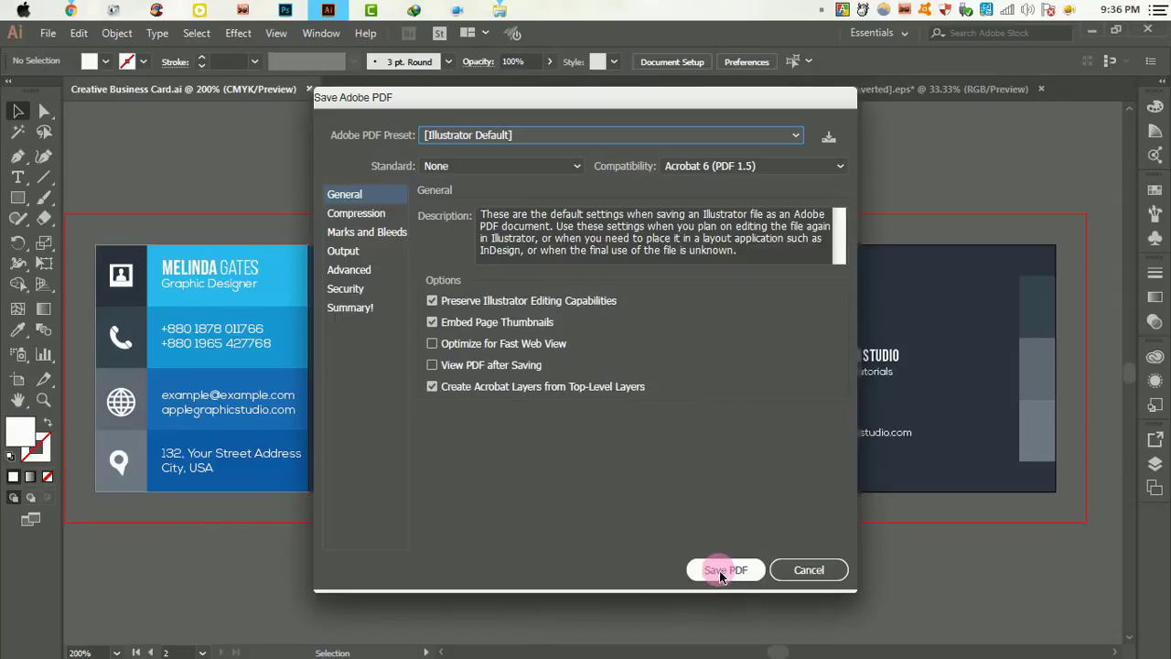